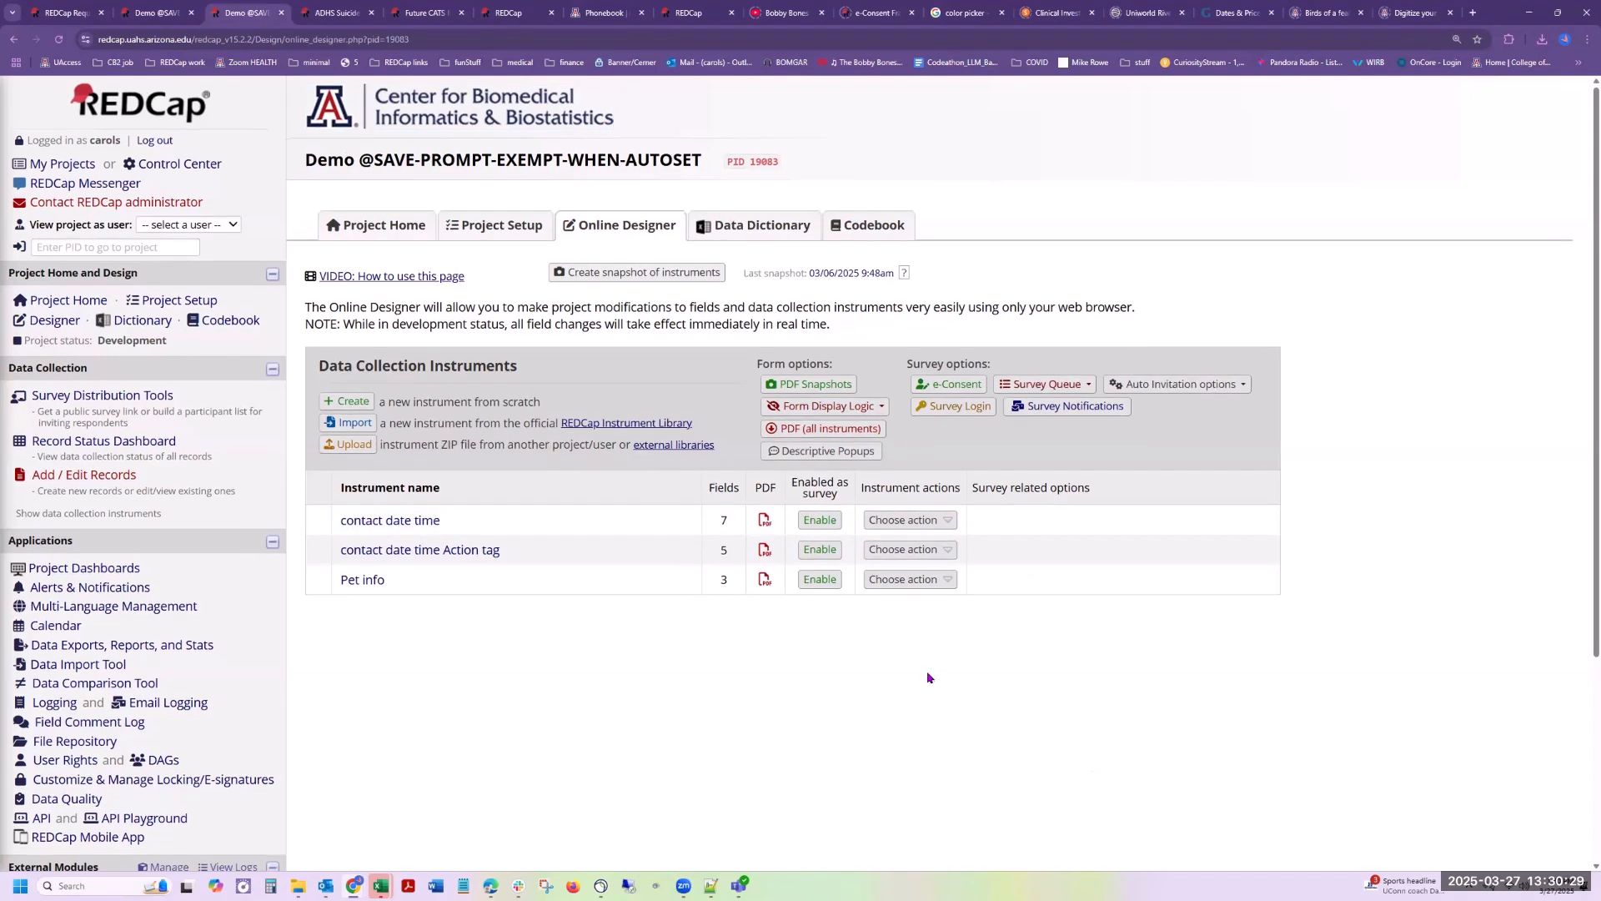
# Step: Open the Action Tags reference from the advanced design features help
pyautogui.scroll(-3, 926, 675)
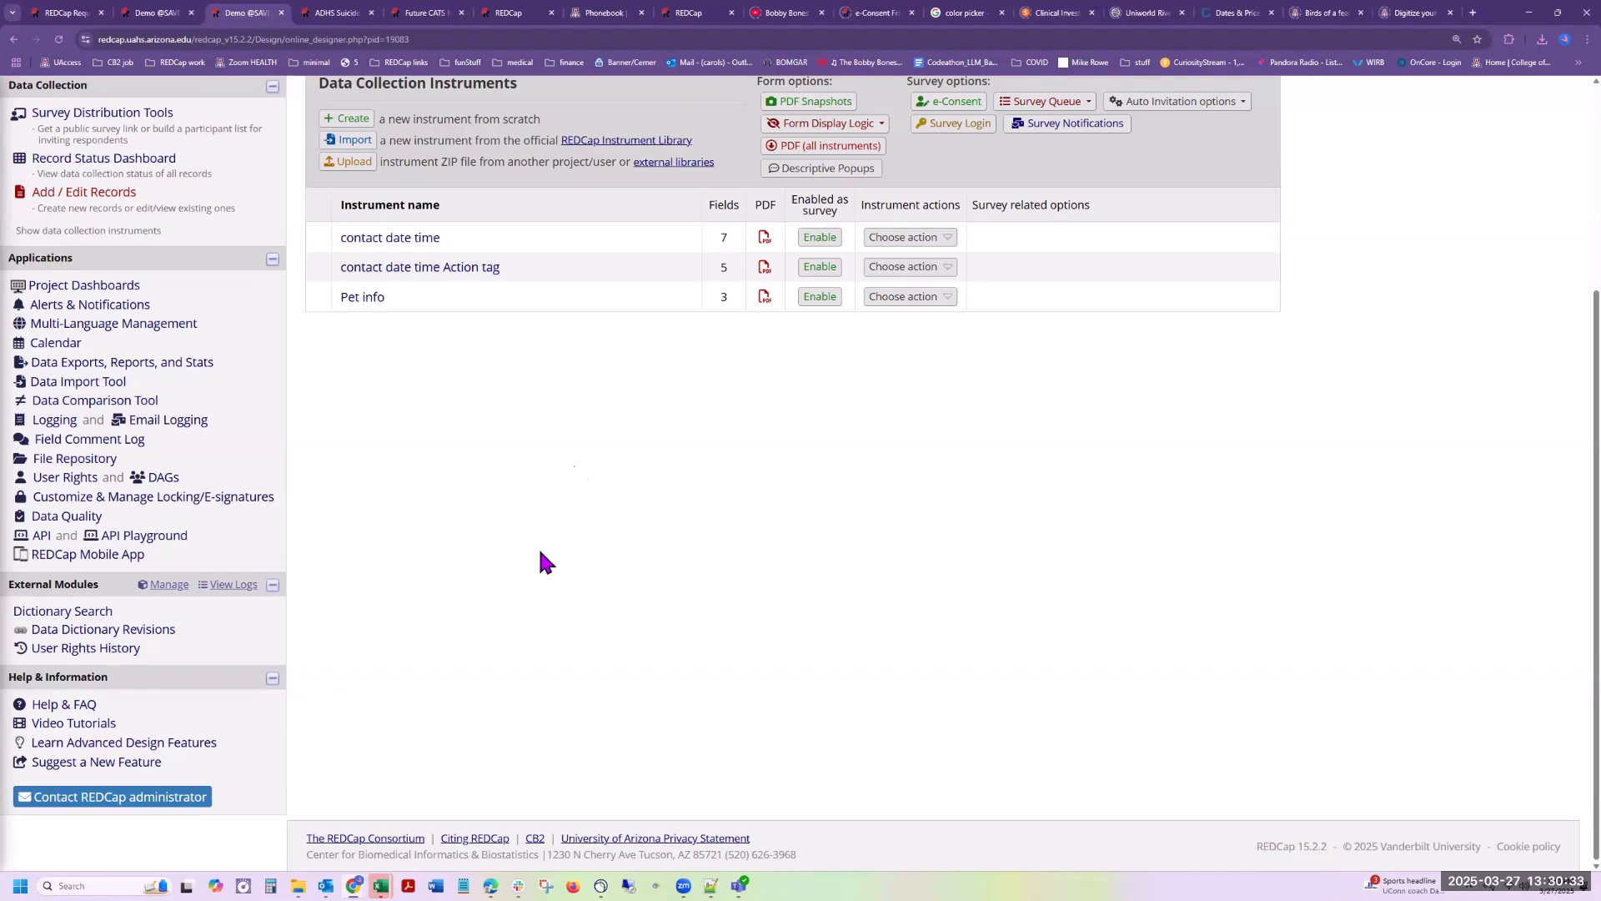
pyautogui.scroll(3, 263, 163)
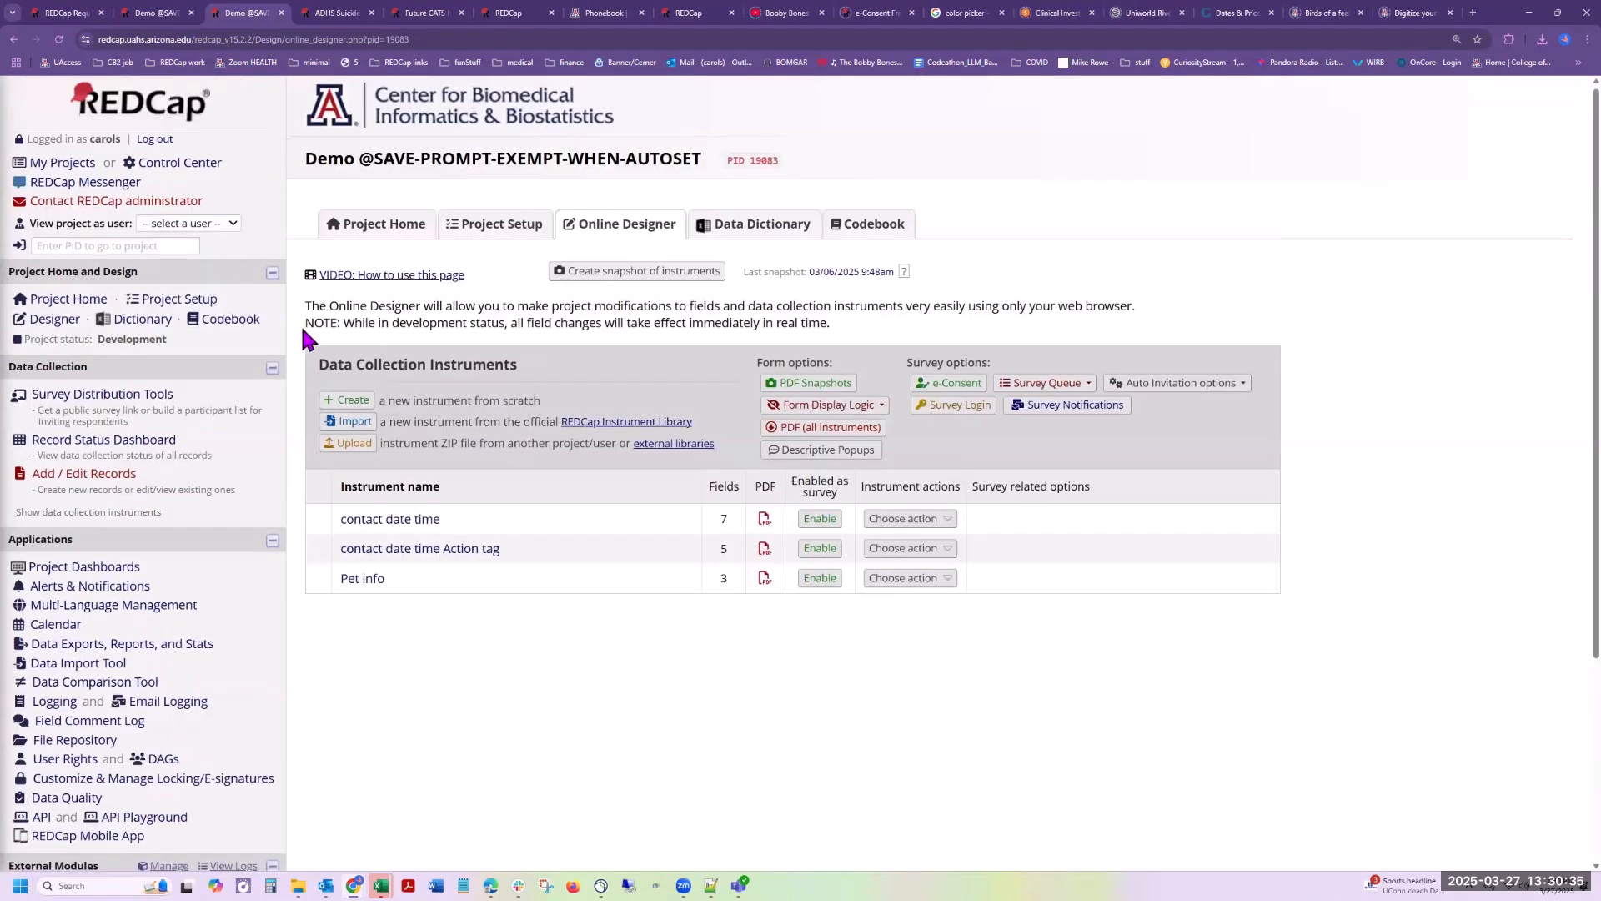
pyautogui.scroll(-3, 300, 323)
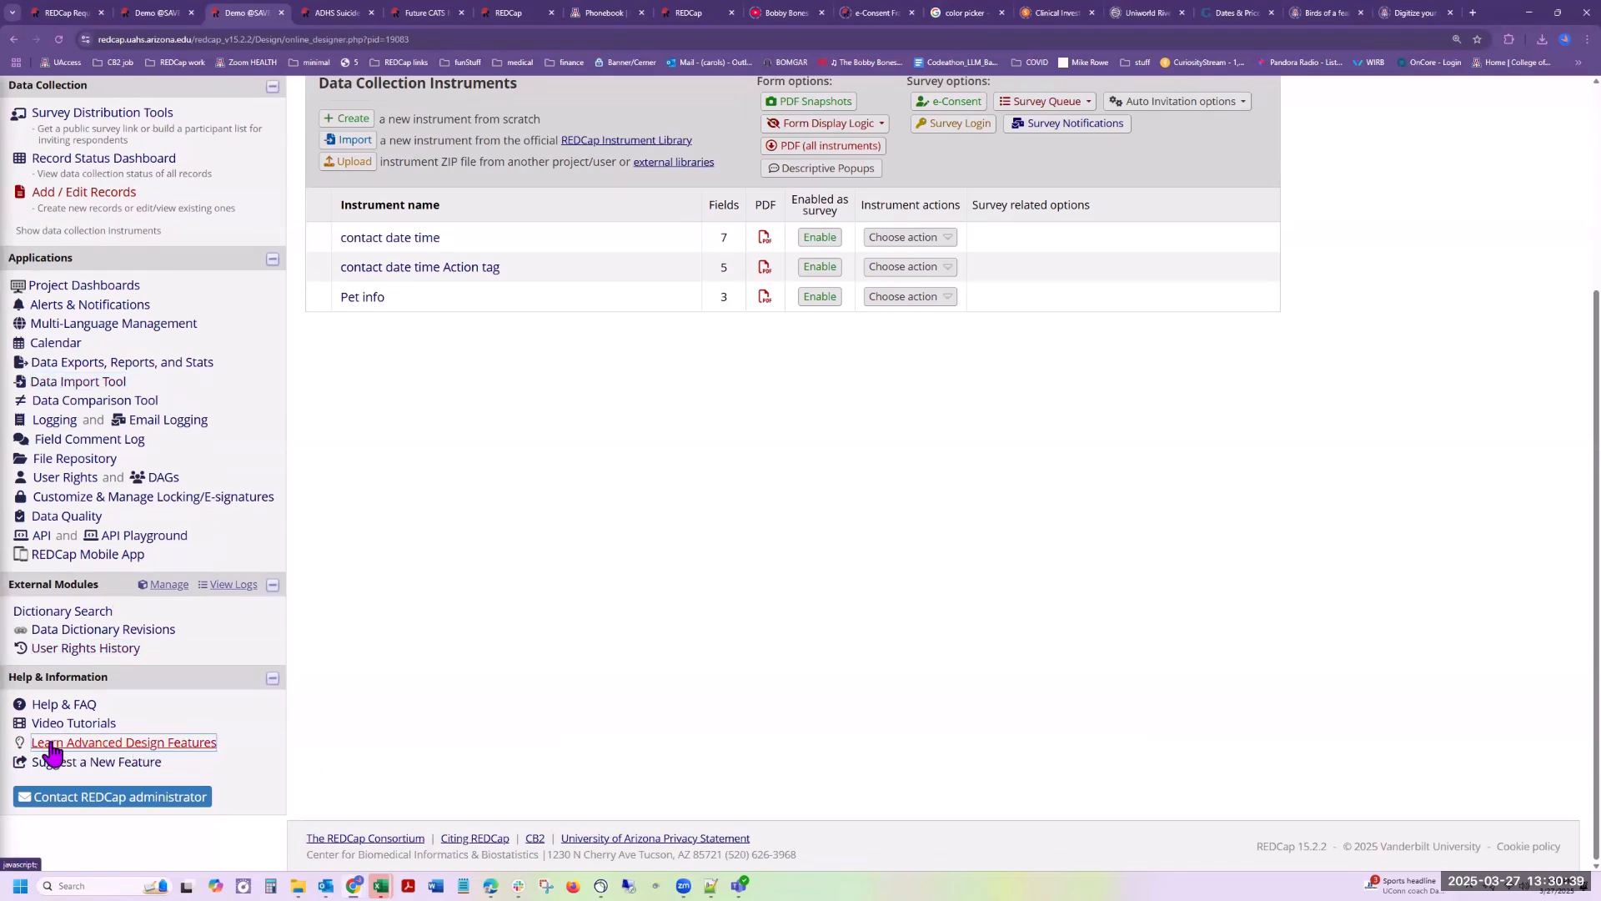
pyautogui.click(125, 744)
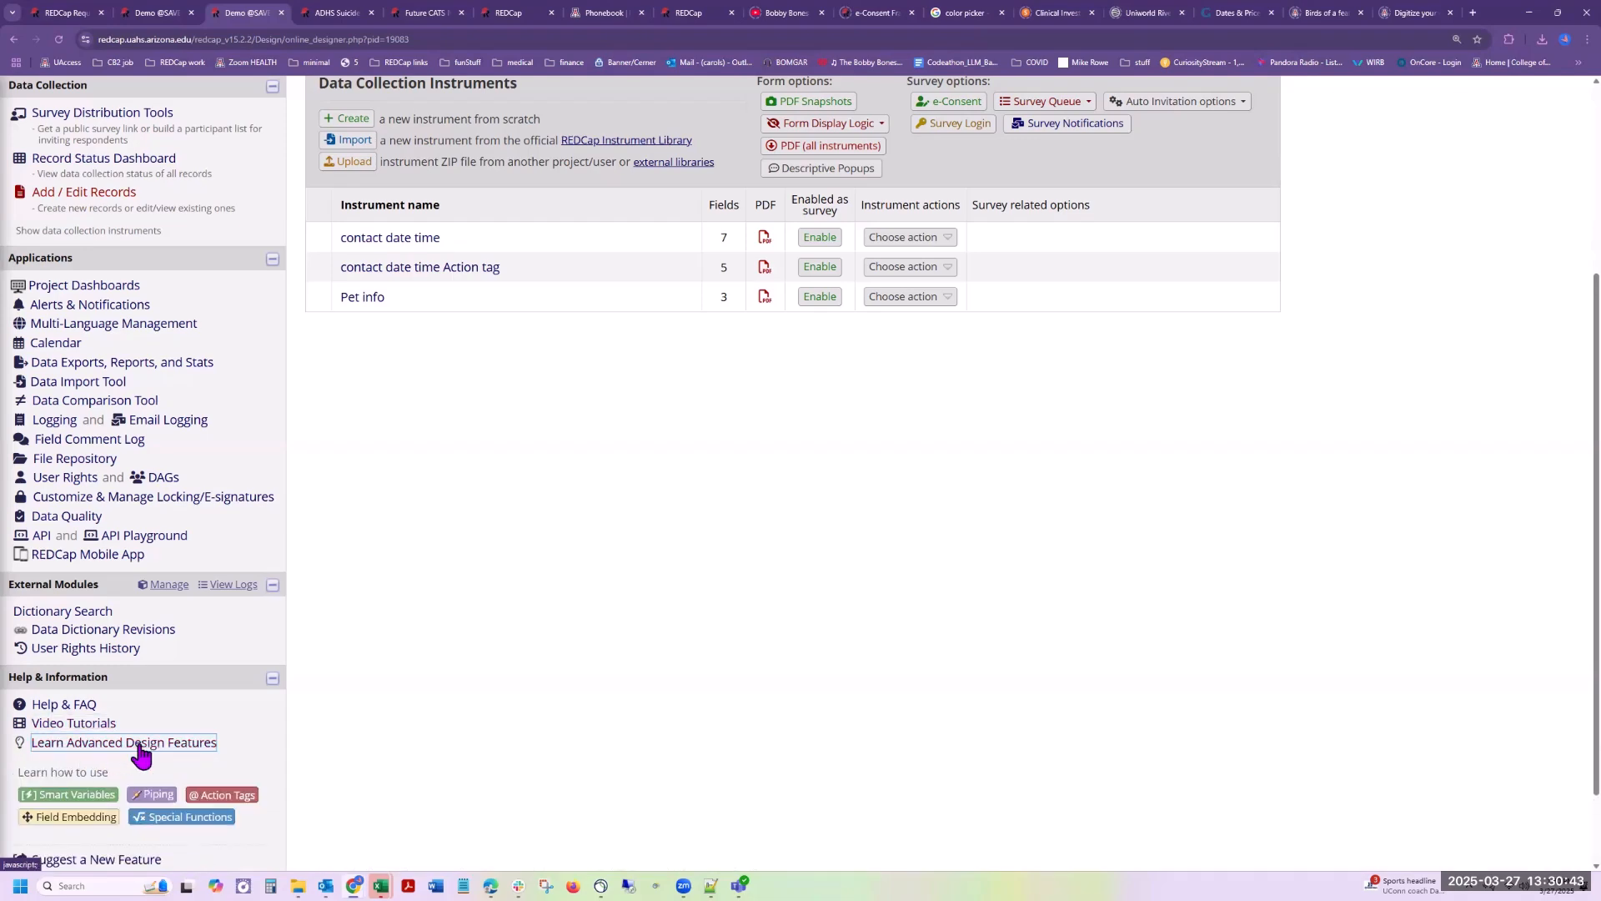
pyautogui.click(222, 795)
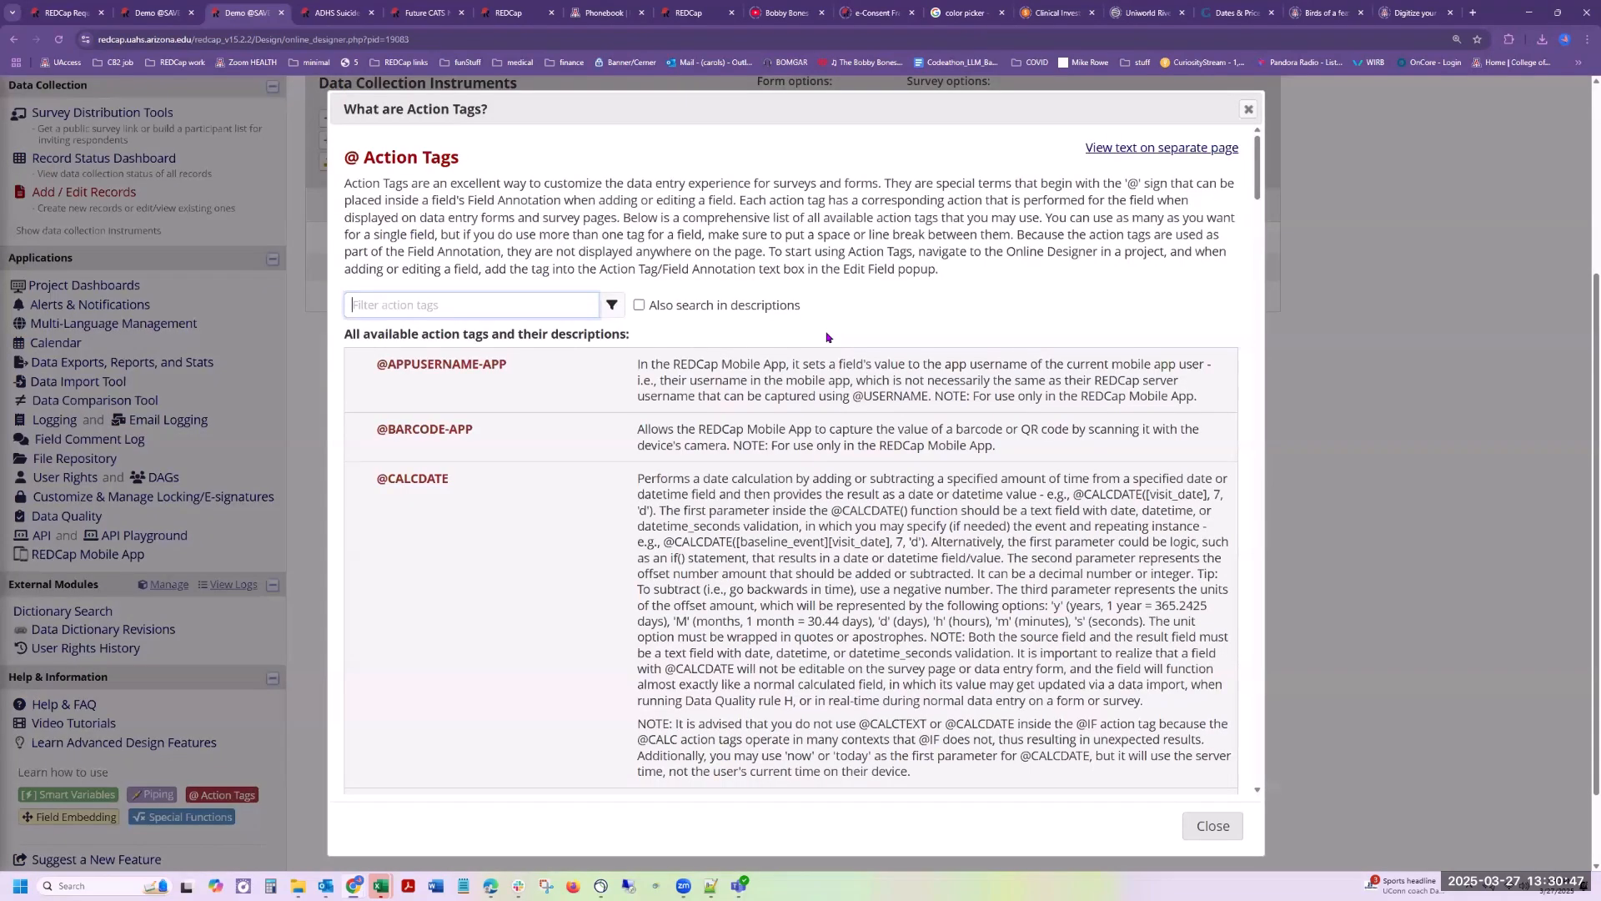
pyautogui.click(527, 304)
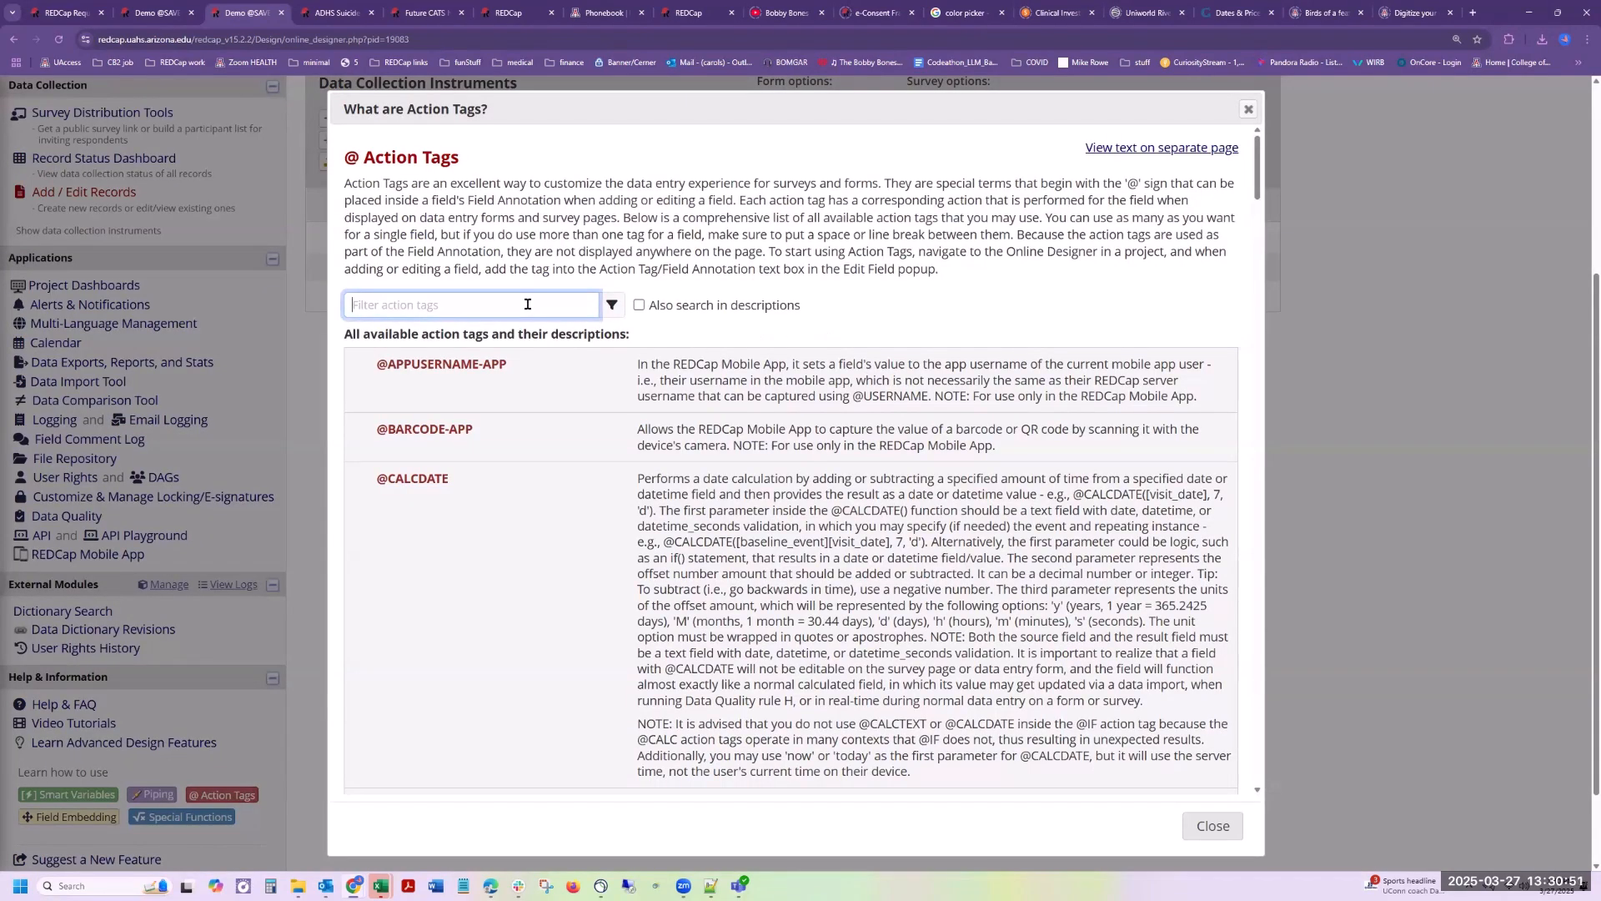
pyautogui.write('prom')
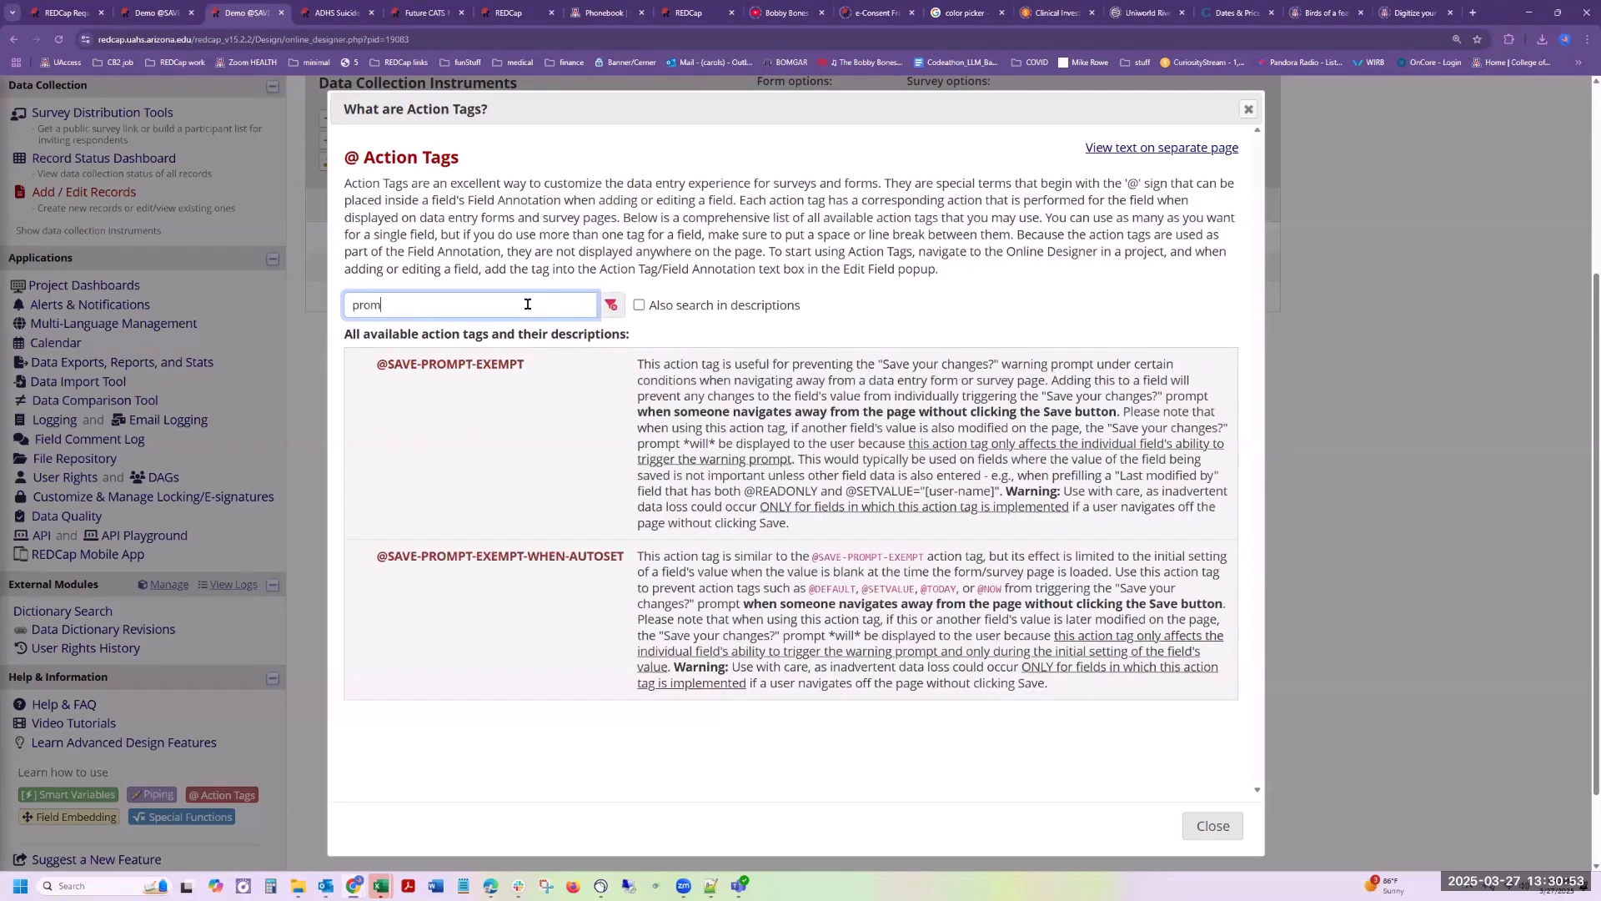
pyautogui.write('p')
pyautogui.moveTo(809, 589); pyautogui.dragTo(1005, 601)
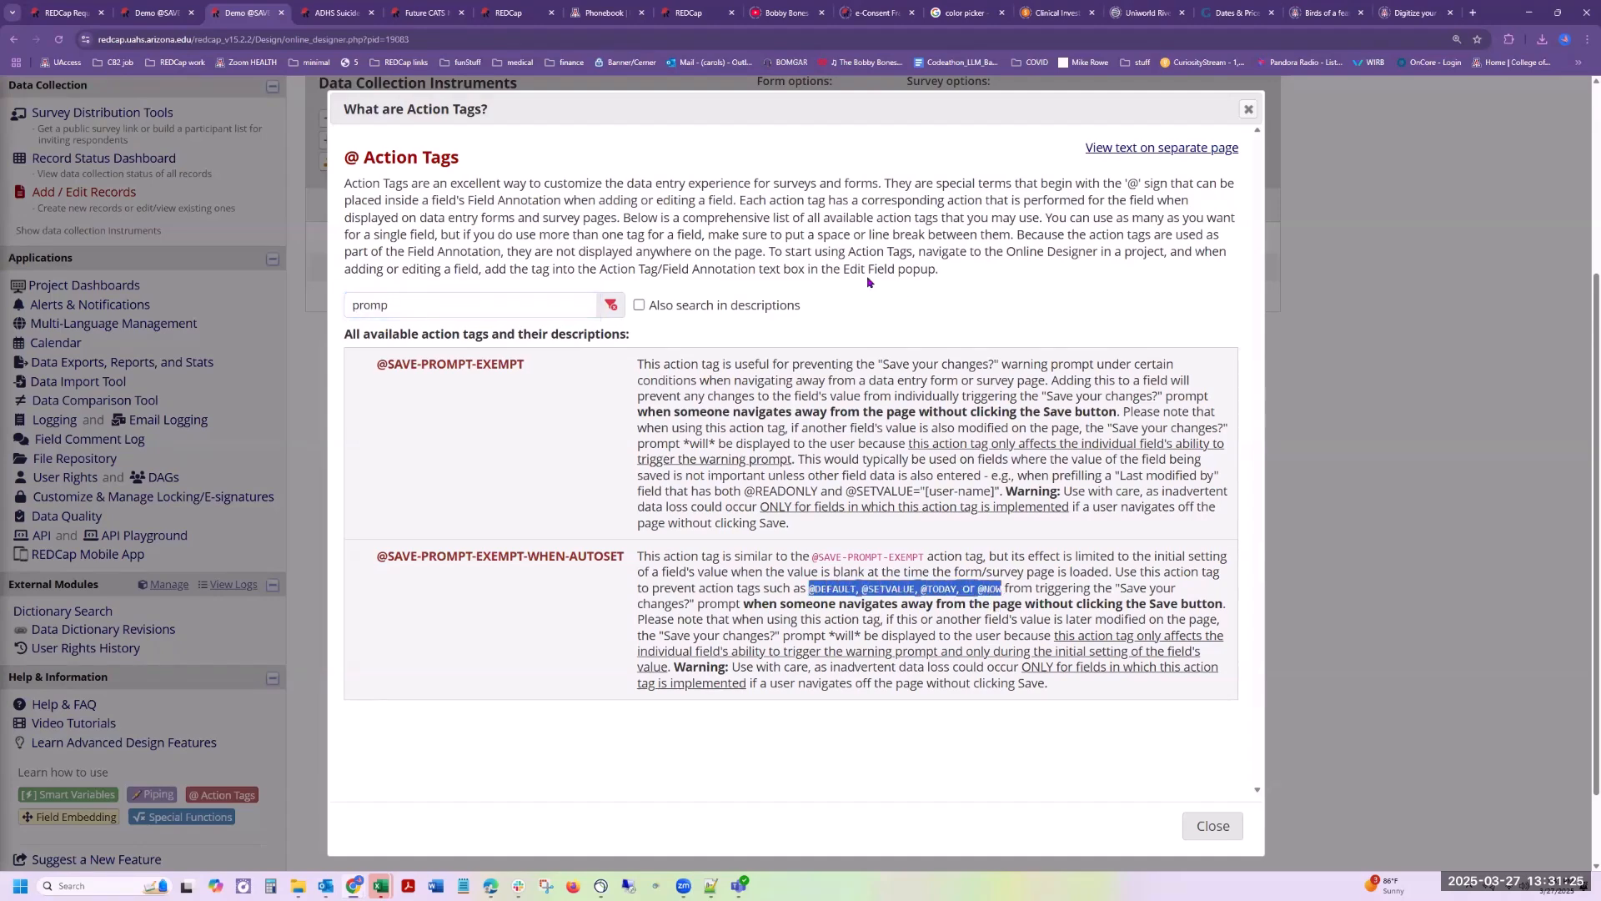
pyautogui.click(1214, 830)
# Step: Open the contact date time form of record 2 from the Record Status Dashboard
pyautogui.scroll(4, 644, 454)
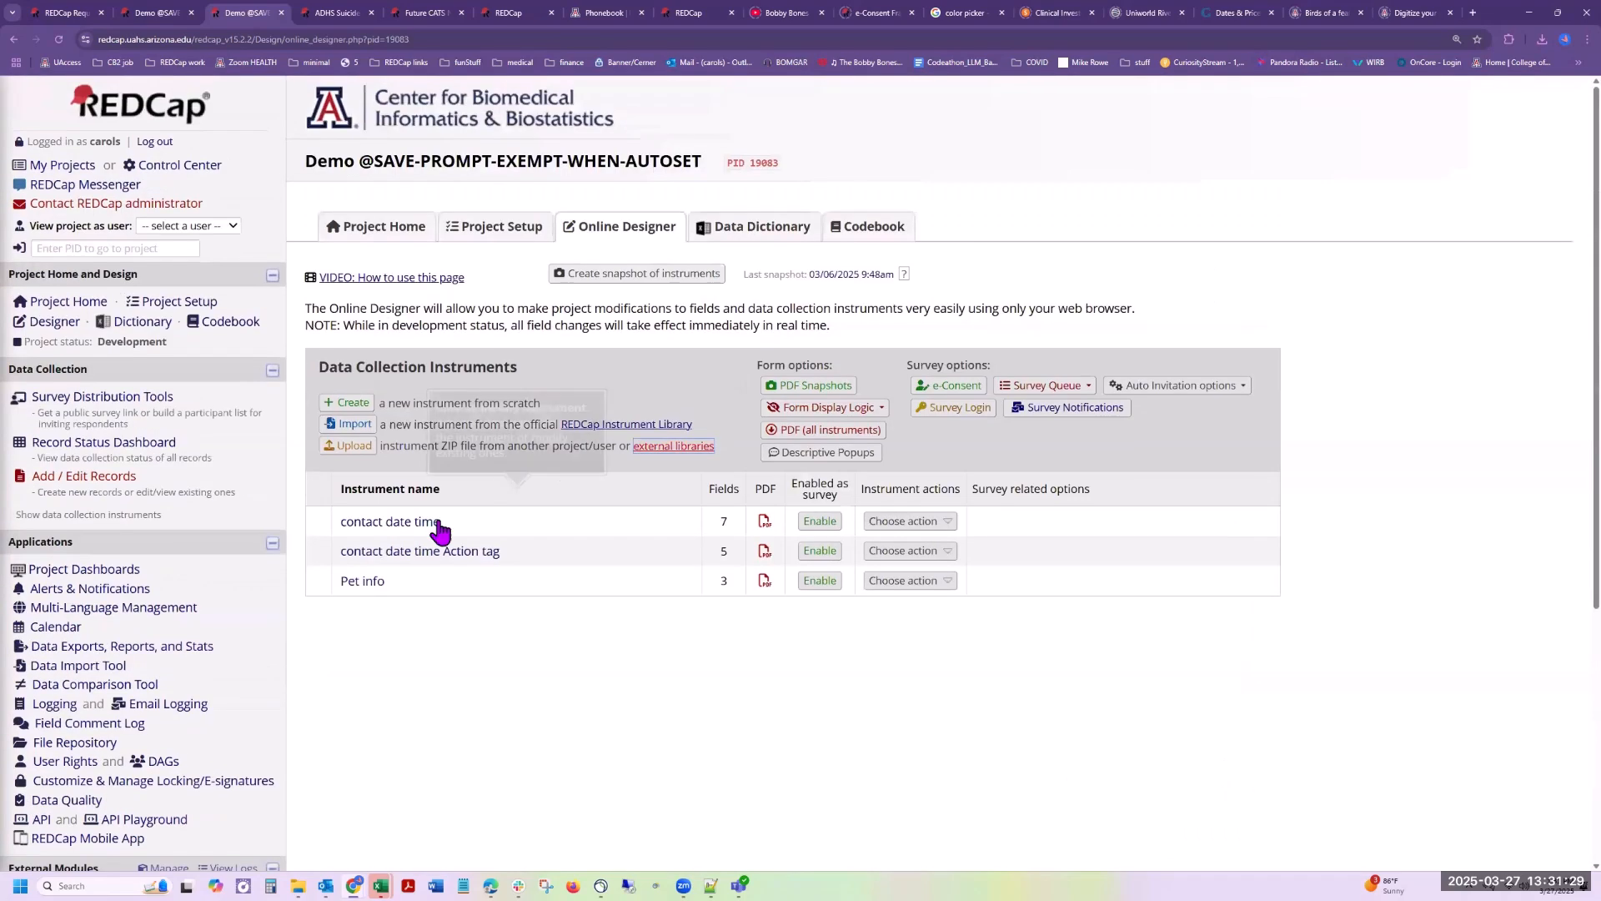
pyautogui.click(122, 443)
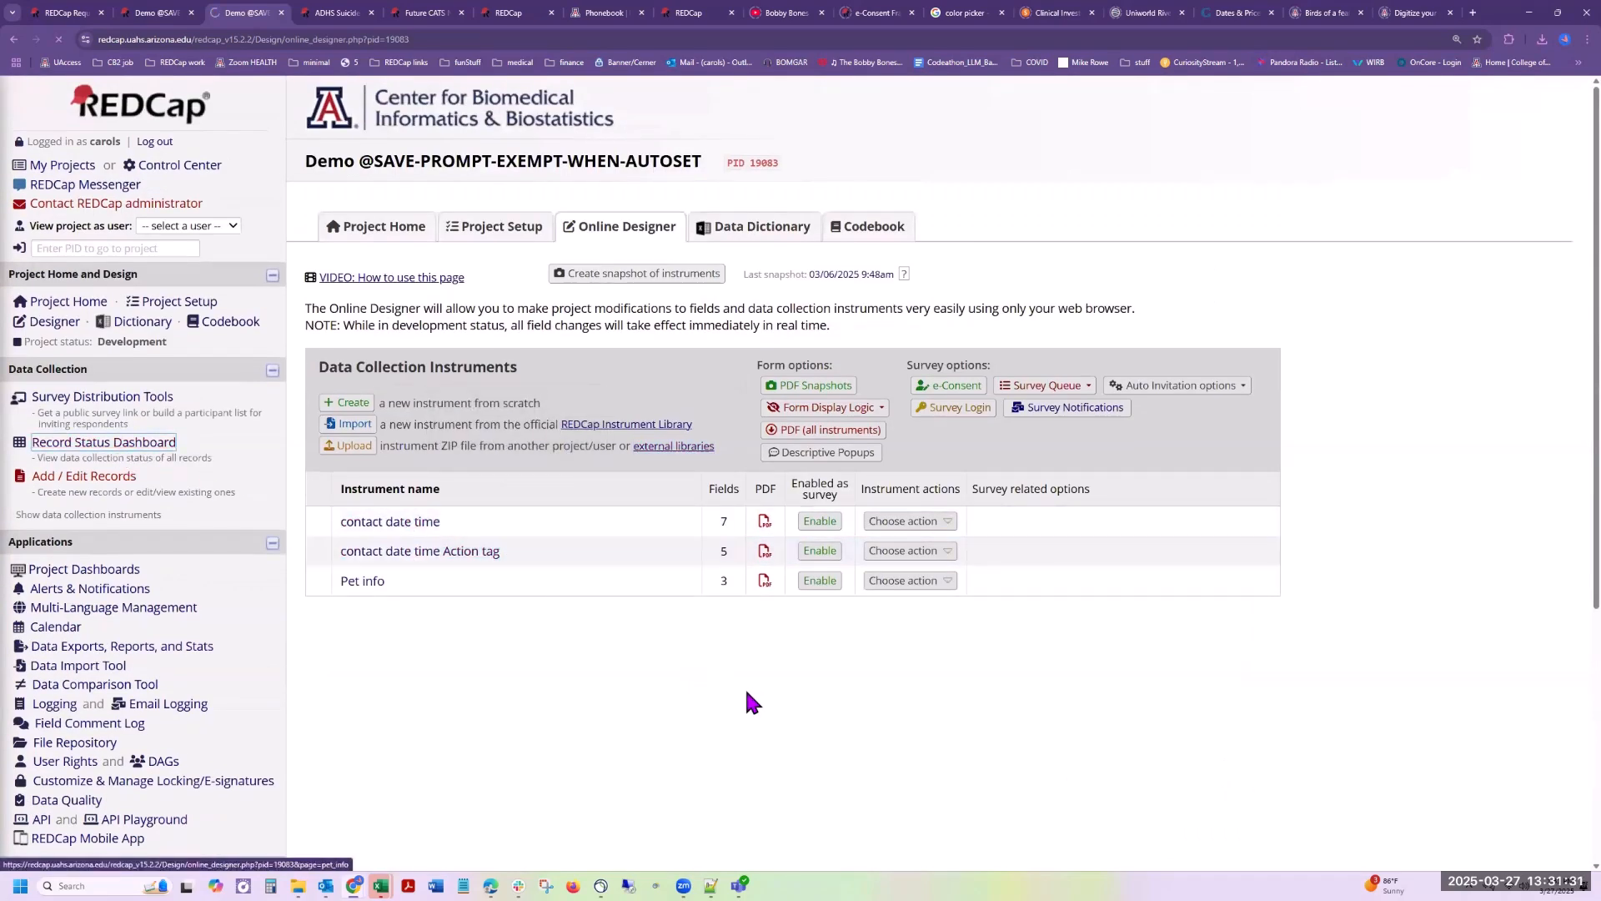
pyautogui.scroll(-3, 747, 685)
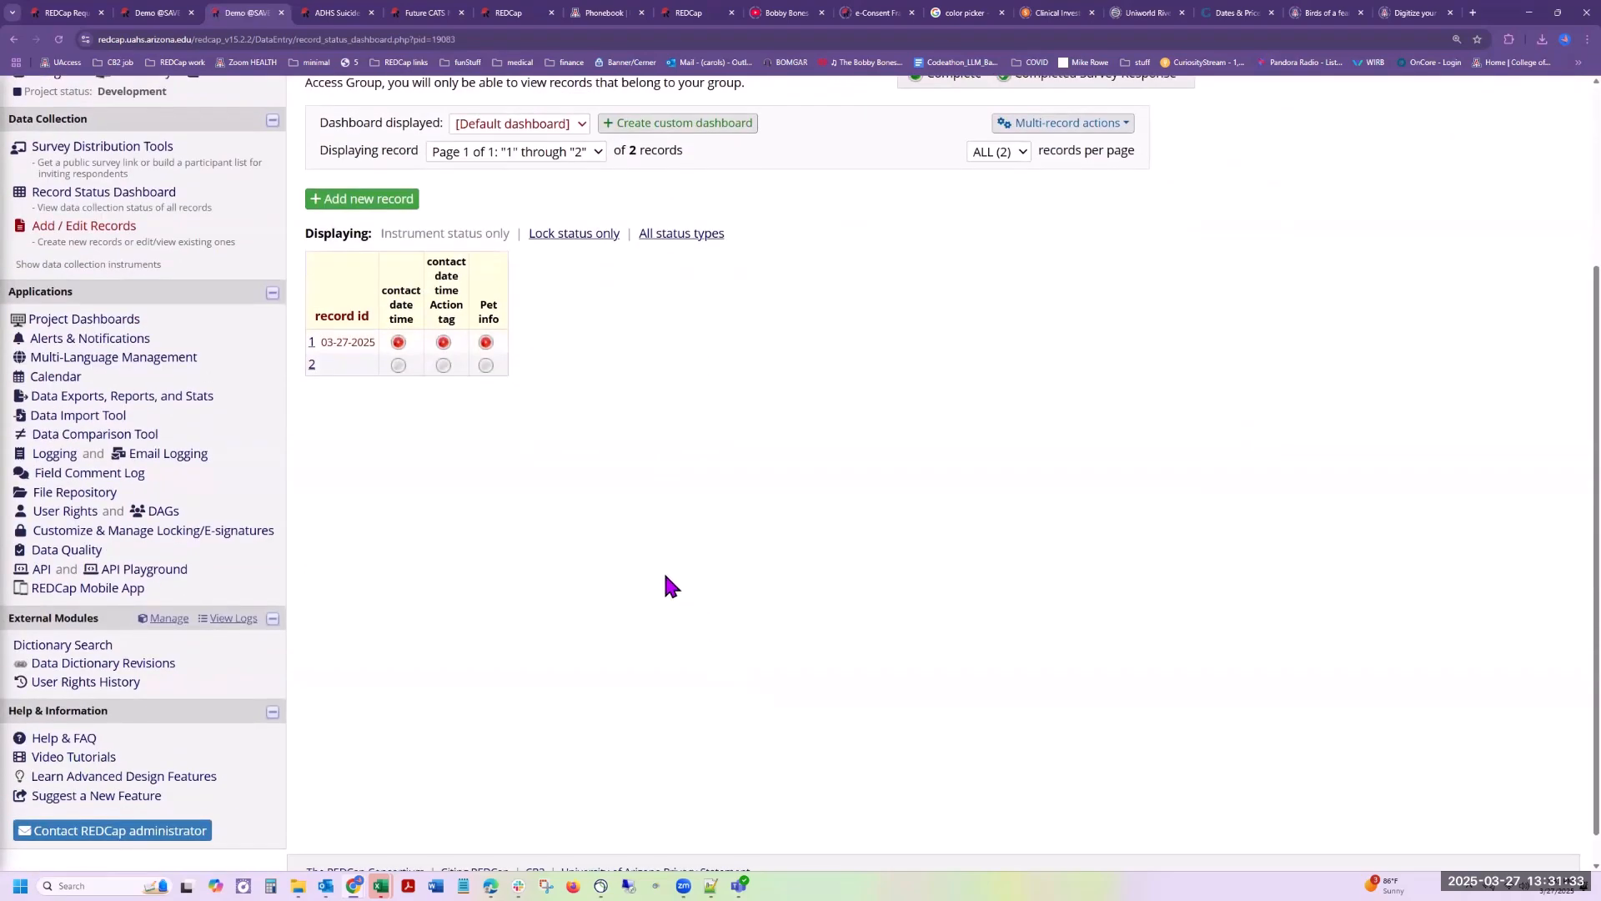
pyautogui.scroll(1, 442, 446)
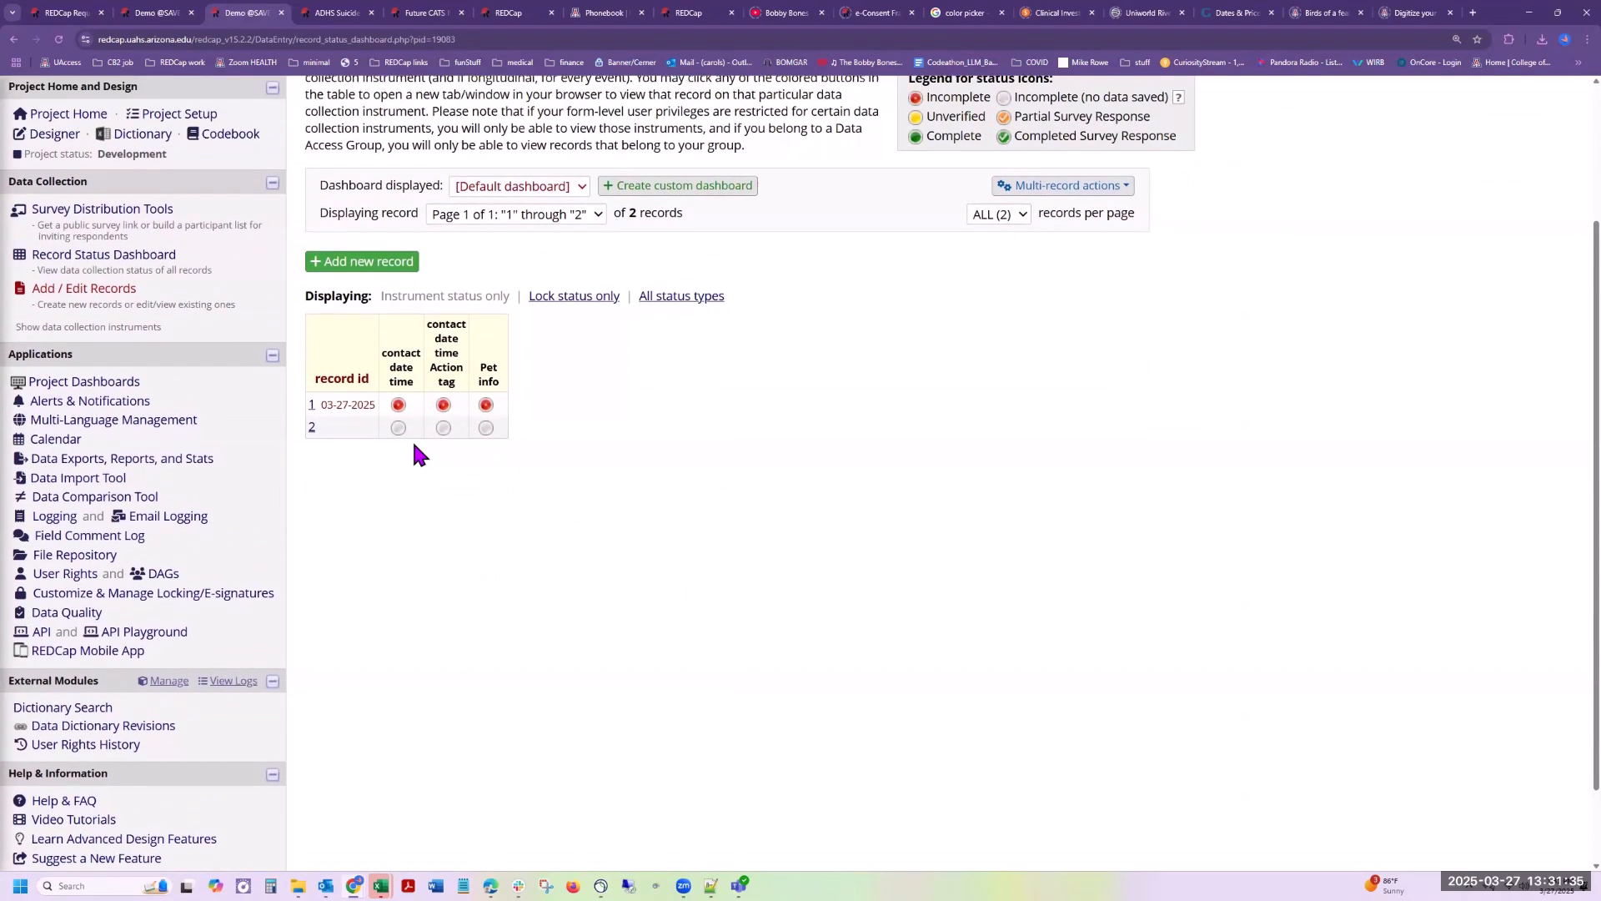
pyautogui.click(399, 428)
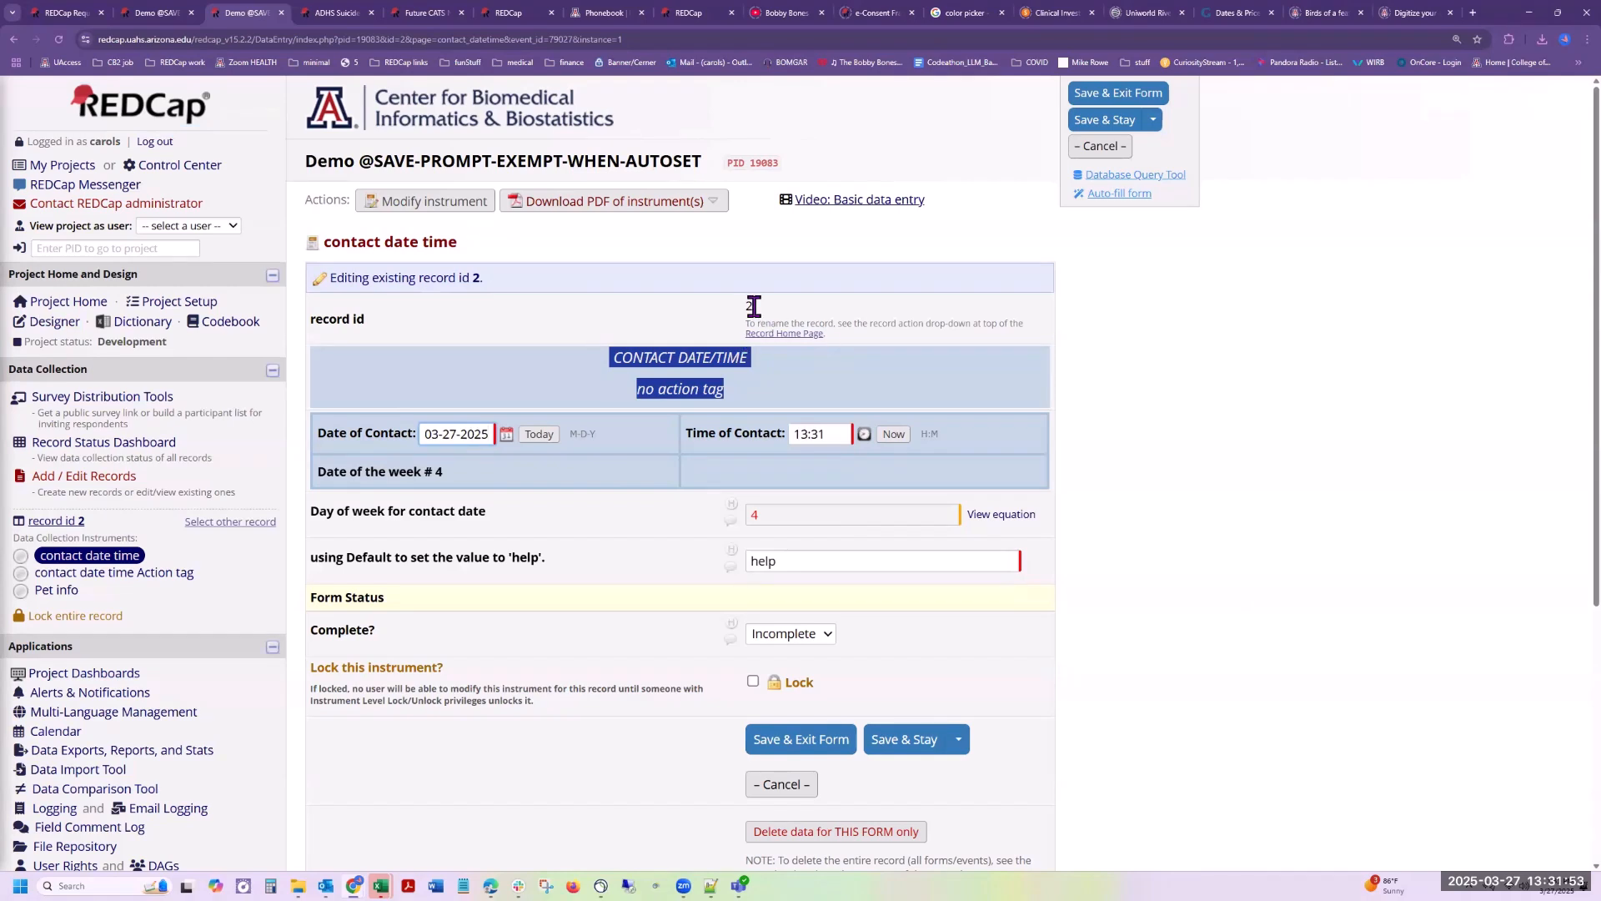
# Step: Switch to the contact date time Action tag form without saving changes, and highlight the action tag name, SETVALUE and DEFAULT in its notes
pyautogui.click(150, 584)
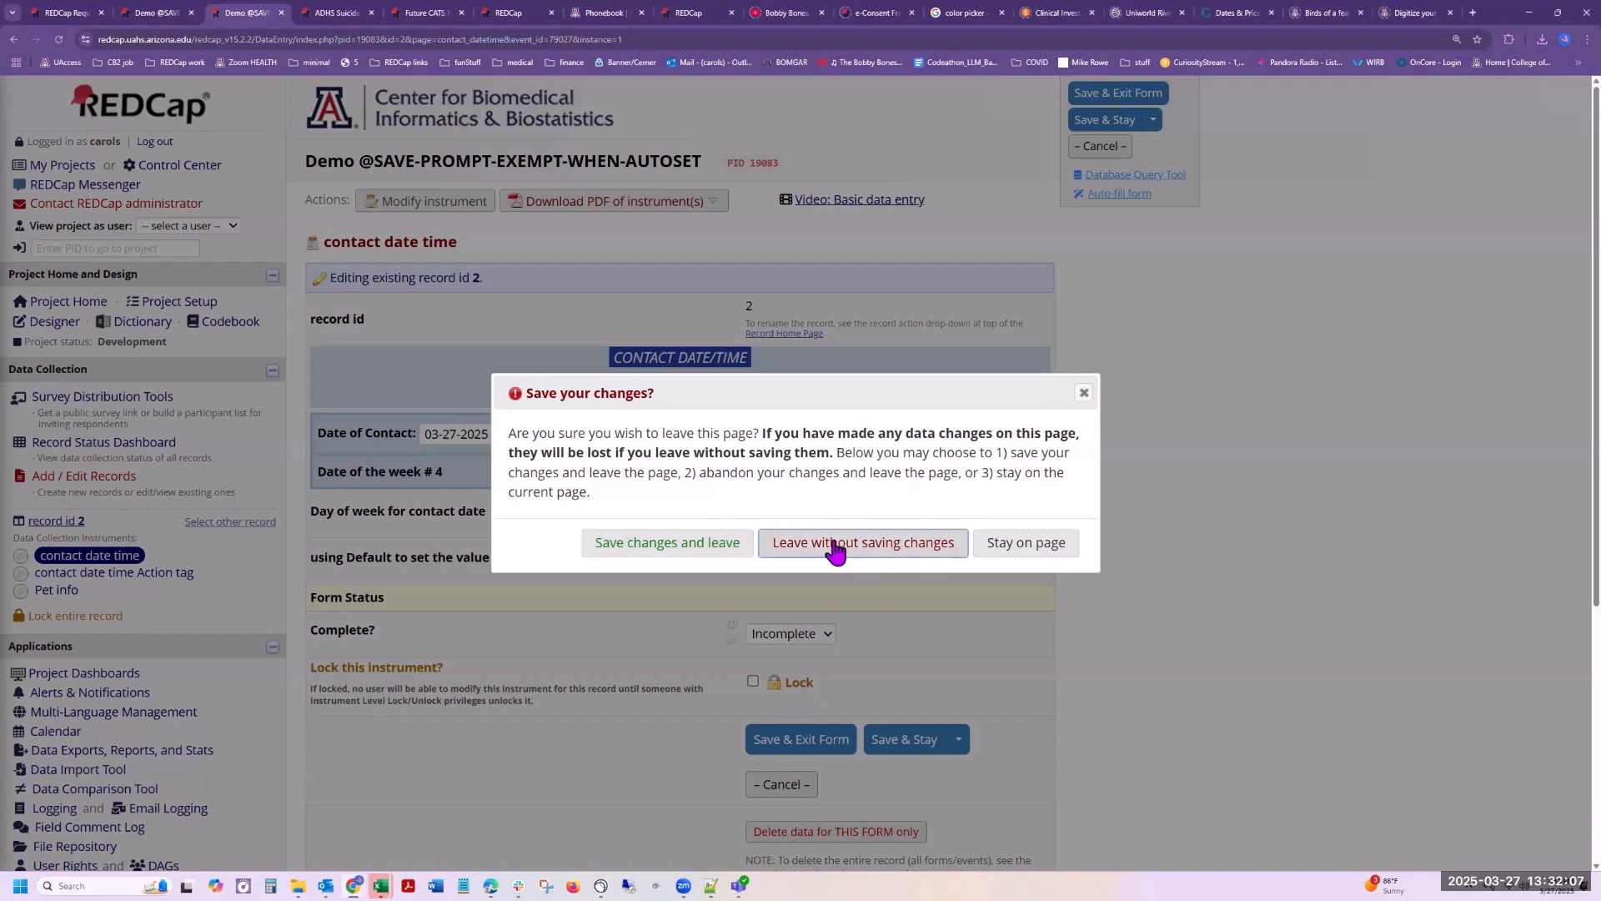
pyautogui.click(897, 551)
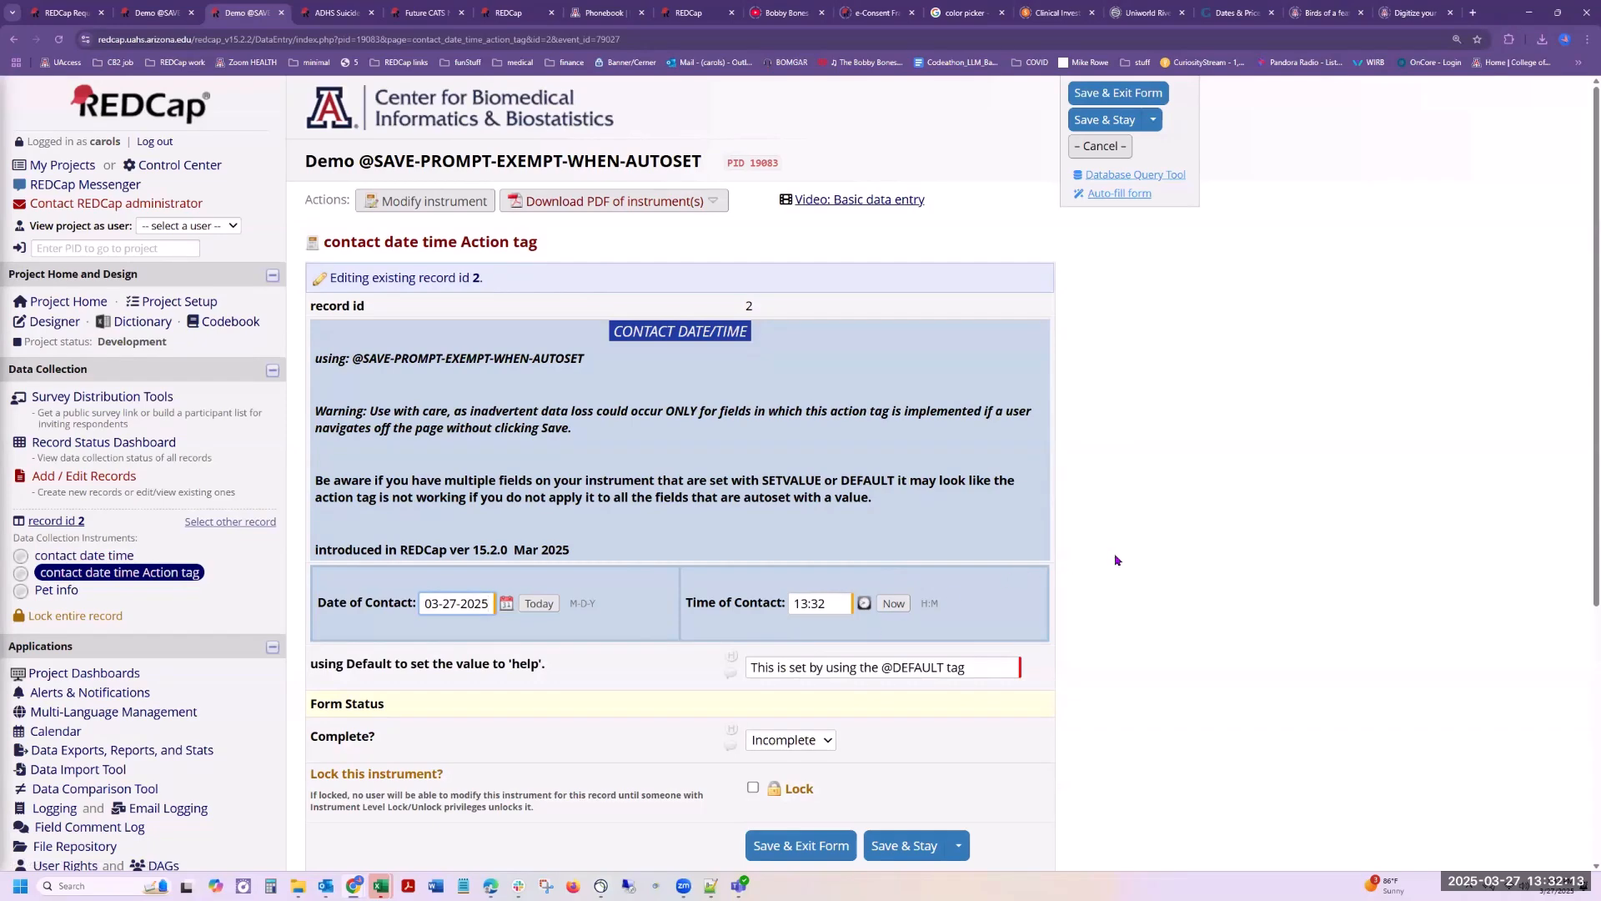
pyautogui.scroll(-2, 1114, 555)
pyautogui.scroll(-1, 1114, 554)
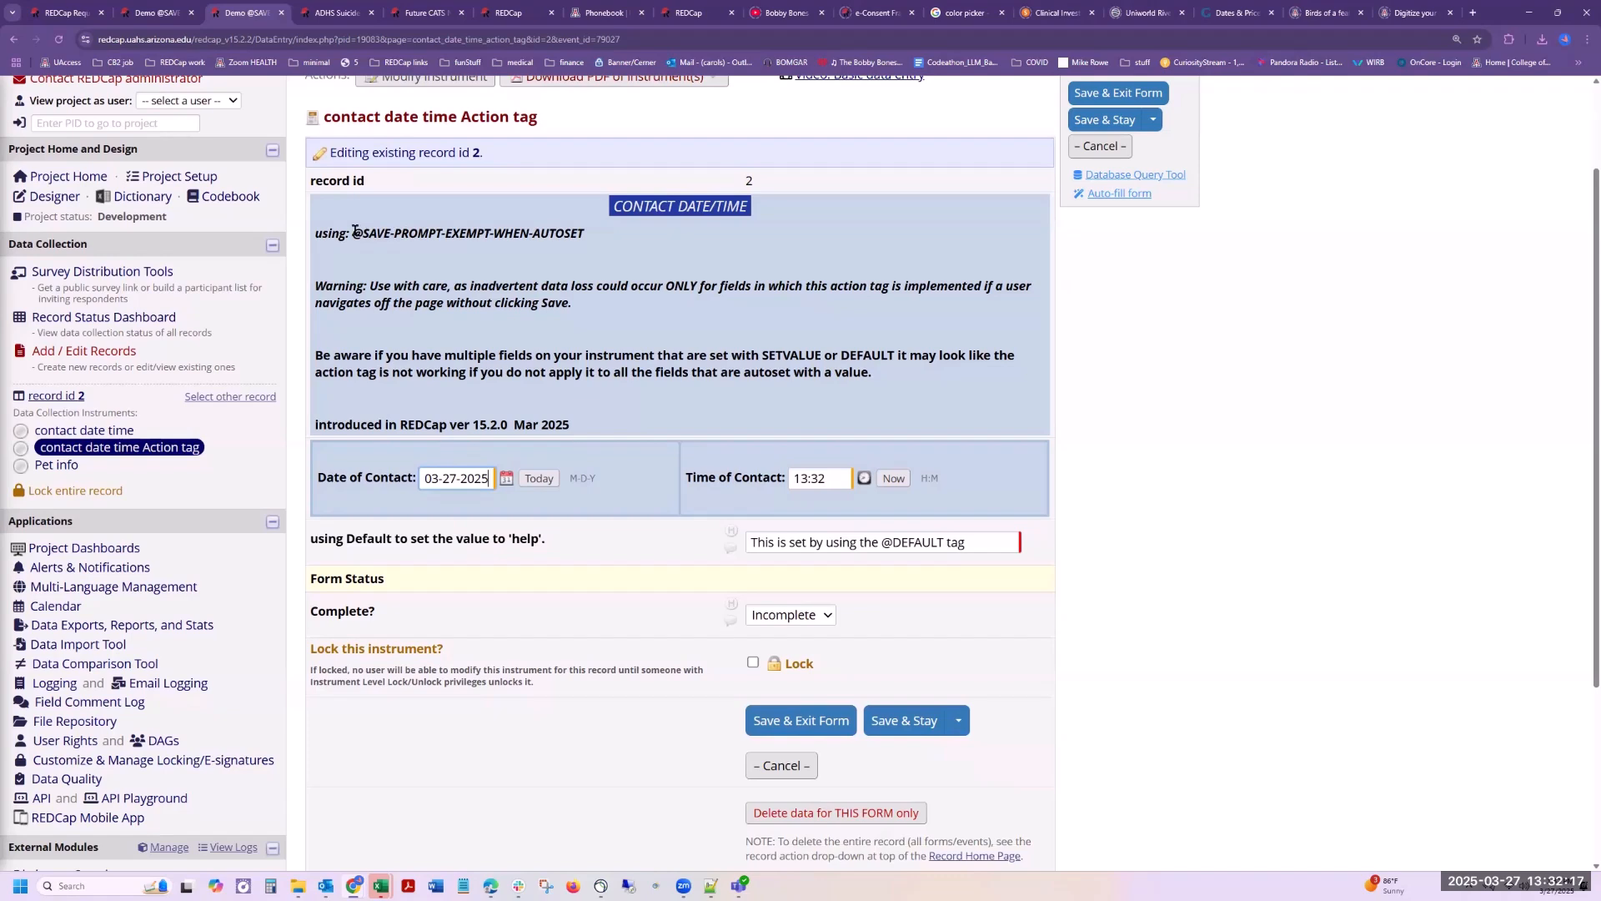
pyautogui.moveTo(352, 233); pyautogui.dragTo(595, 233)
pyautogui.click(487, 230)
pyautogui.moveTo(495, 233); pyautogui.dragTo(584, 238)
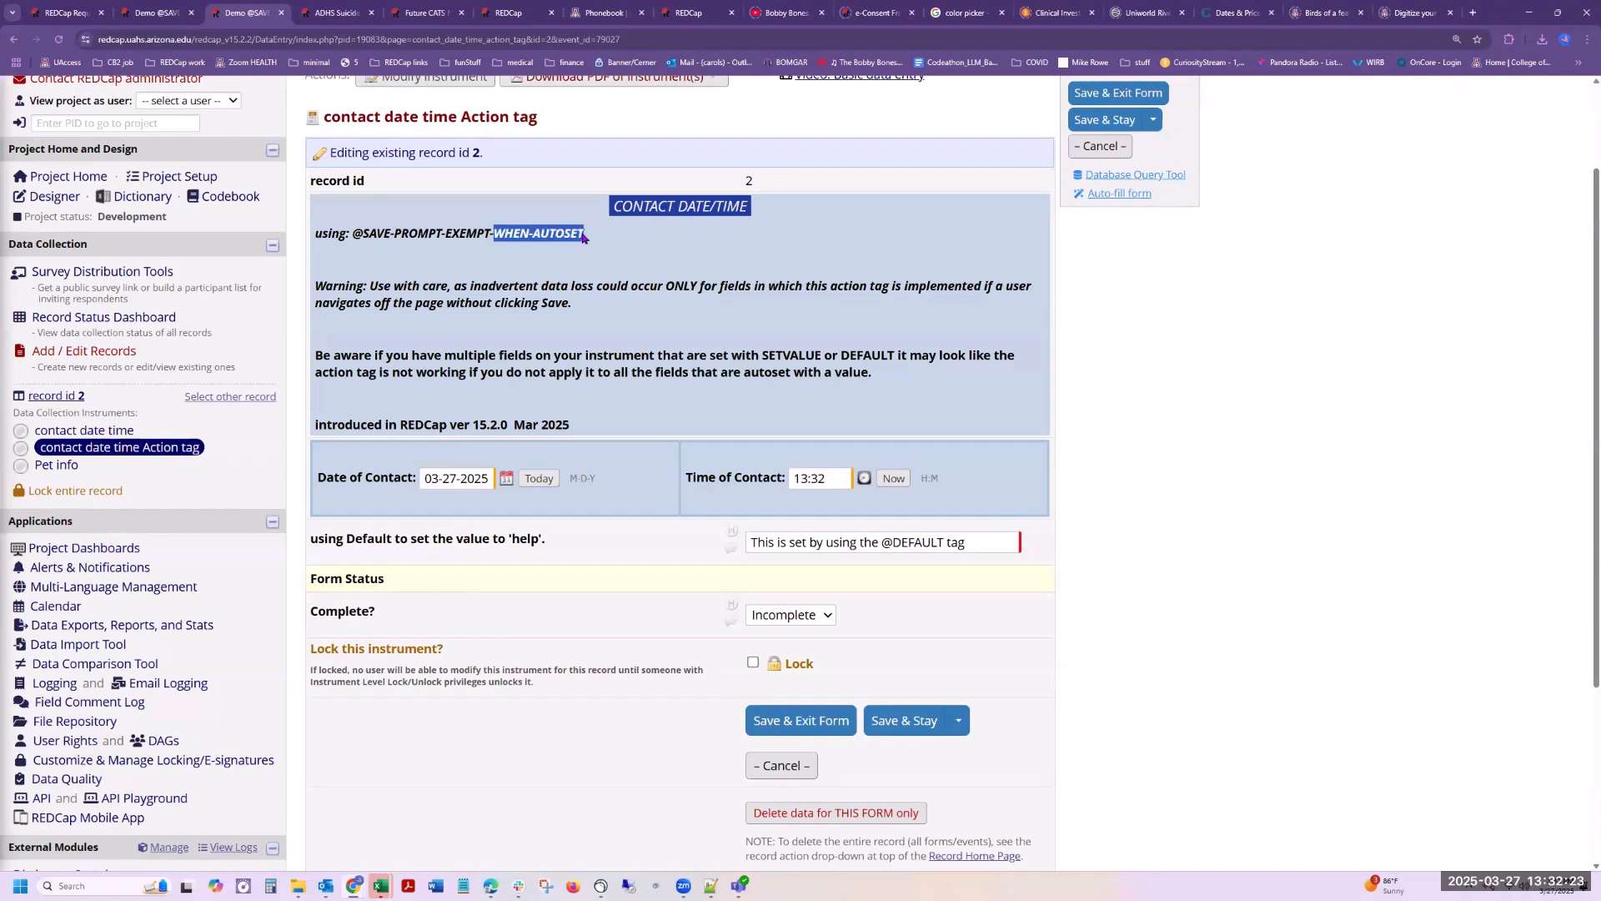
pyautogui.moveTo(762, 356); pyautogui.dragTo(821, 356)
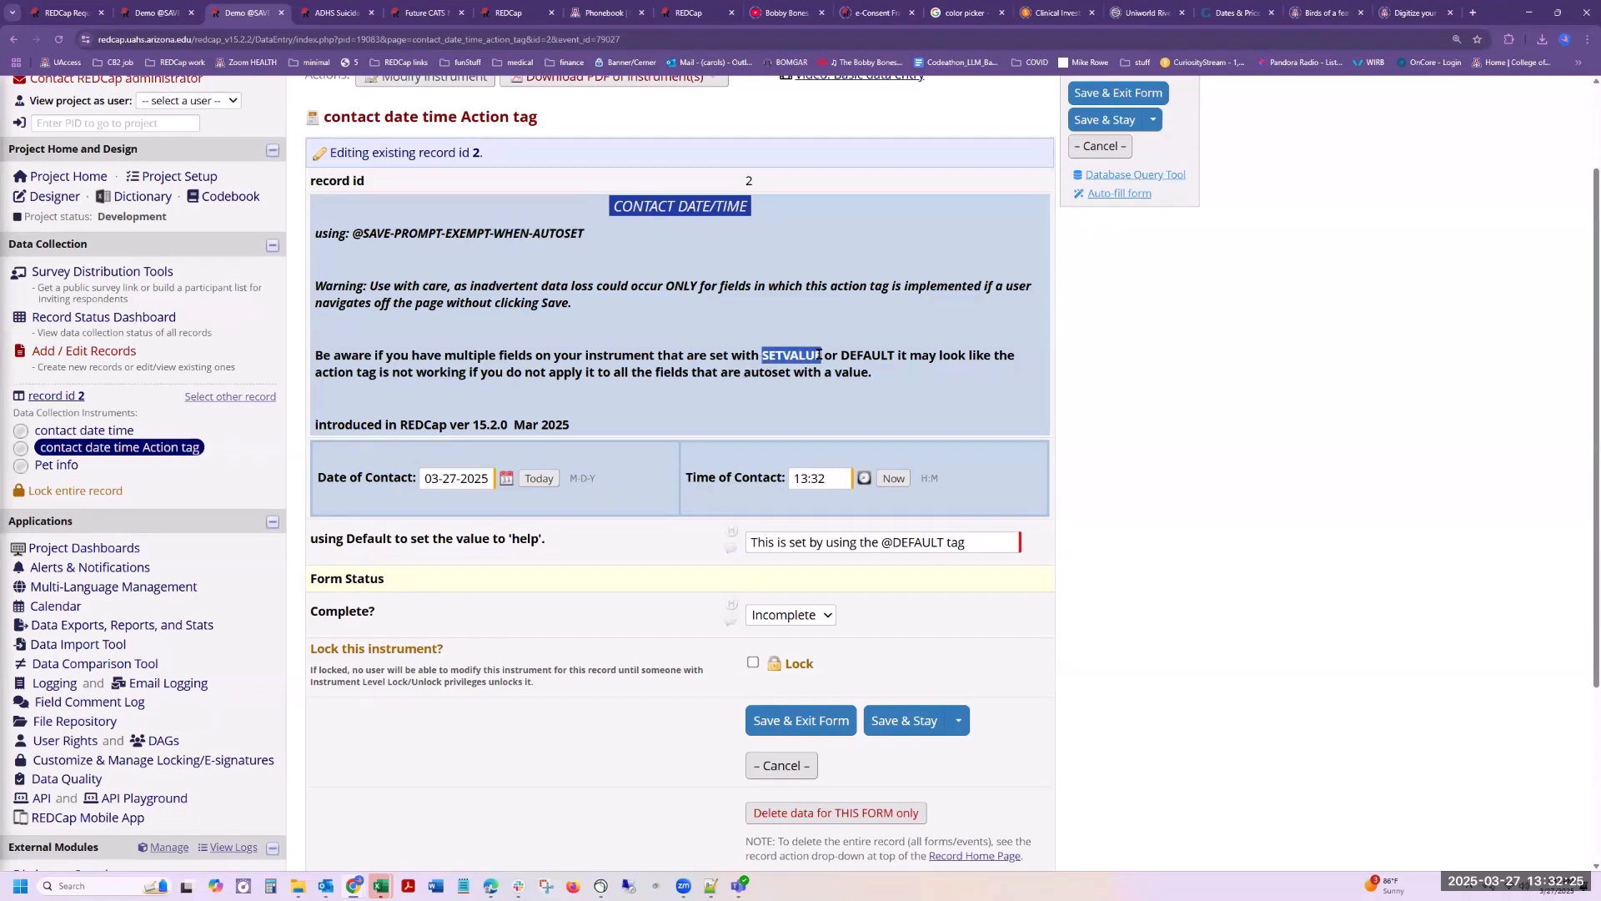
pyautogui.doubleClick(862, 354)
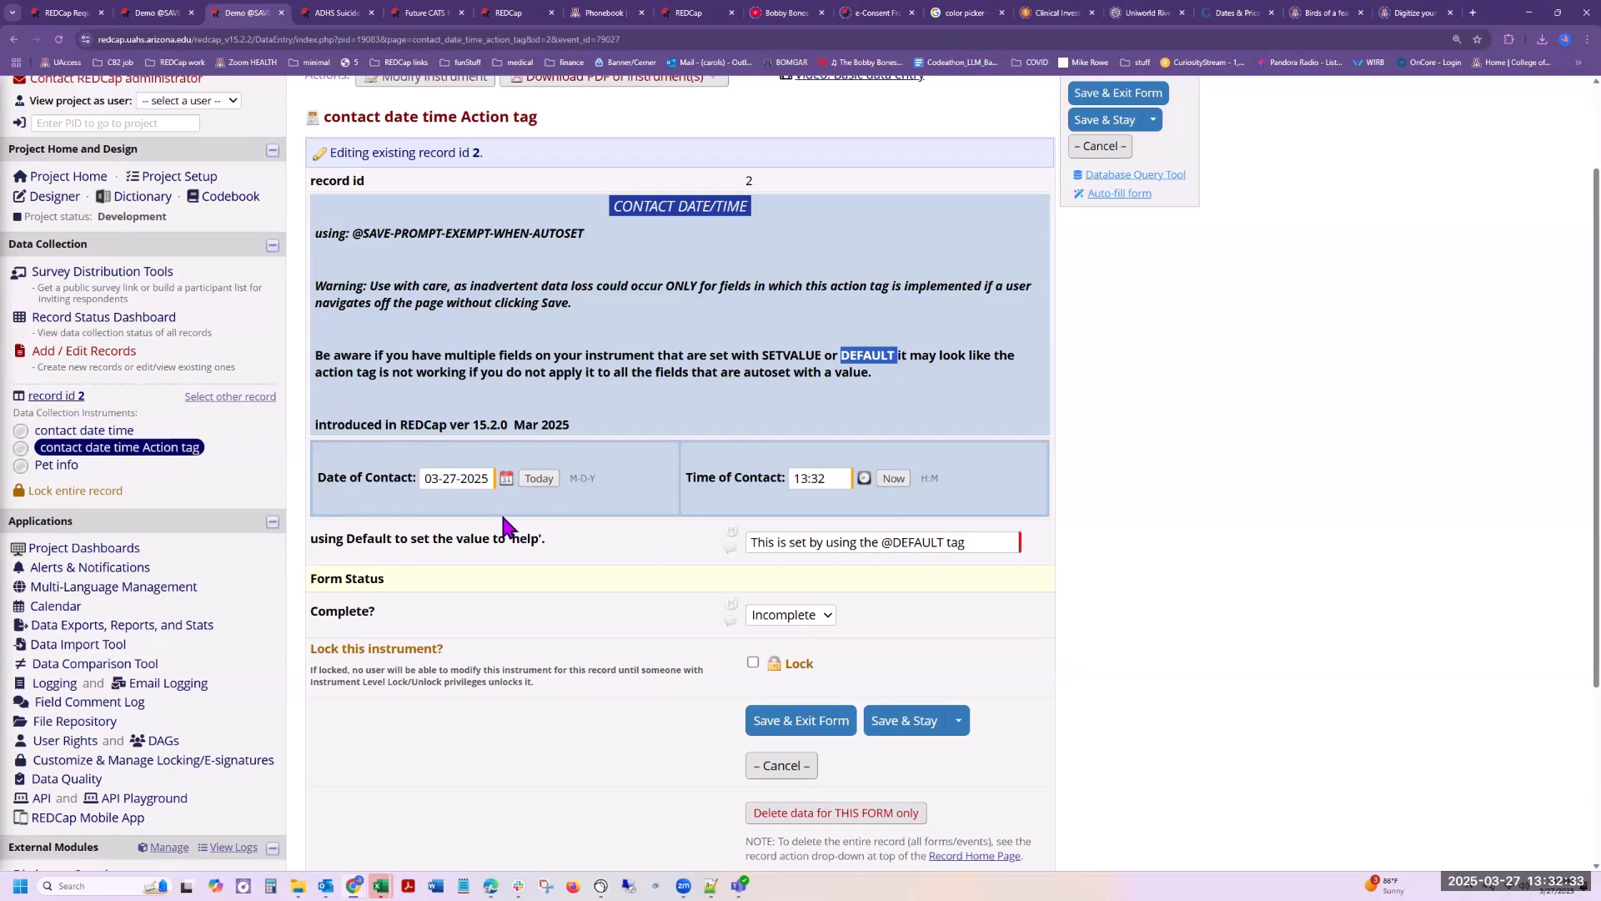
pyautogui.scroll(2, 1019, 642)
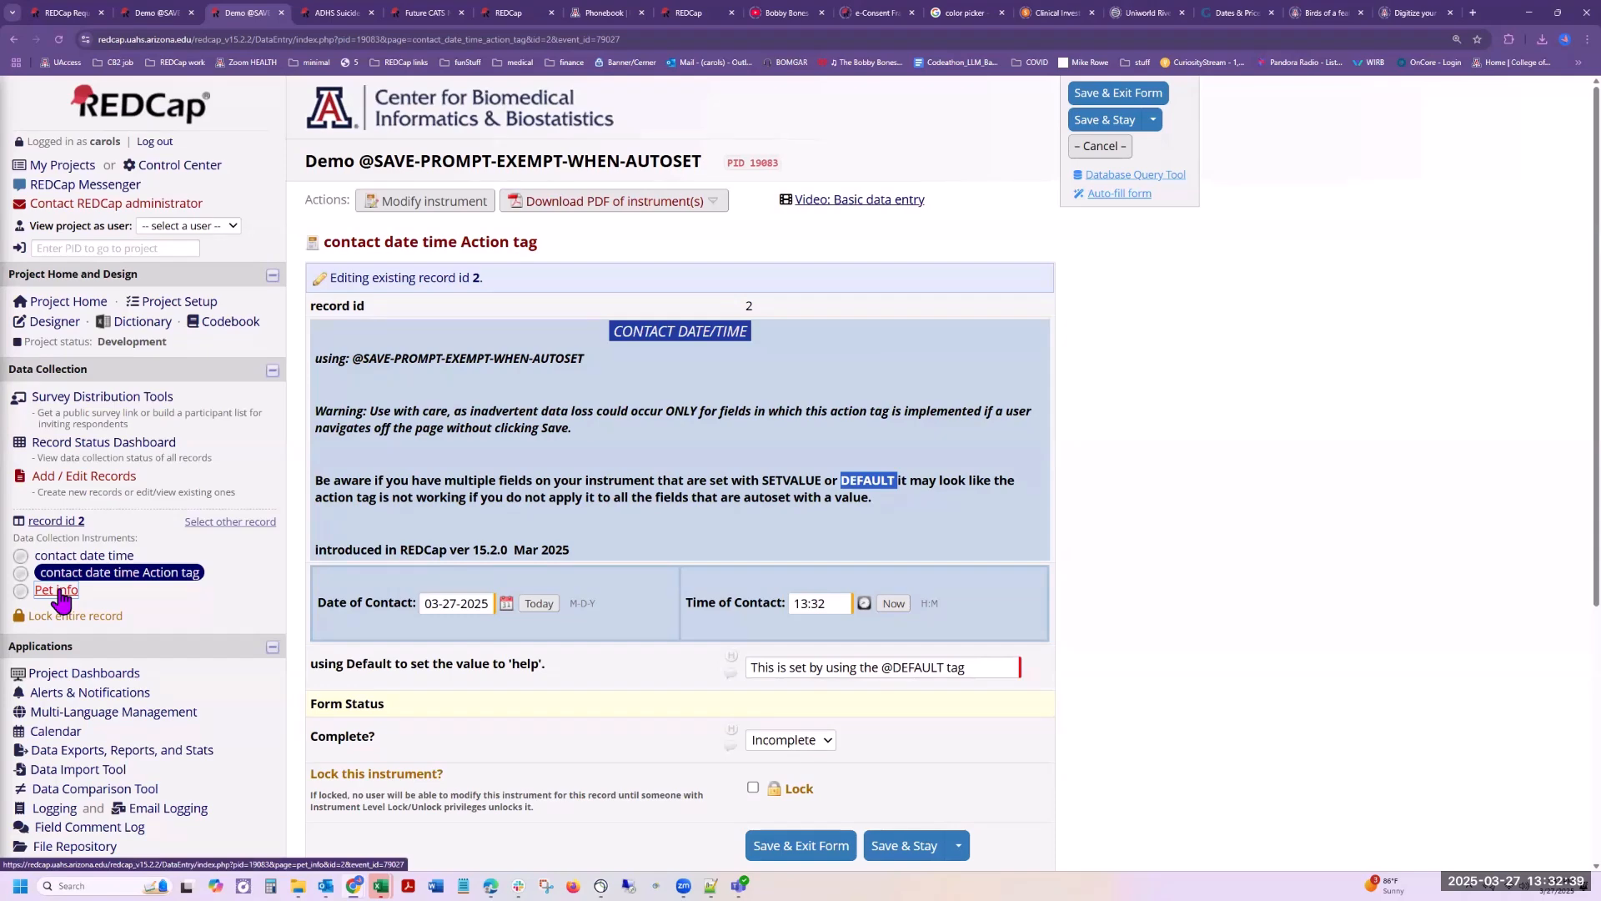
pyautogui.click(61, 594)
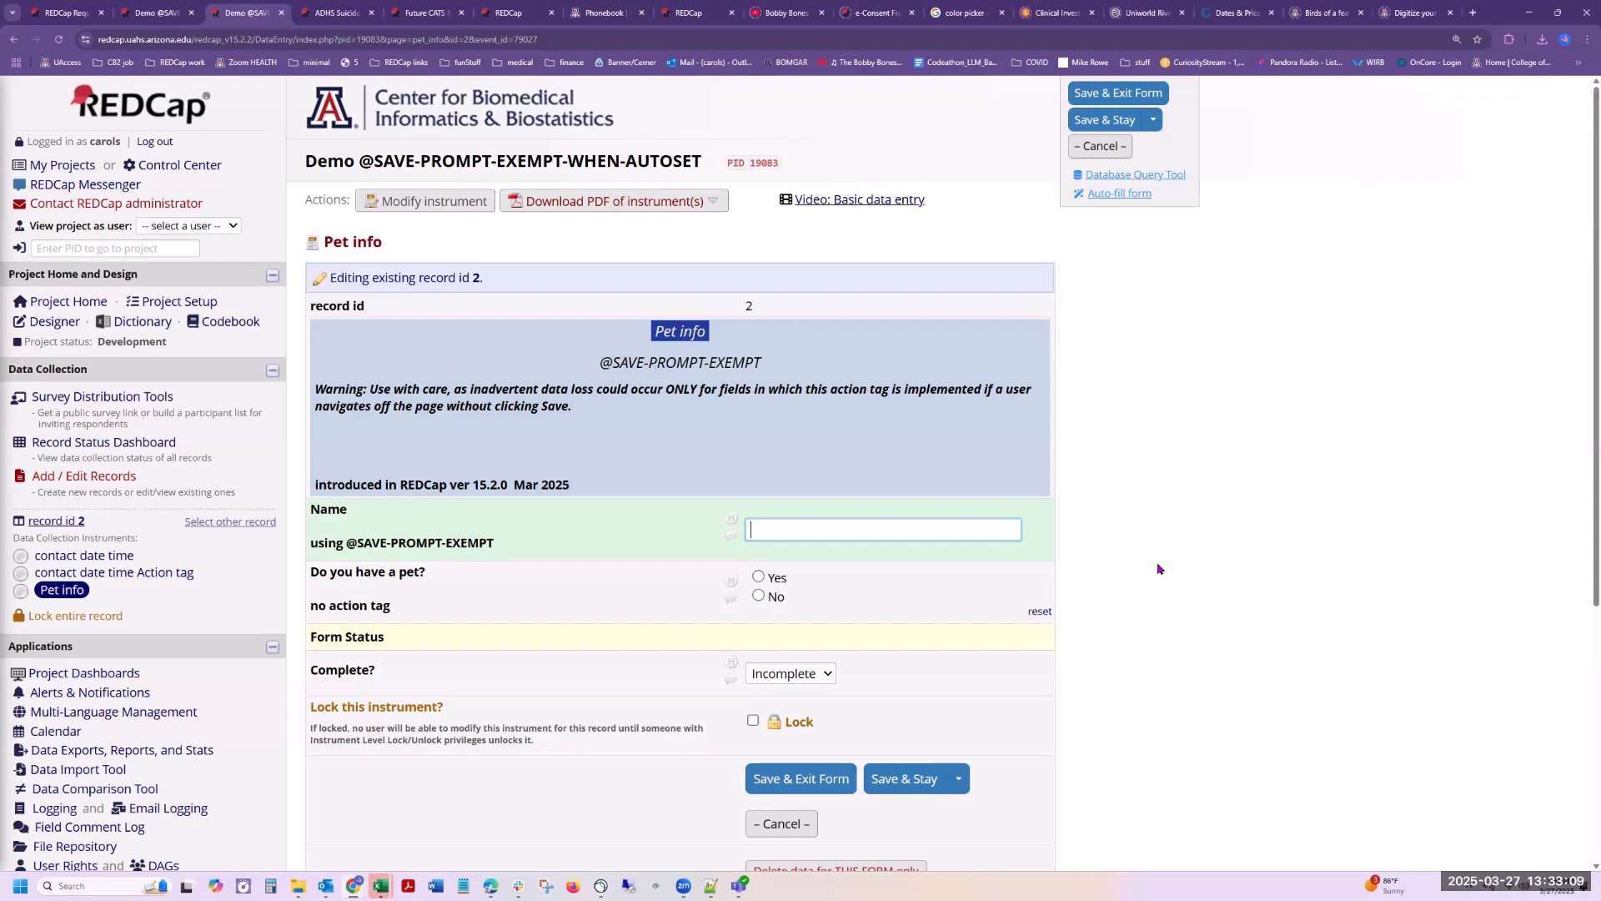
pyautogui.doubleClick(603, 362)
pyautogui.moveTo(677, 360); pyautogui.dragTo(763, 363)
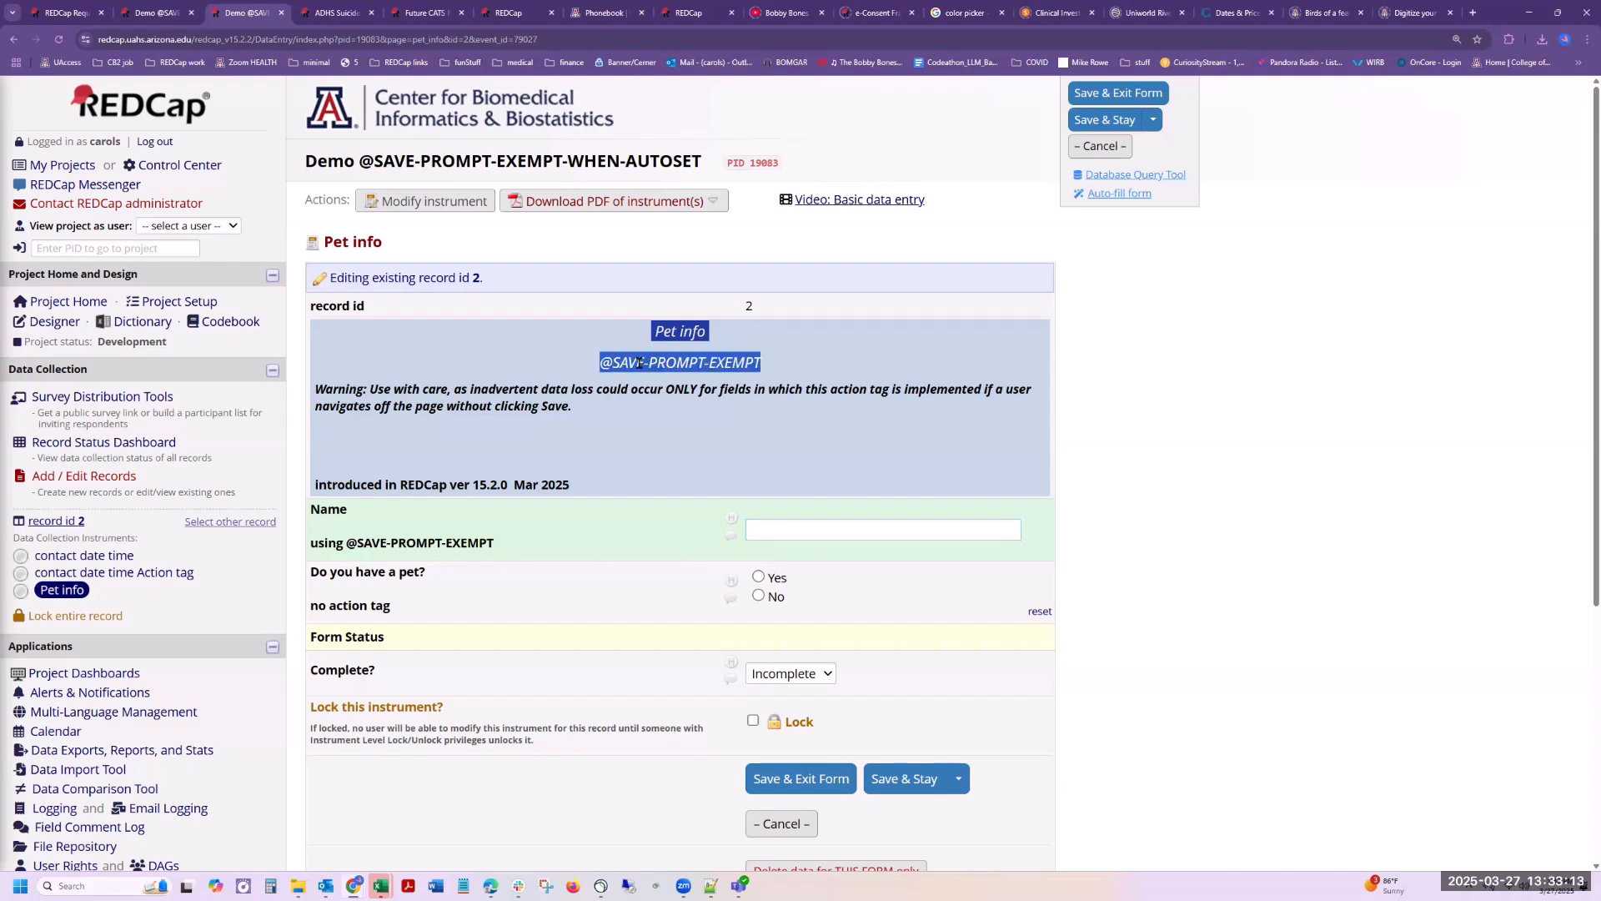
pyautogui.click(776, 366)
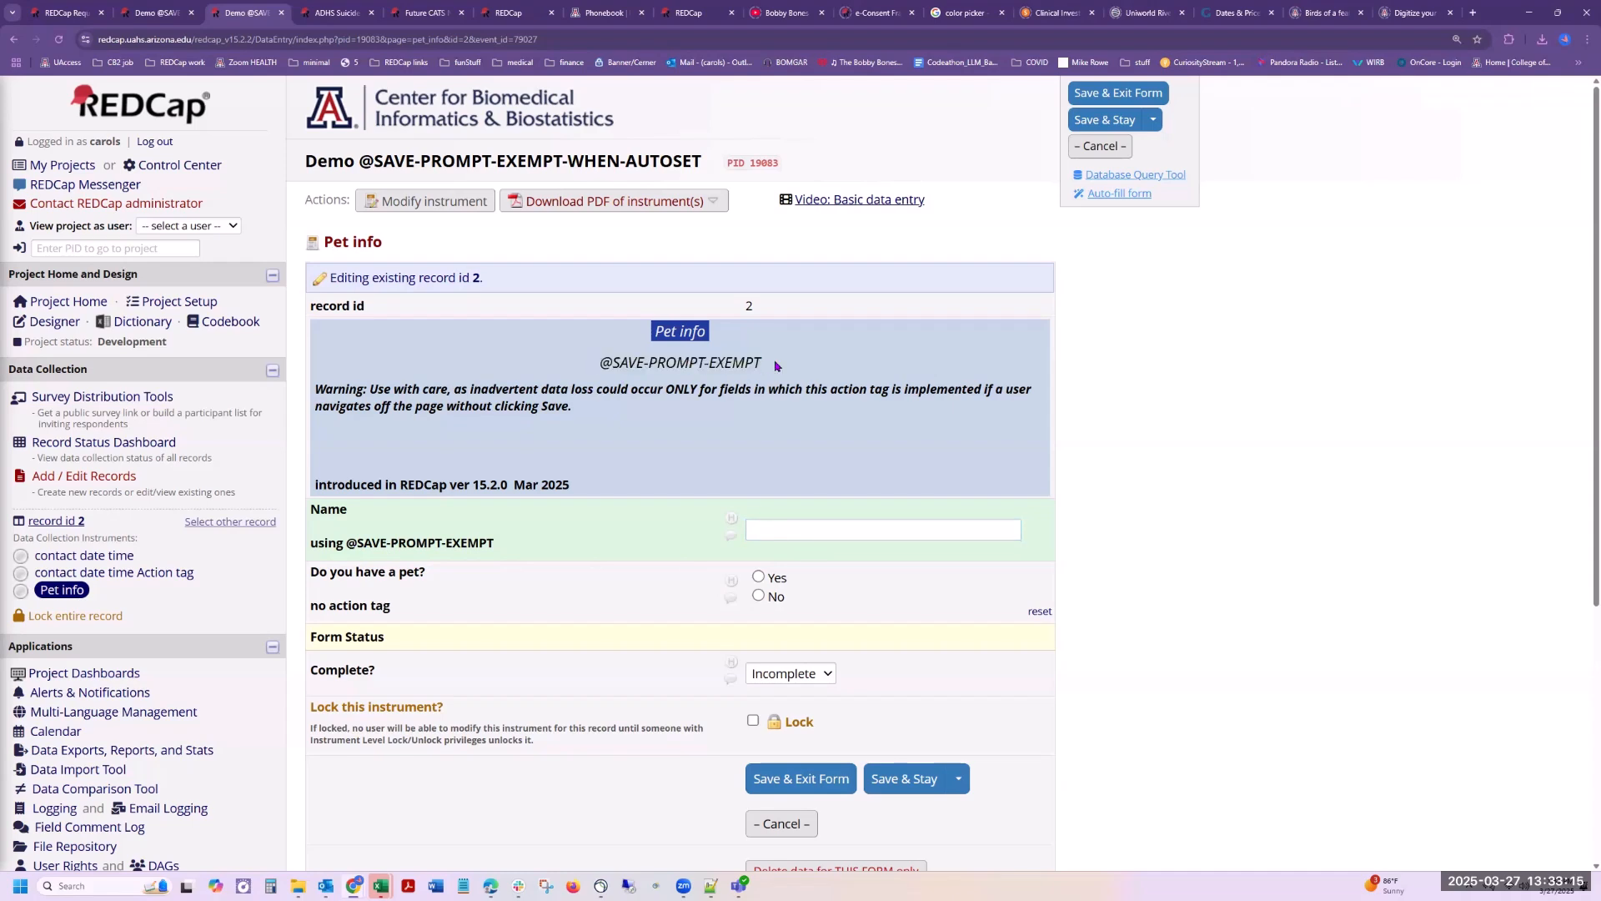
# Step: Enter a first name in the Pet info form's Name field and leave for the contact date time Action tag form without saving
pyautogui.click(811, 526)
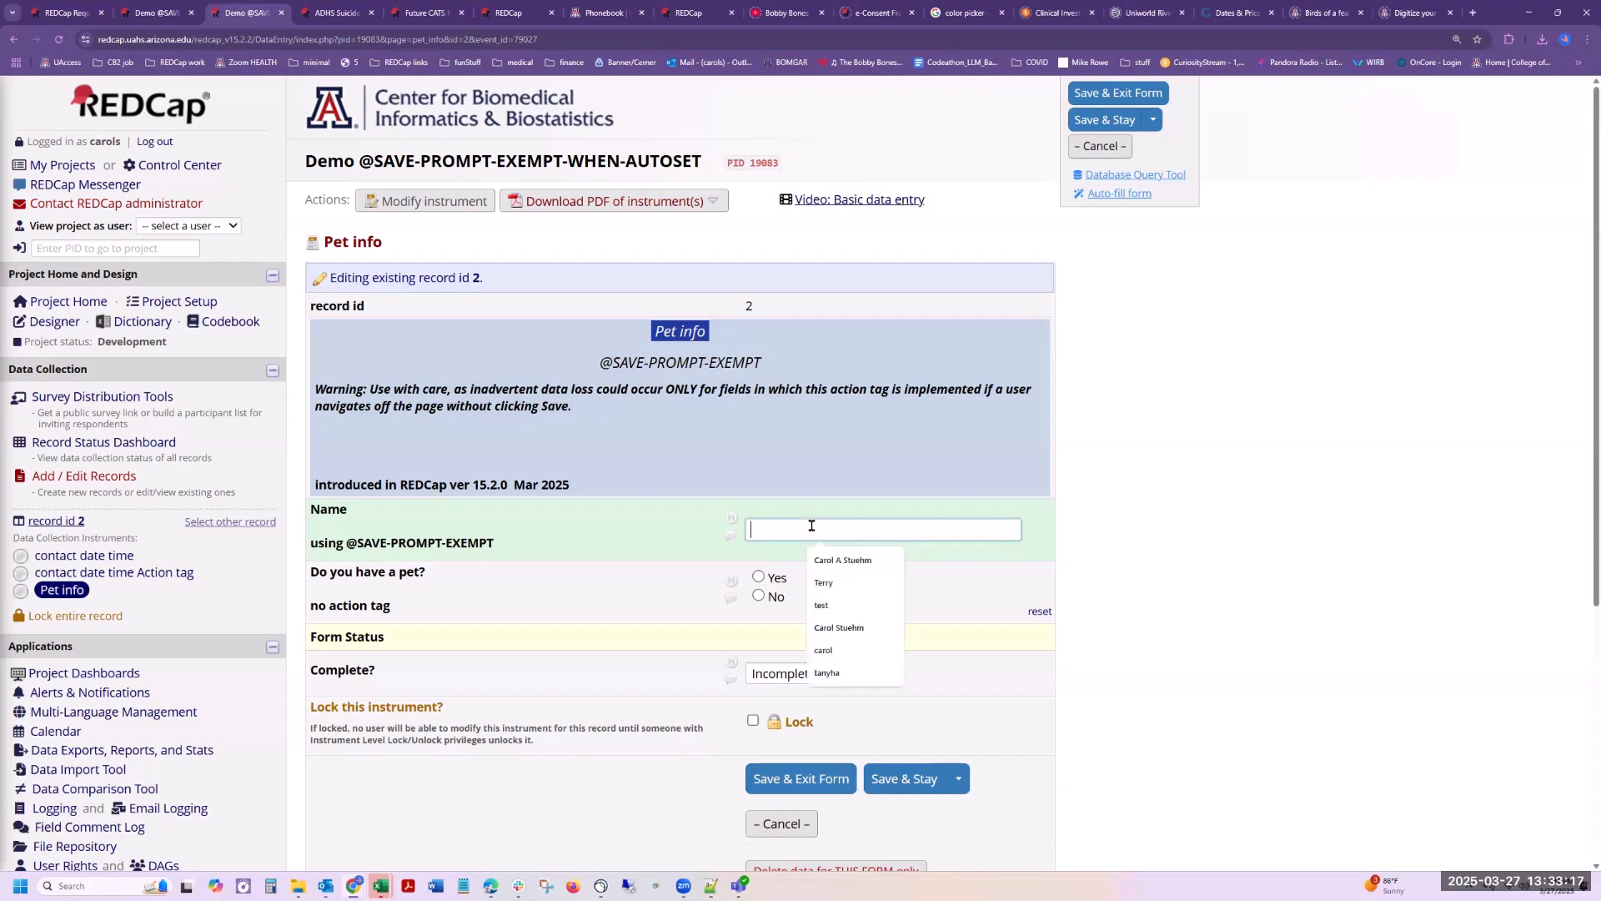
pyautogui.write('carl')
pyautogui.write('ol')
pyautogui.click(1146, 474)
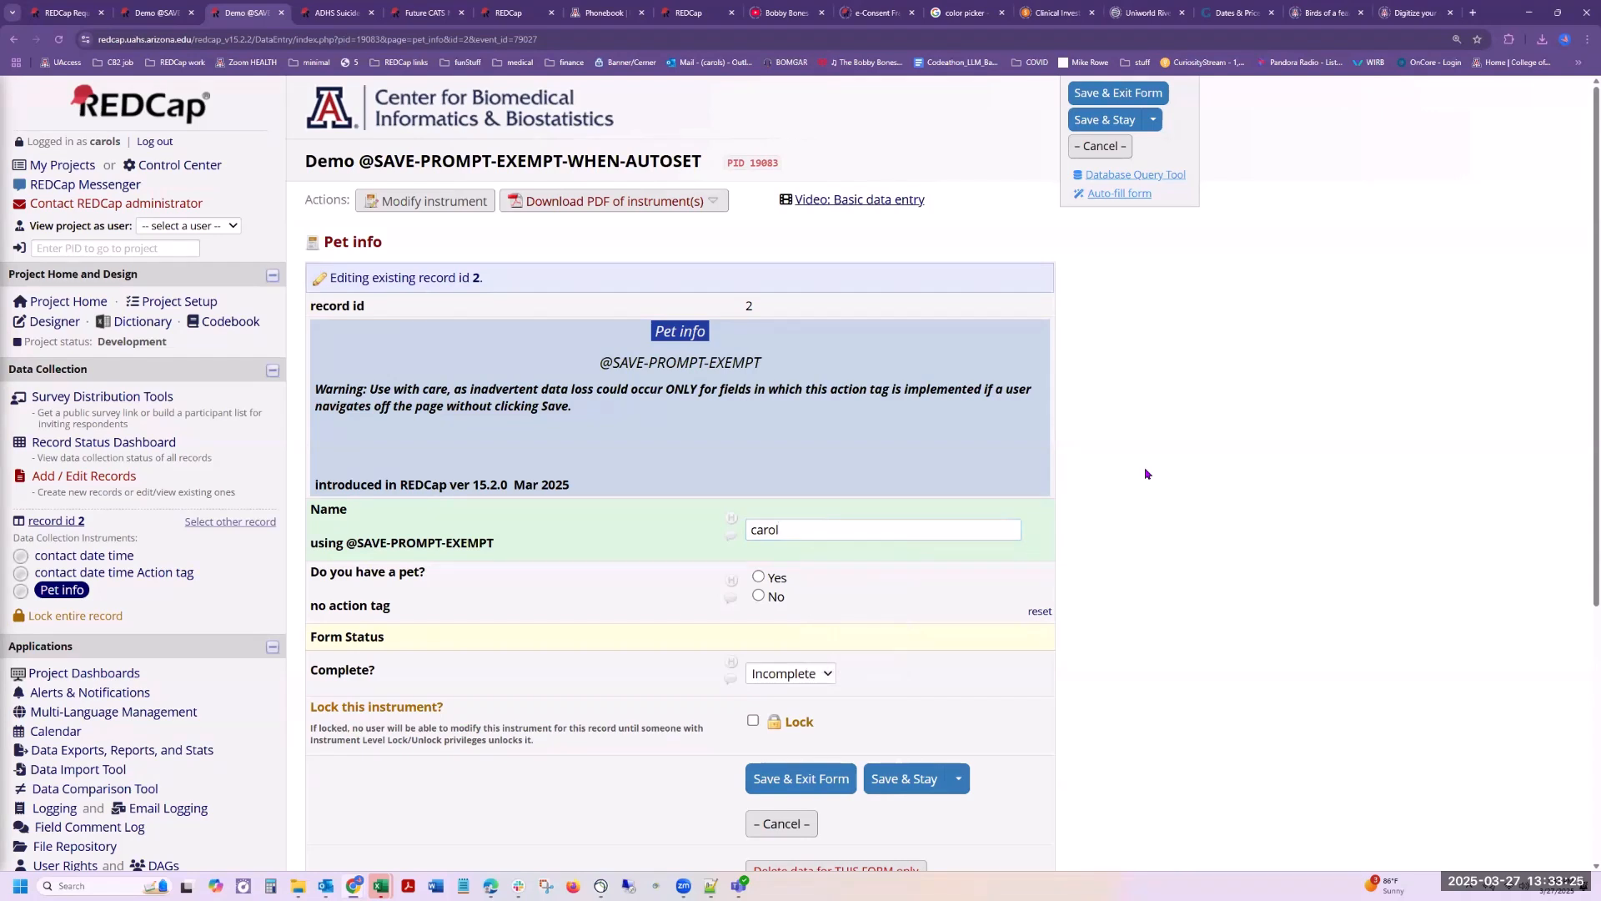
pyautogui.click(87, 575)
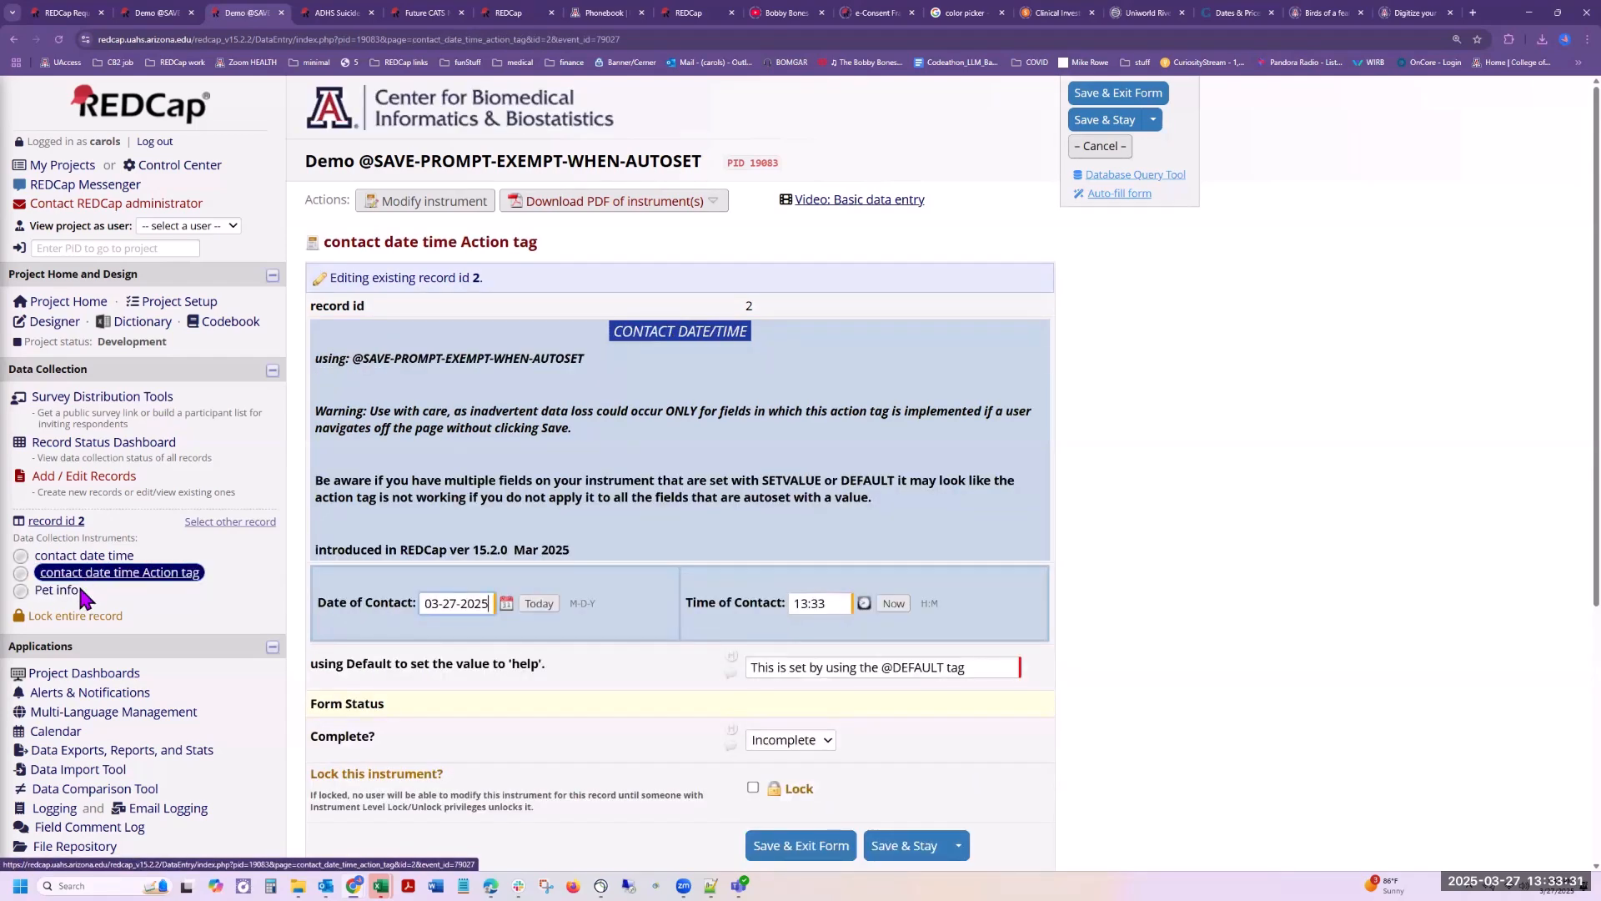
# Step: Return to Pet info, answer No to "Do you have a pet?", and leave for the contact date time Action tag form without saving changes
pyautogui.click(65, 592)
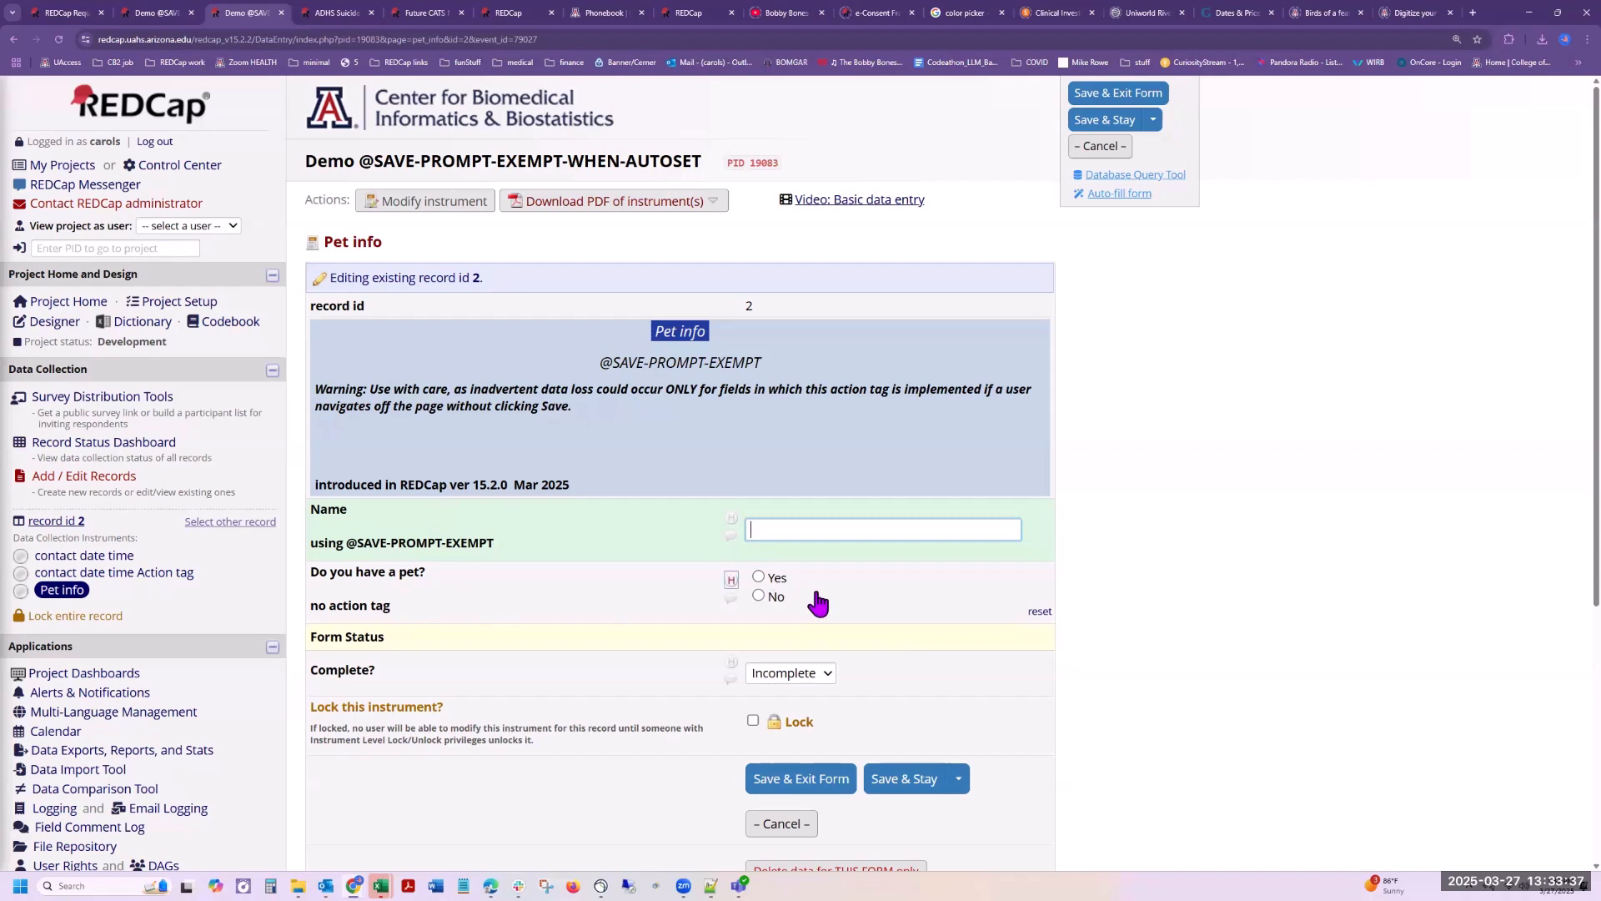
pyautogui.click(758, 596)
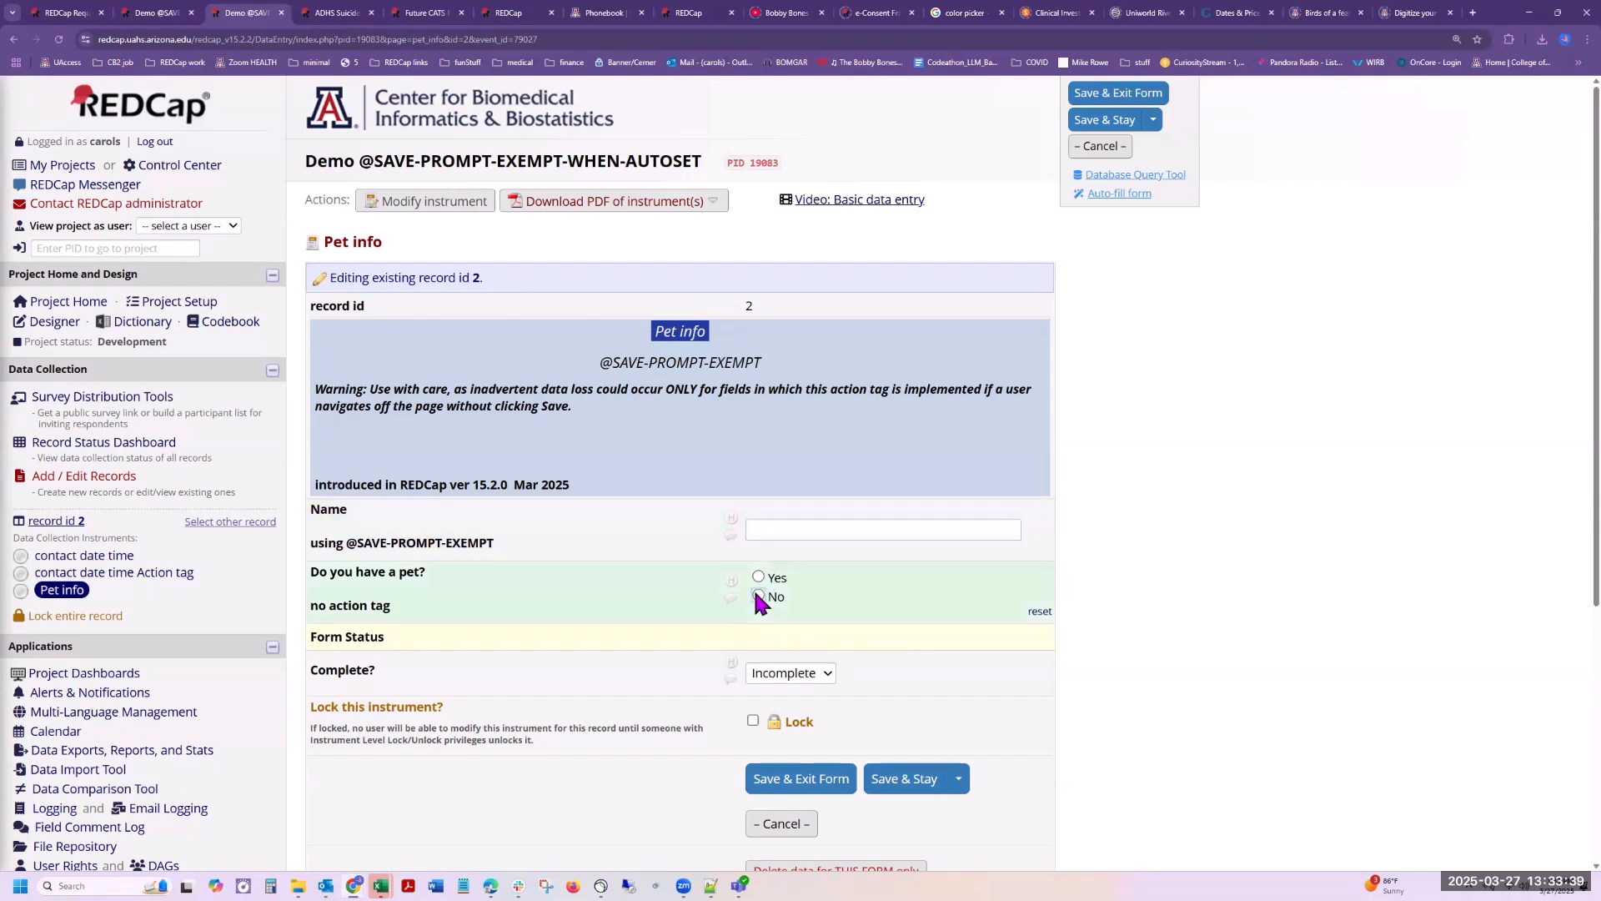
pyautogui.click(84, 573)
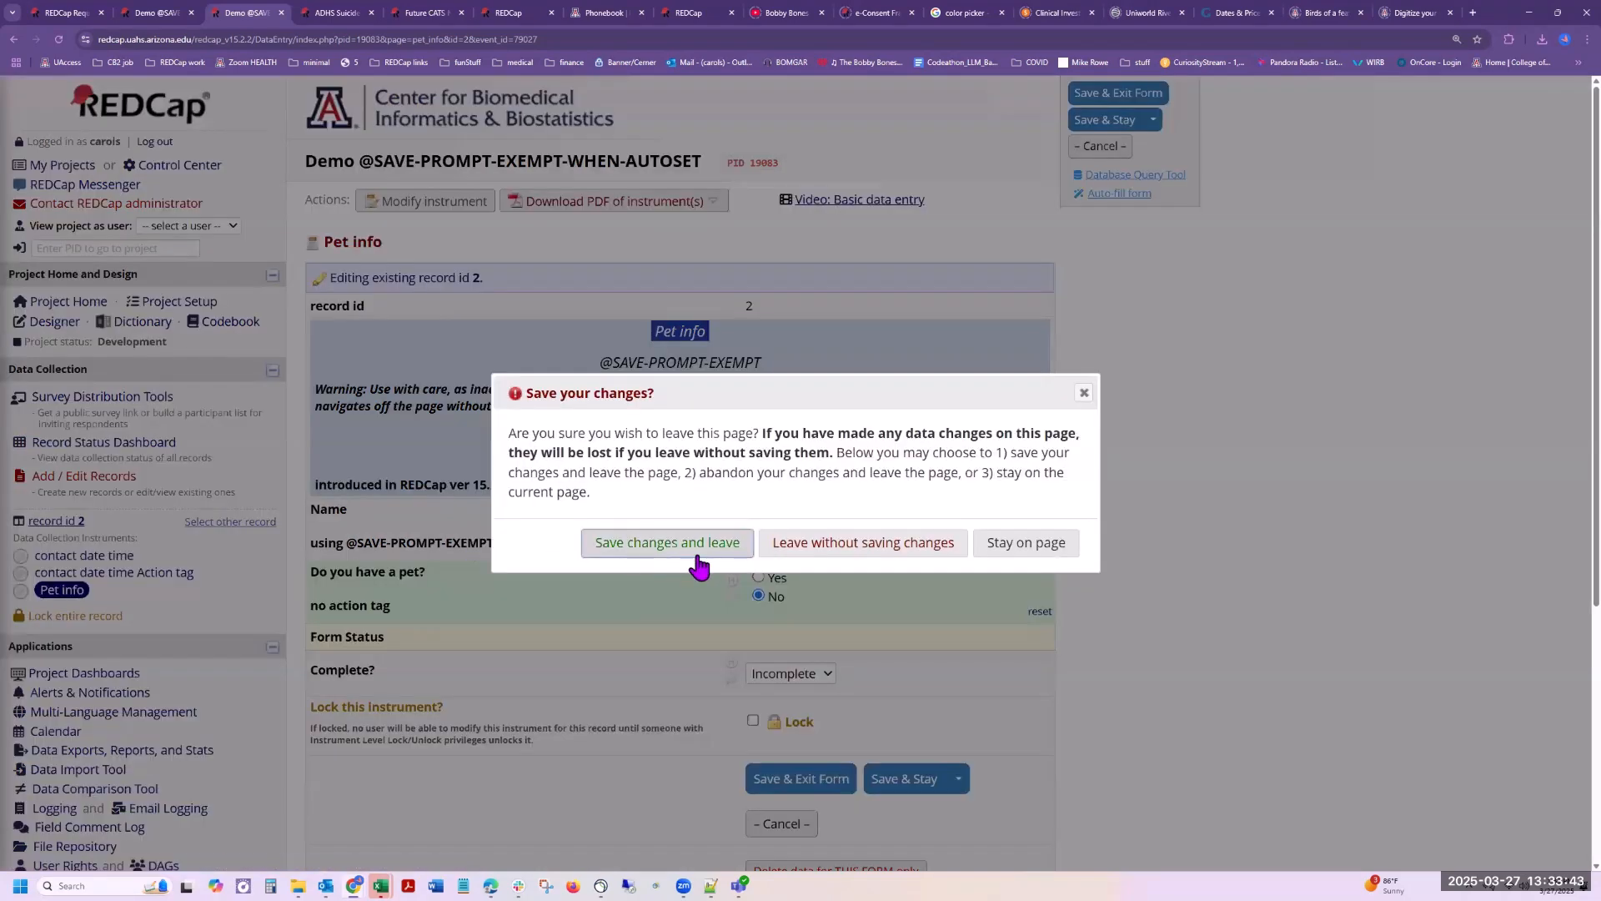
pyautogui.click(876, 550)
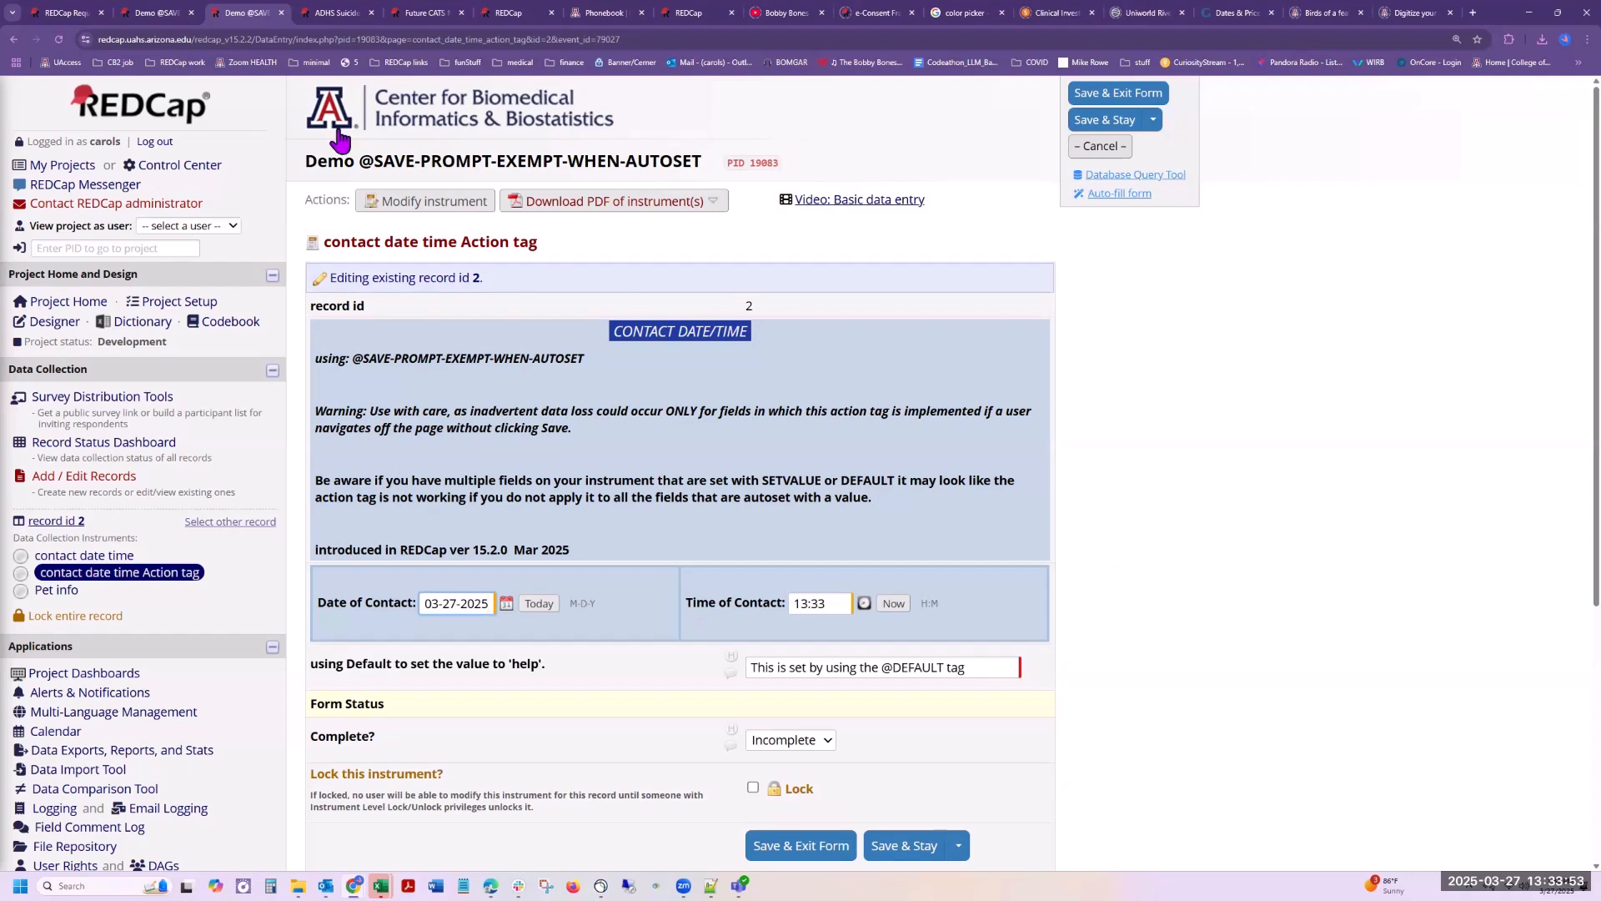
pyautogui.moveTo(361, 163); pyautogui.dragTo(693, 165)
pyautogui.click(1103, 464)
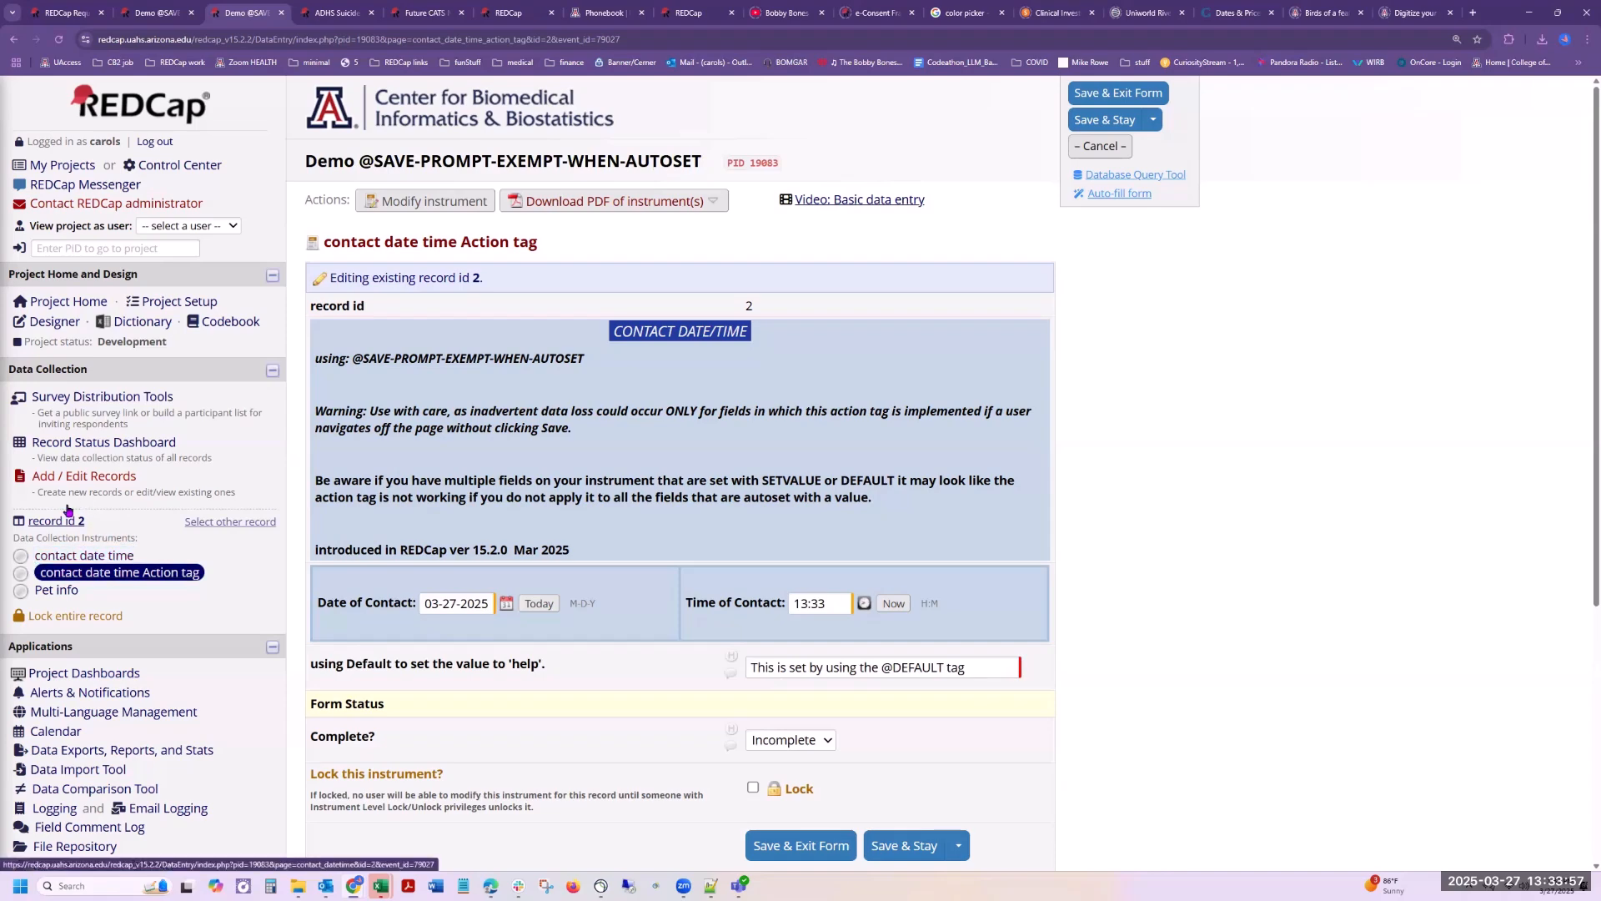
# Step: Open the contact_date_v2 field of the contact date time Action tag instrument for editing in the Online Designer
pyautogui.click(51, 322)
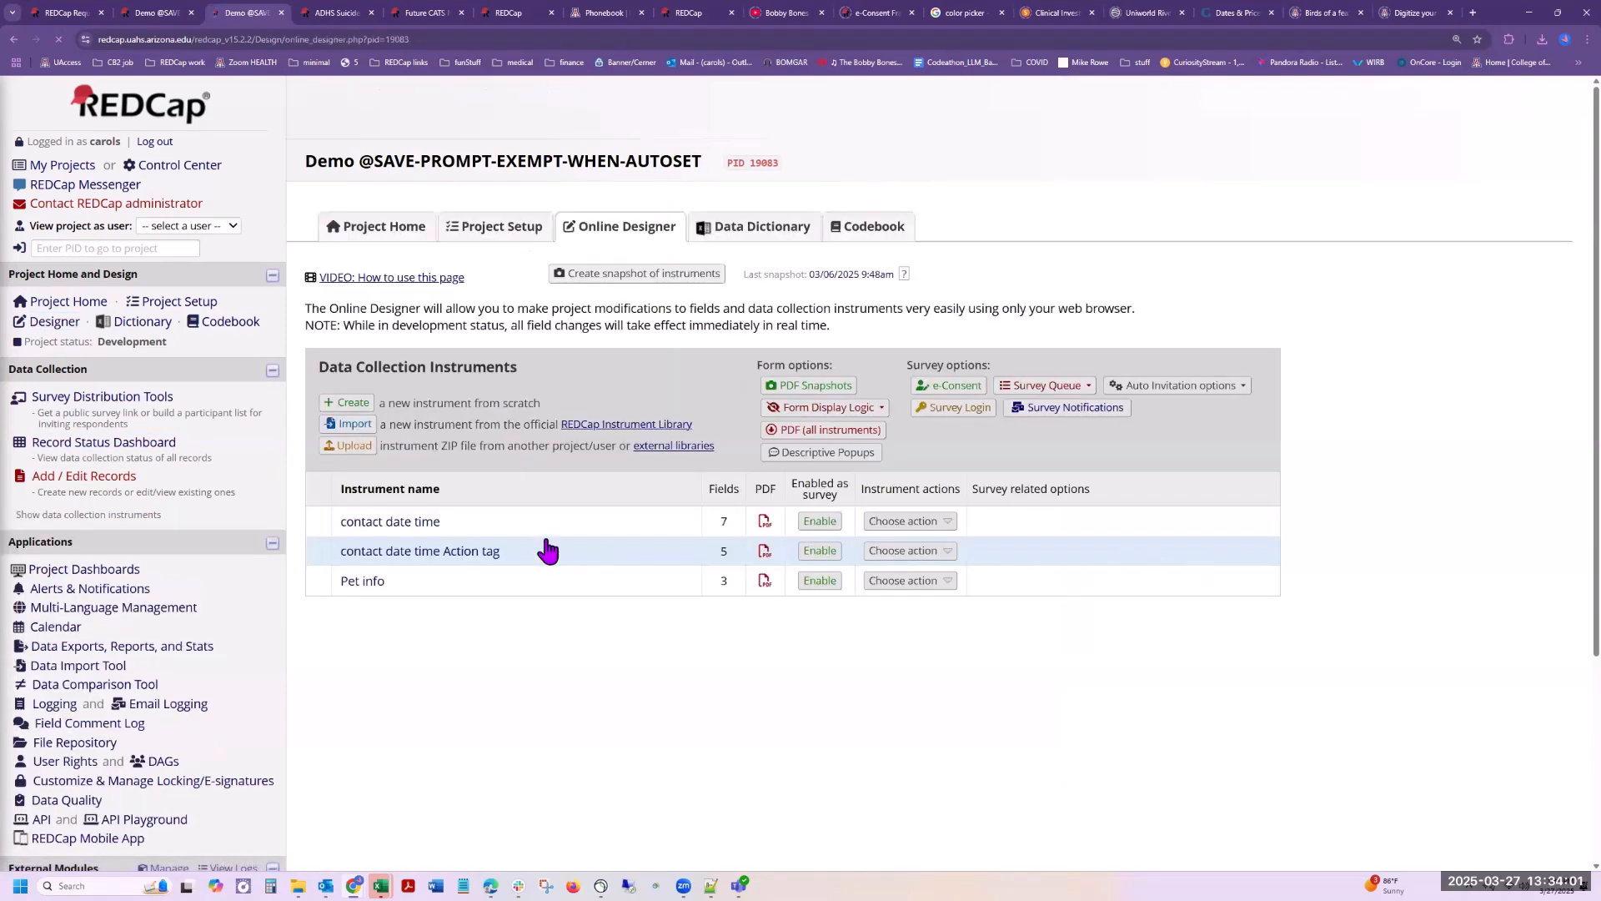
pyautogui.click(411, 552)
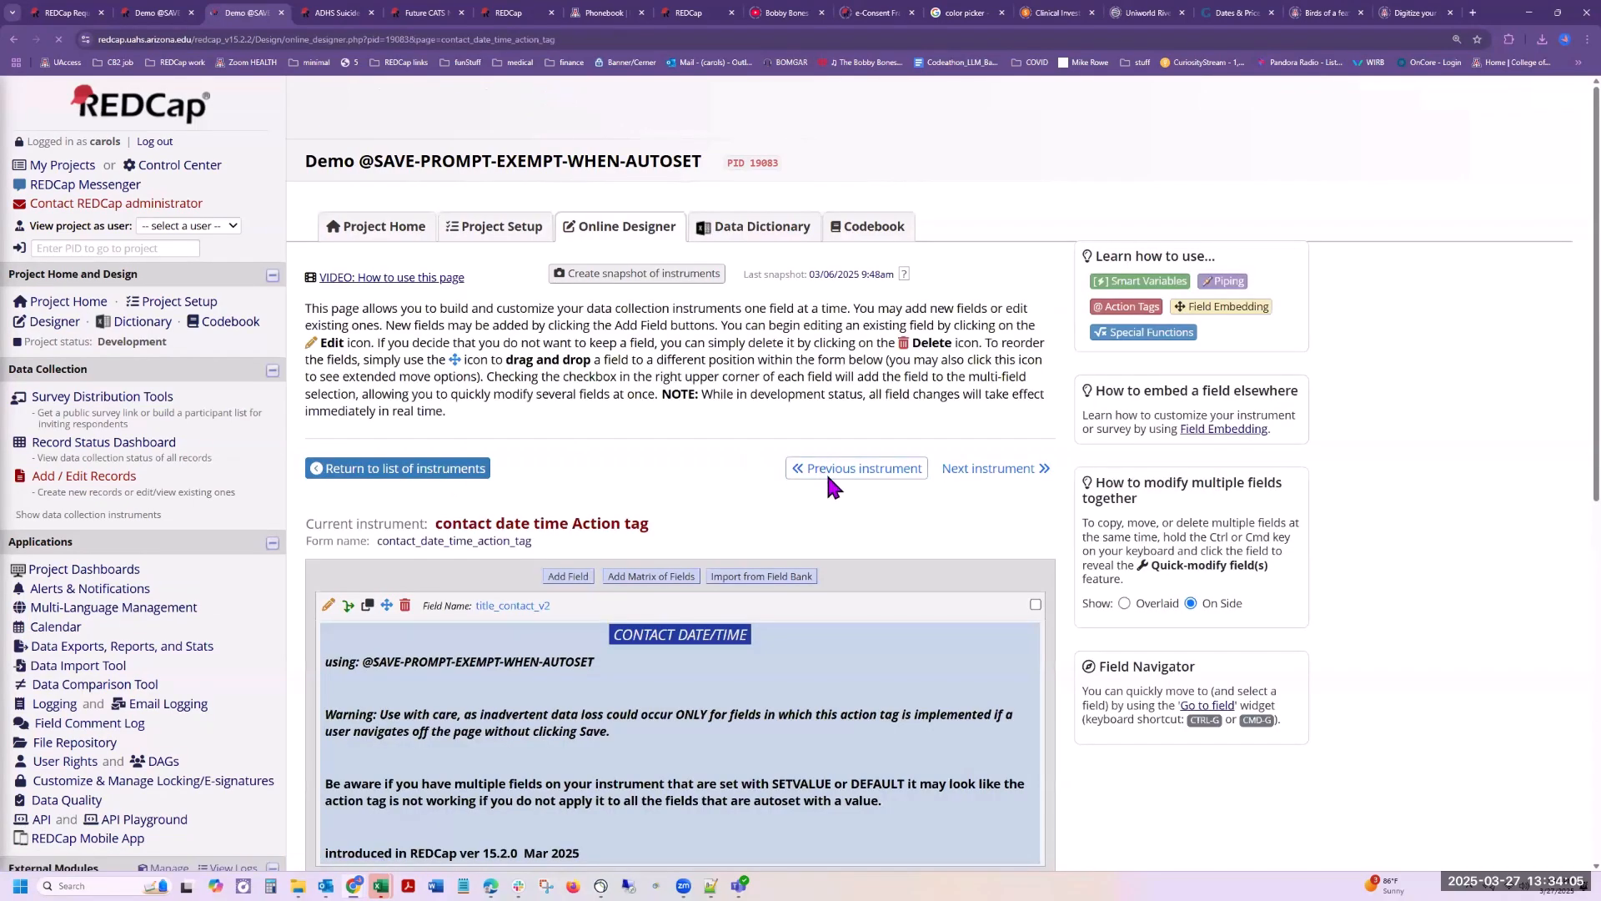
pyautogui.scroll(-3, 842, 497)
pyautogui.scroll(-4, 843, 496)
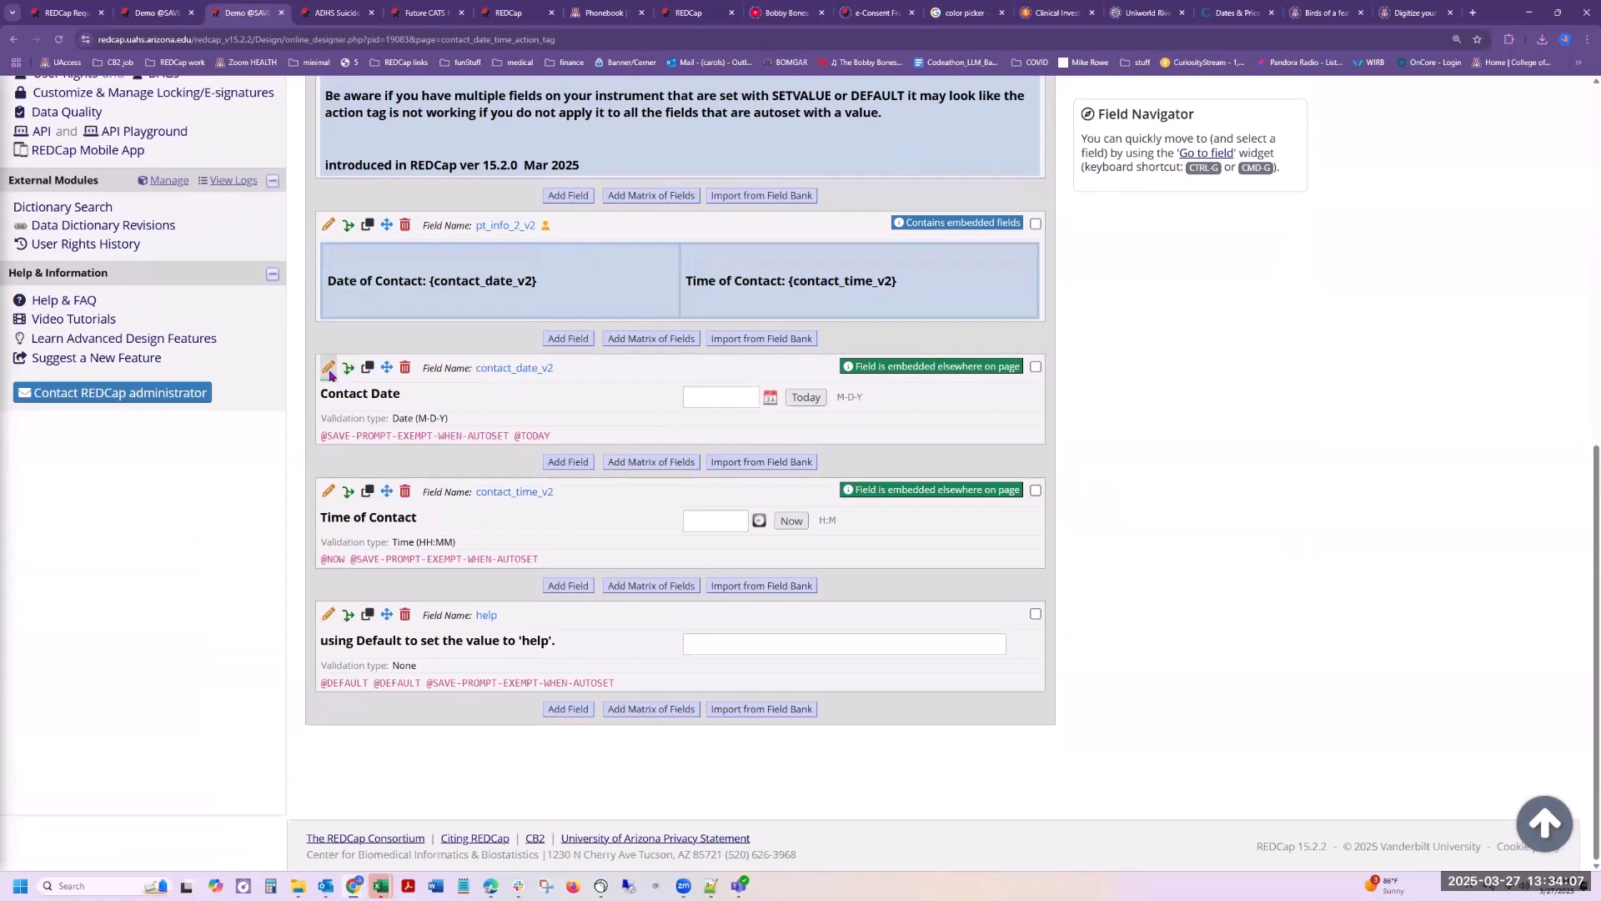
pyautogui.click(329, 369)
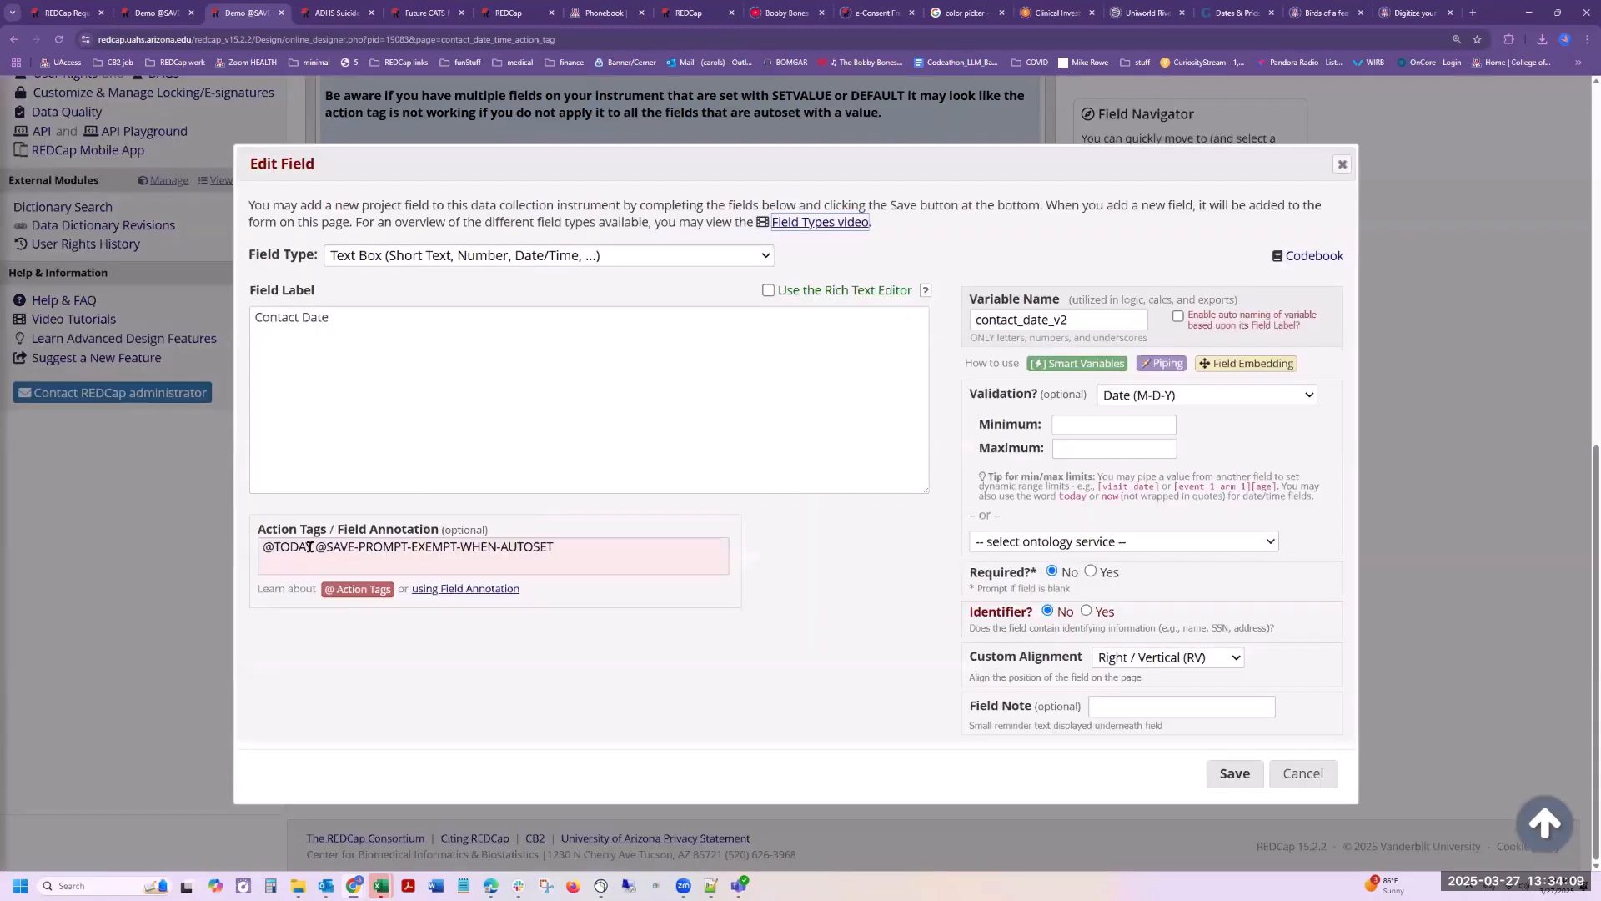
pyautogui.click(293, 545)
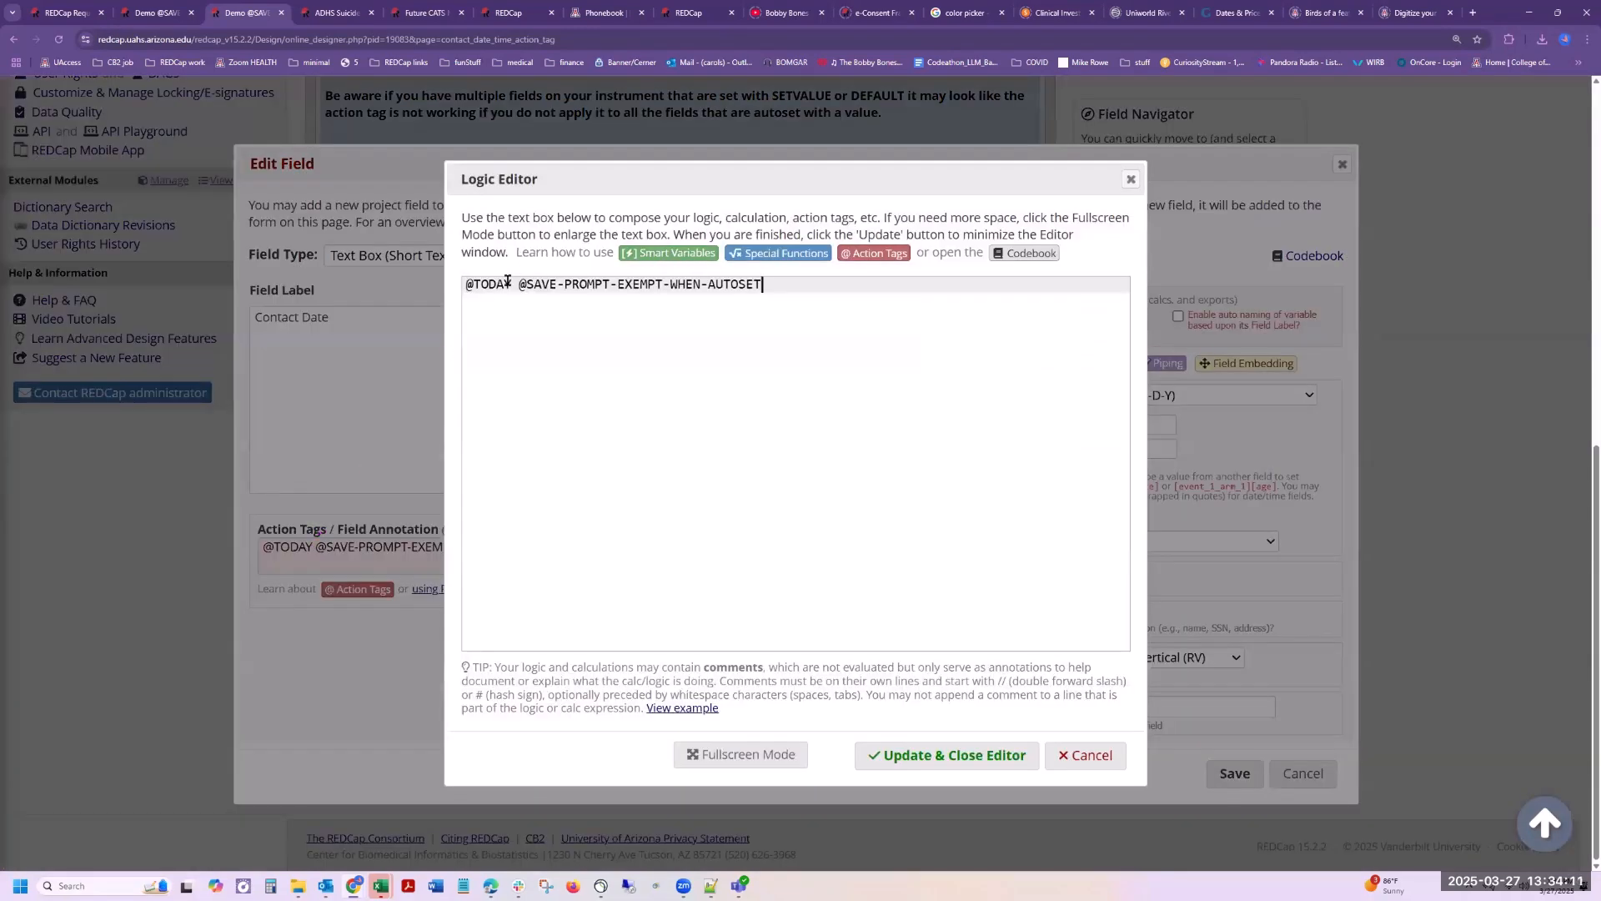
pyautogui.moveTo(519, 284); pyautogui.dragTo(783, 284)
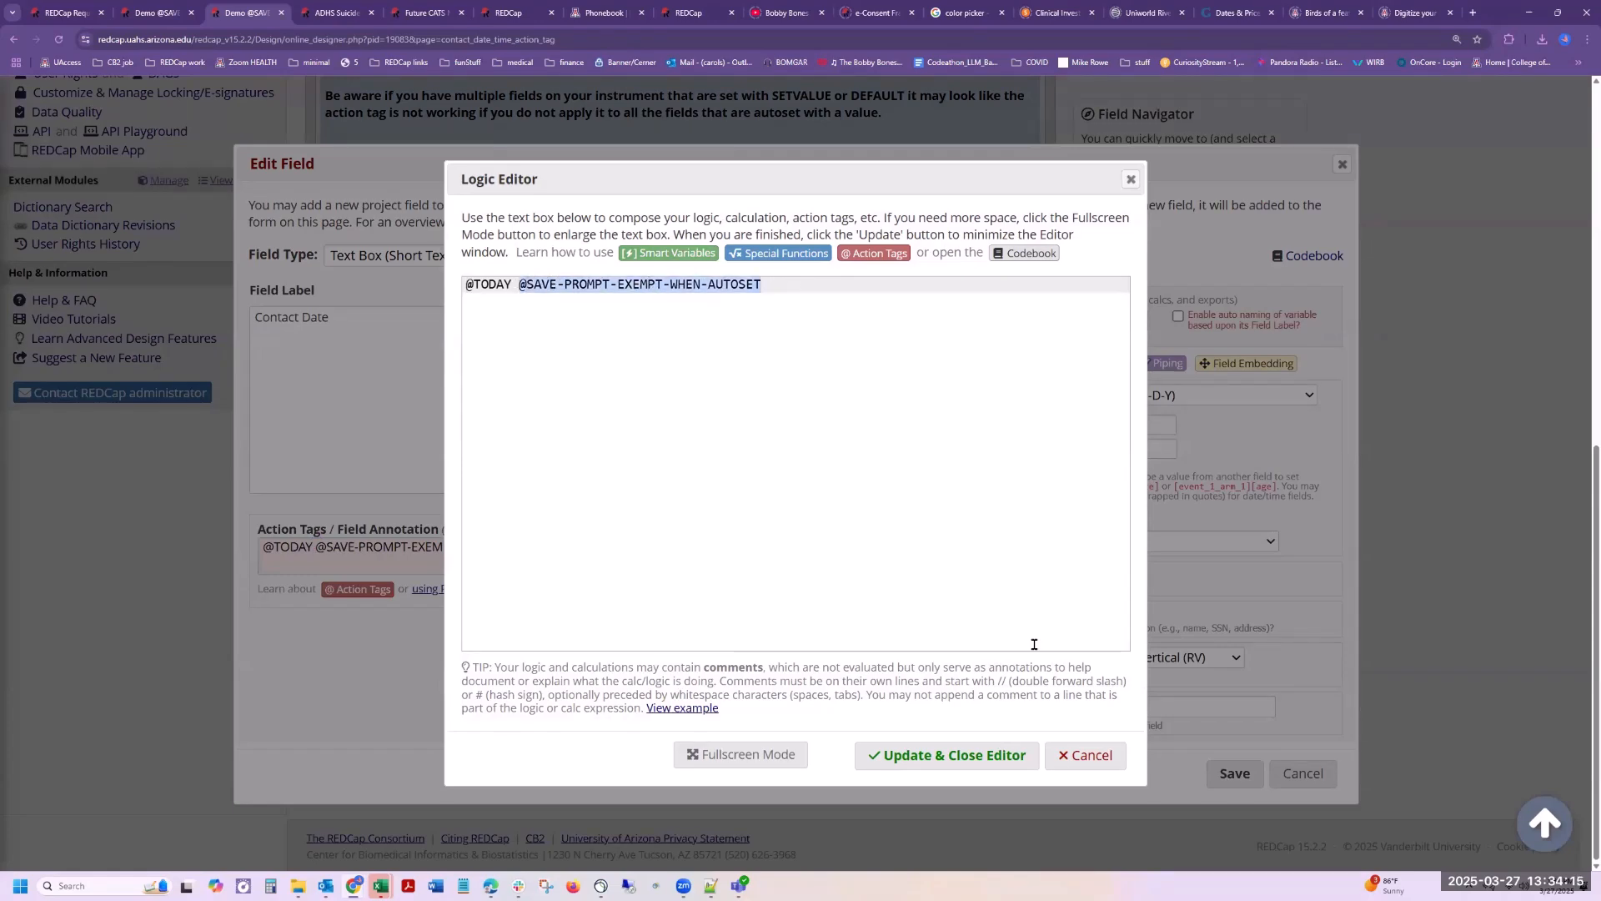
pyautogui.click(1098, 768)
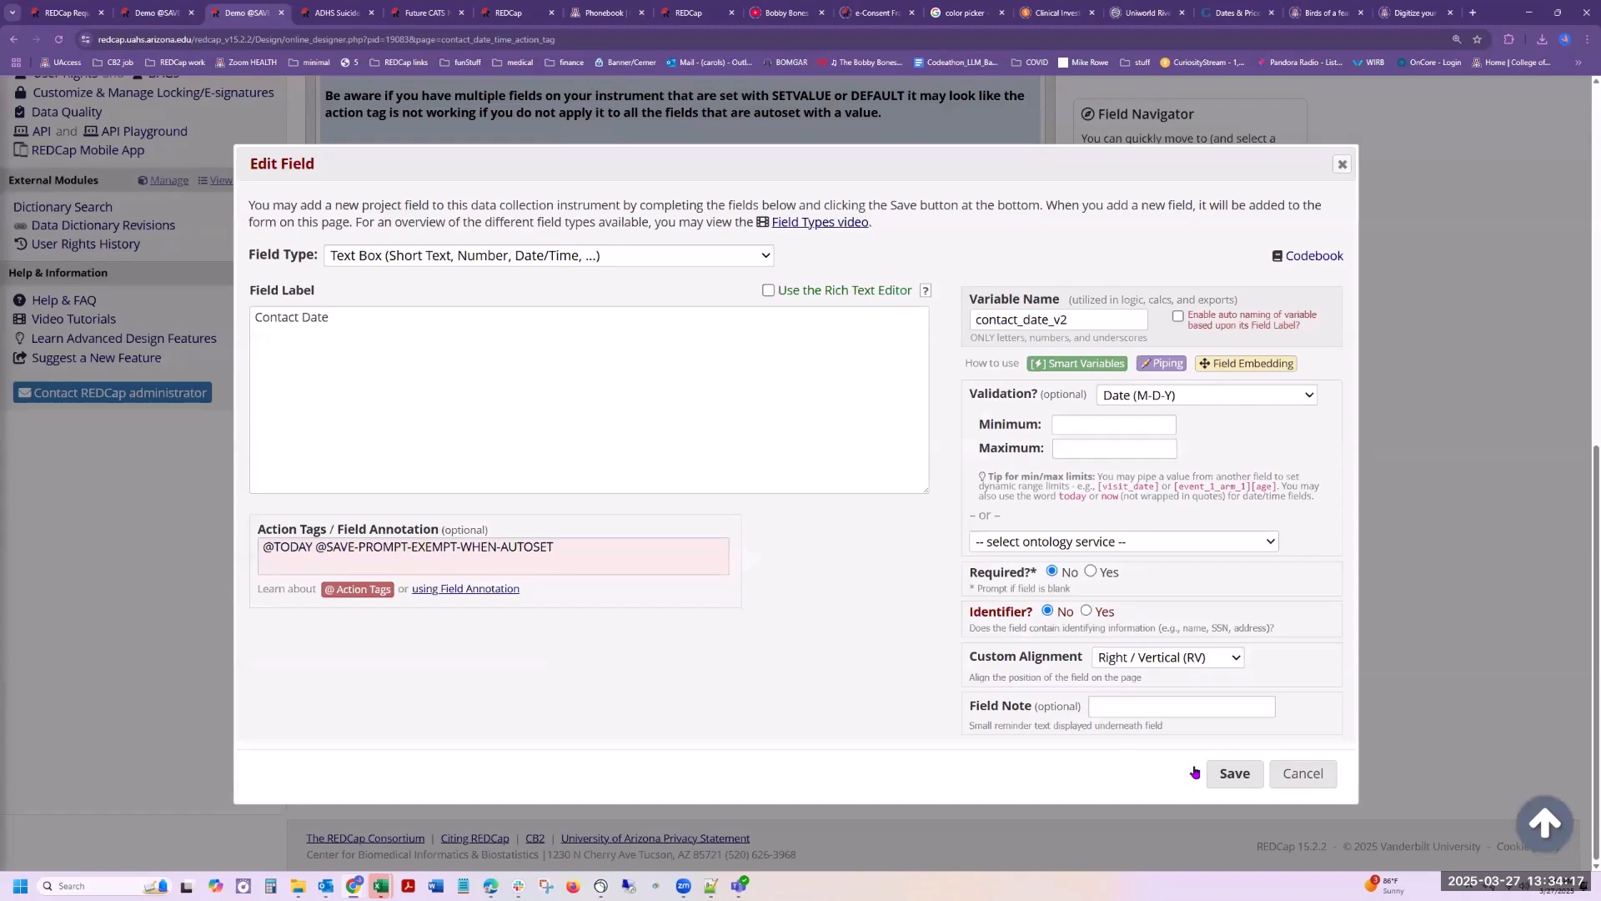
pyautogui.click(1299, 775)
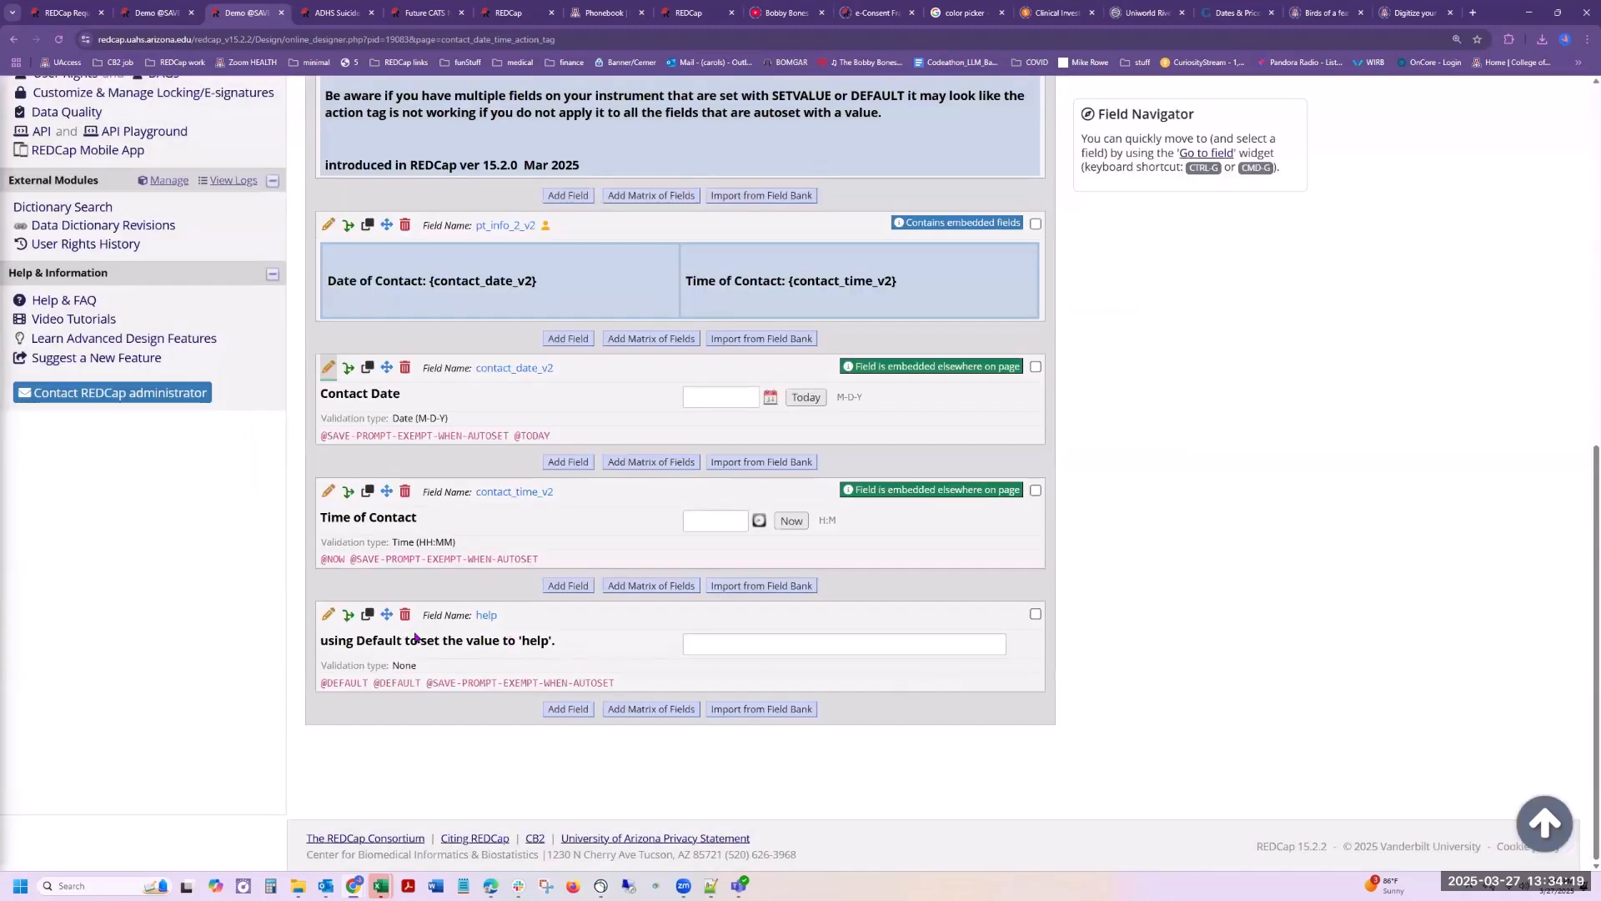
pyautogui.click(328, 617)
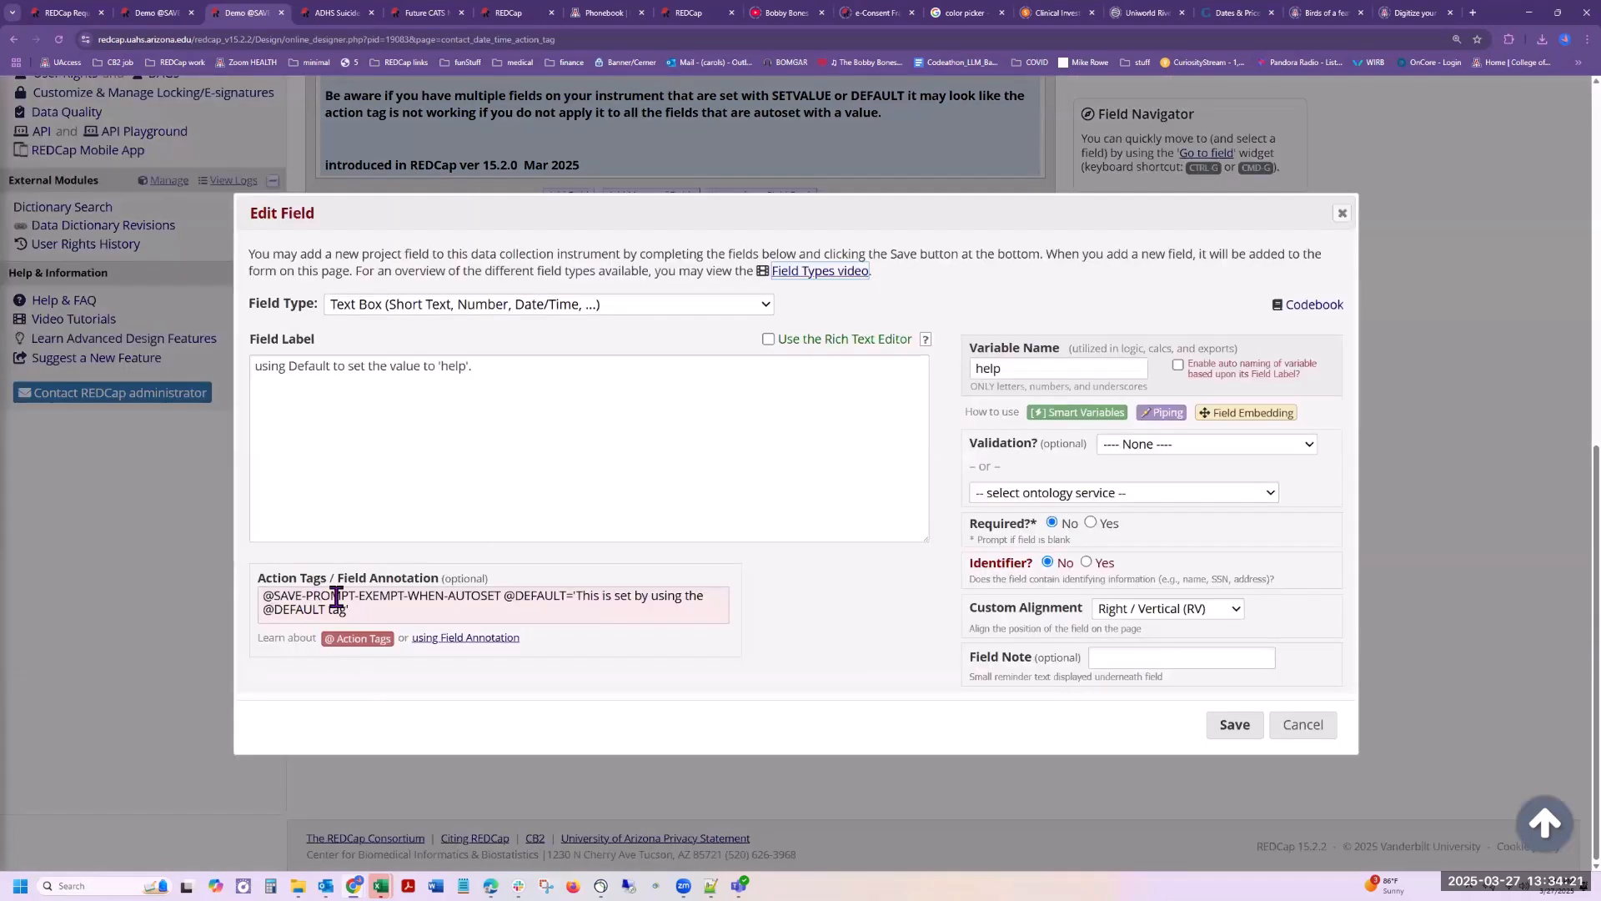
pyautogui.click(548, 596)
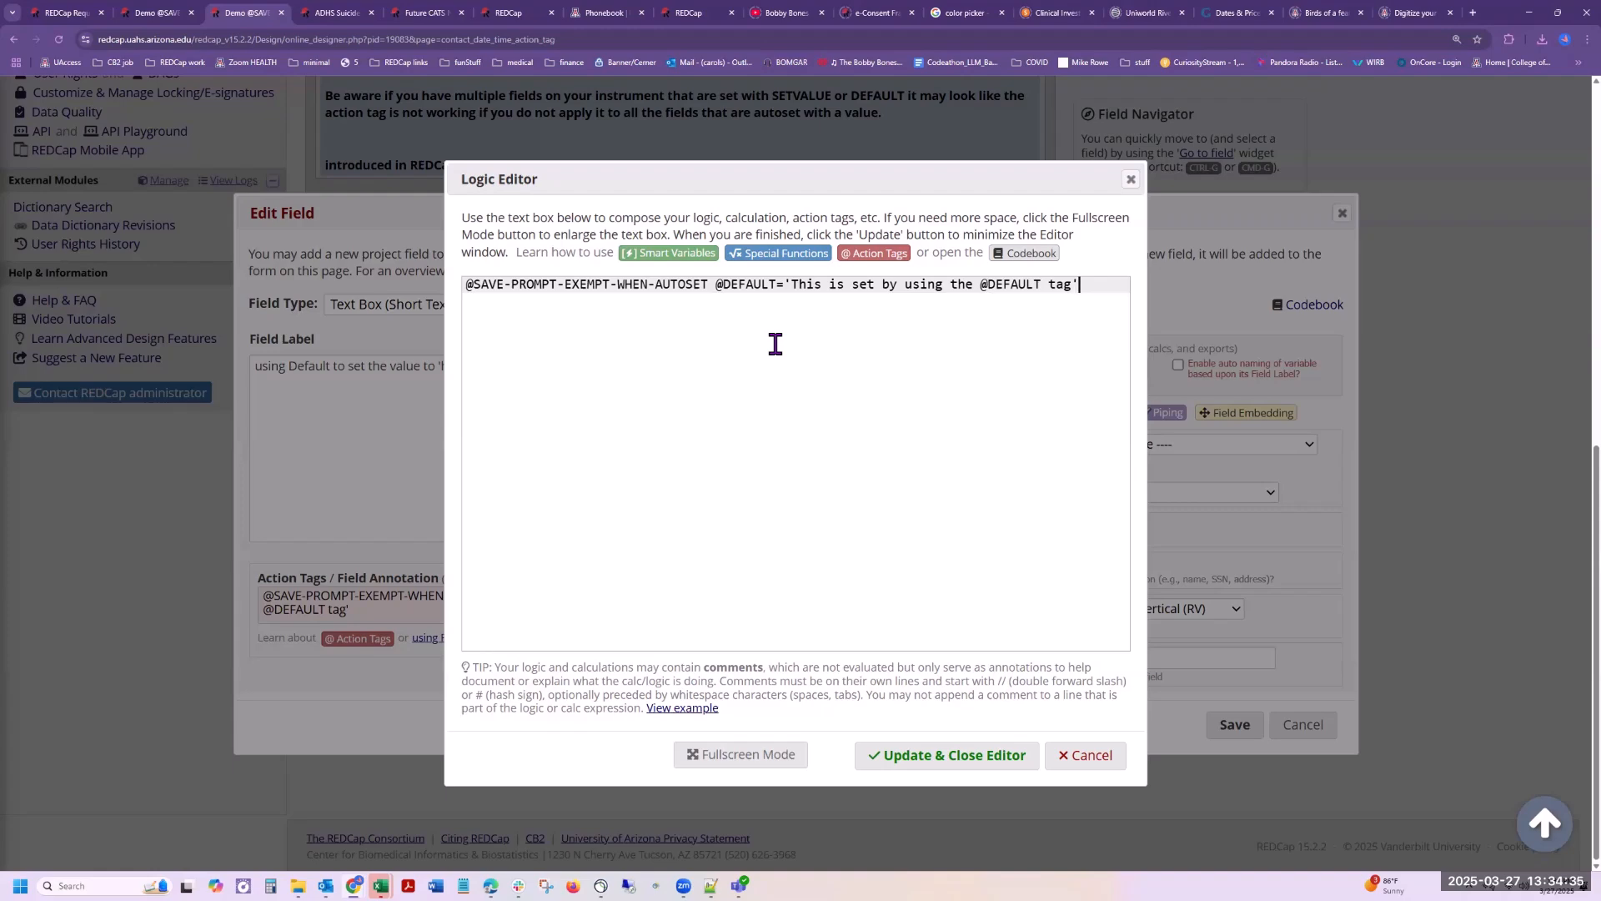
pyautogui.click(1089, 757)
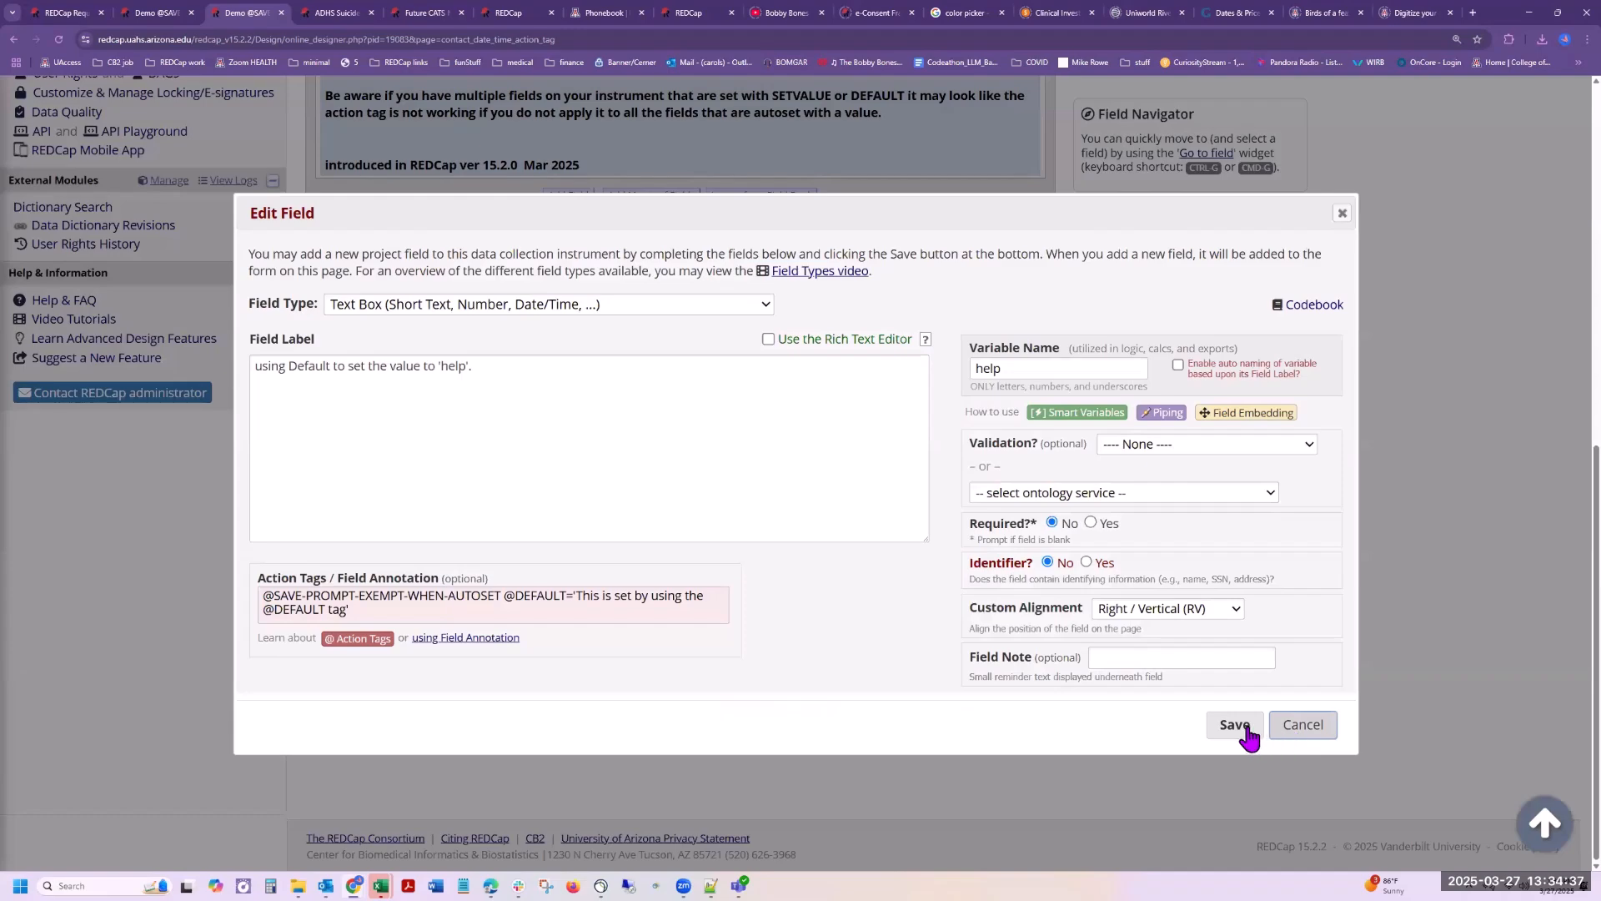
pyautogui.click(1302, 729)
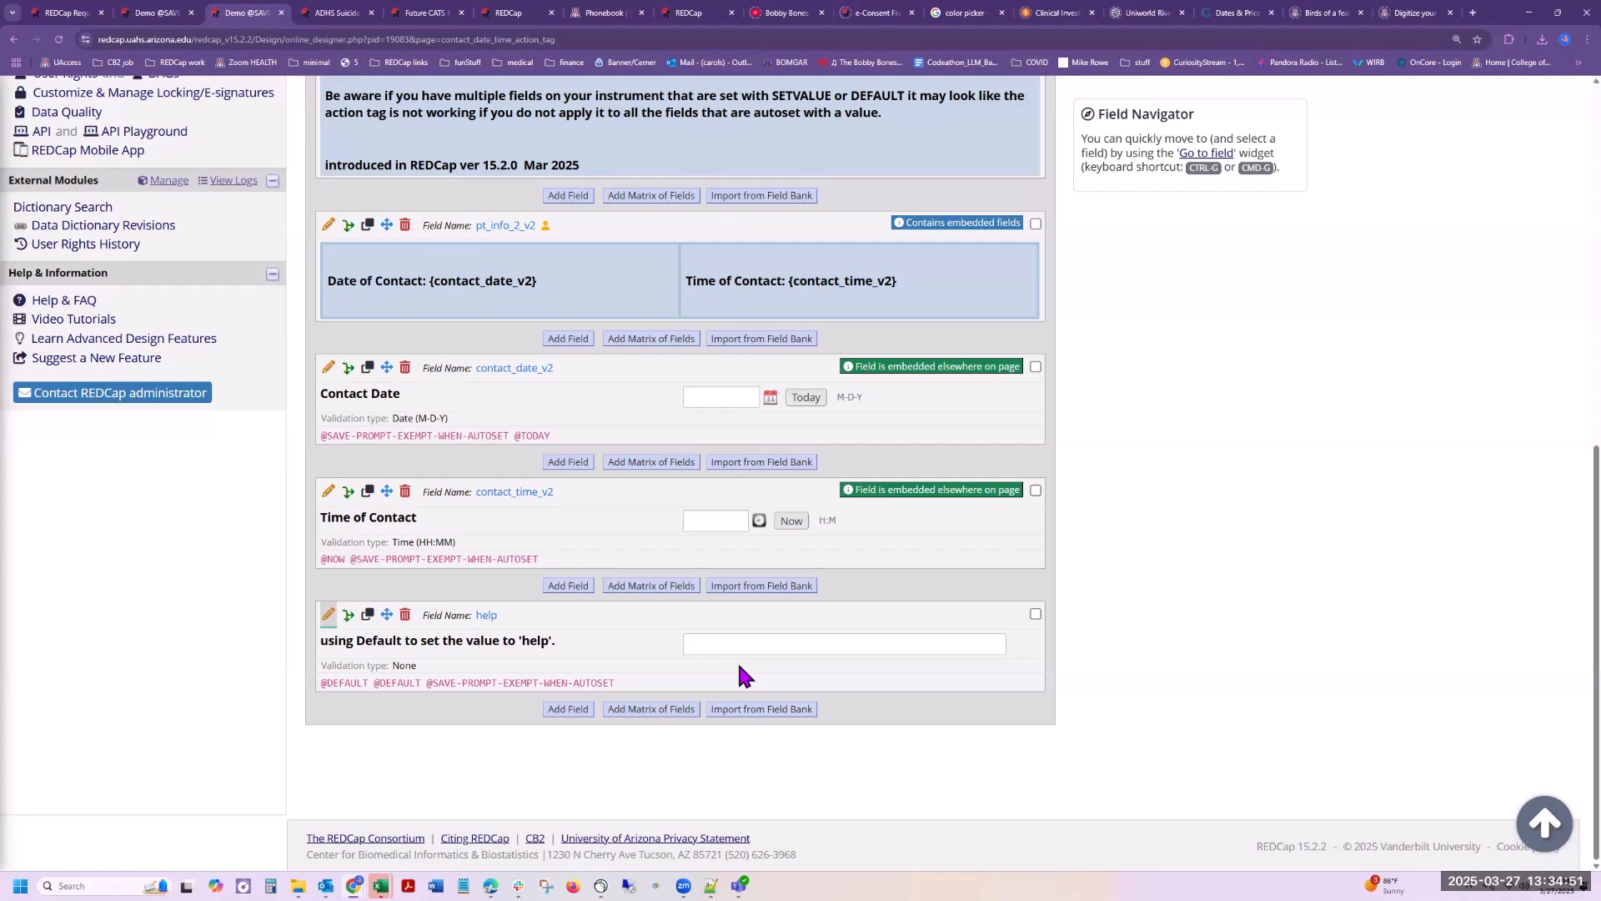
# Step: Review the heading's warning text and the action tags on each field of the contact date time Action tag instrument at a larger zoom
pyautogui.scroll(5, 456, 492)
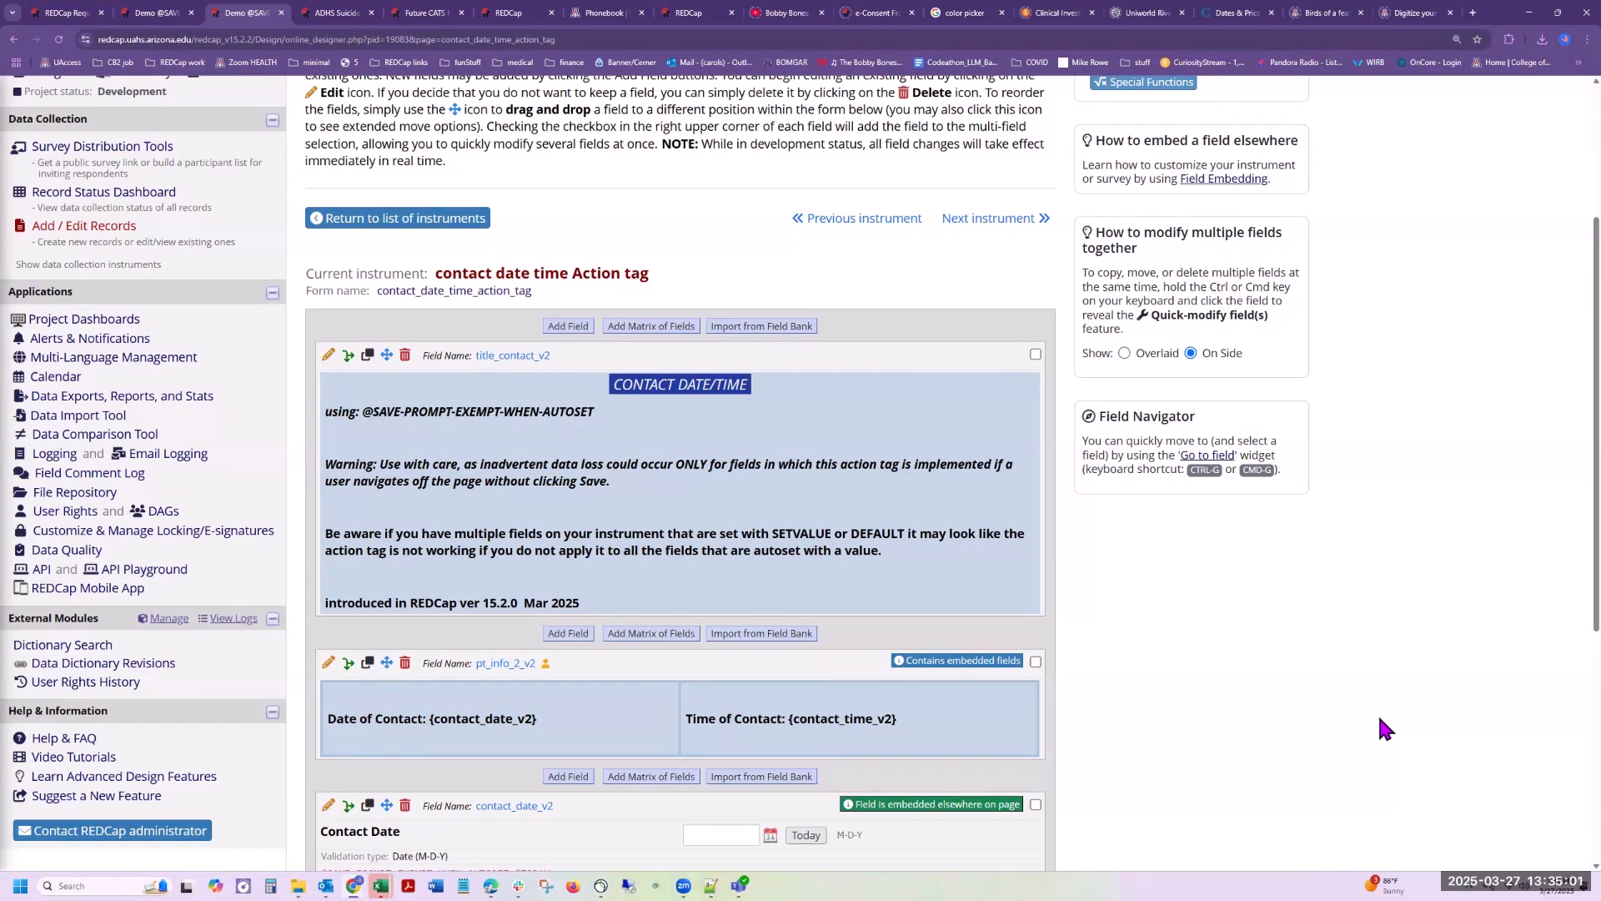
pyautogui.hotkey('ctrl', '+')
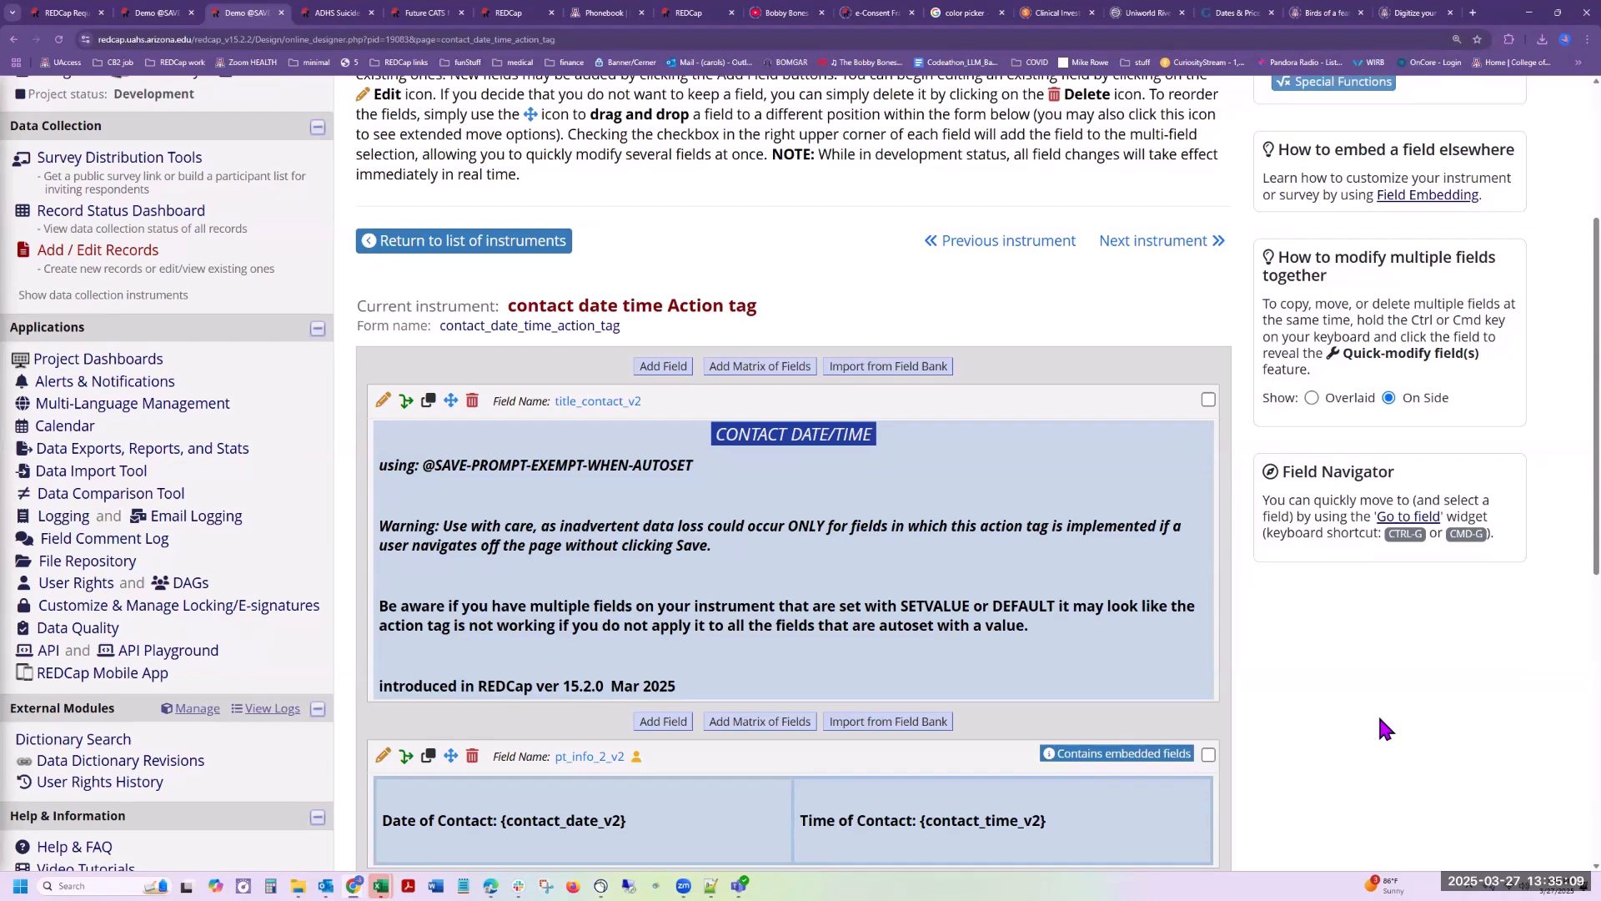
pyautogui.scroll(-2, 1381, 719)
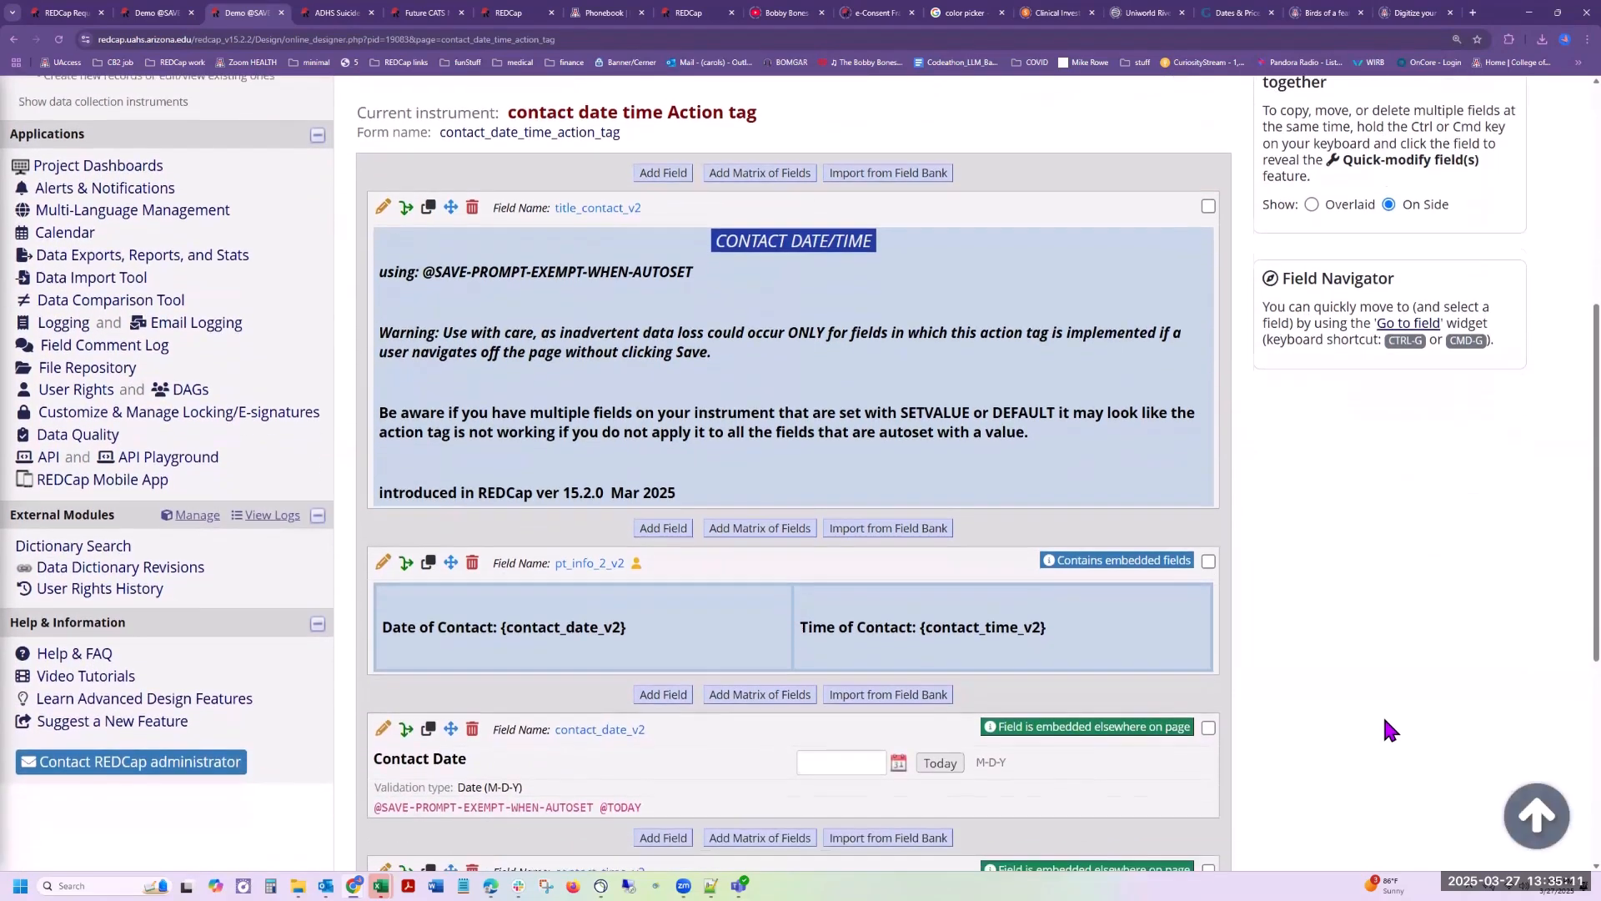
pyautogui.scroll(-3, 1384, 721)
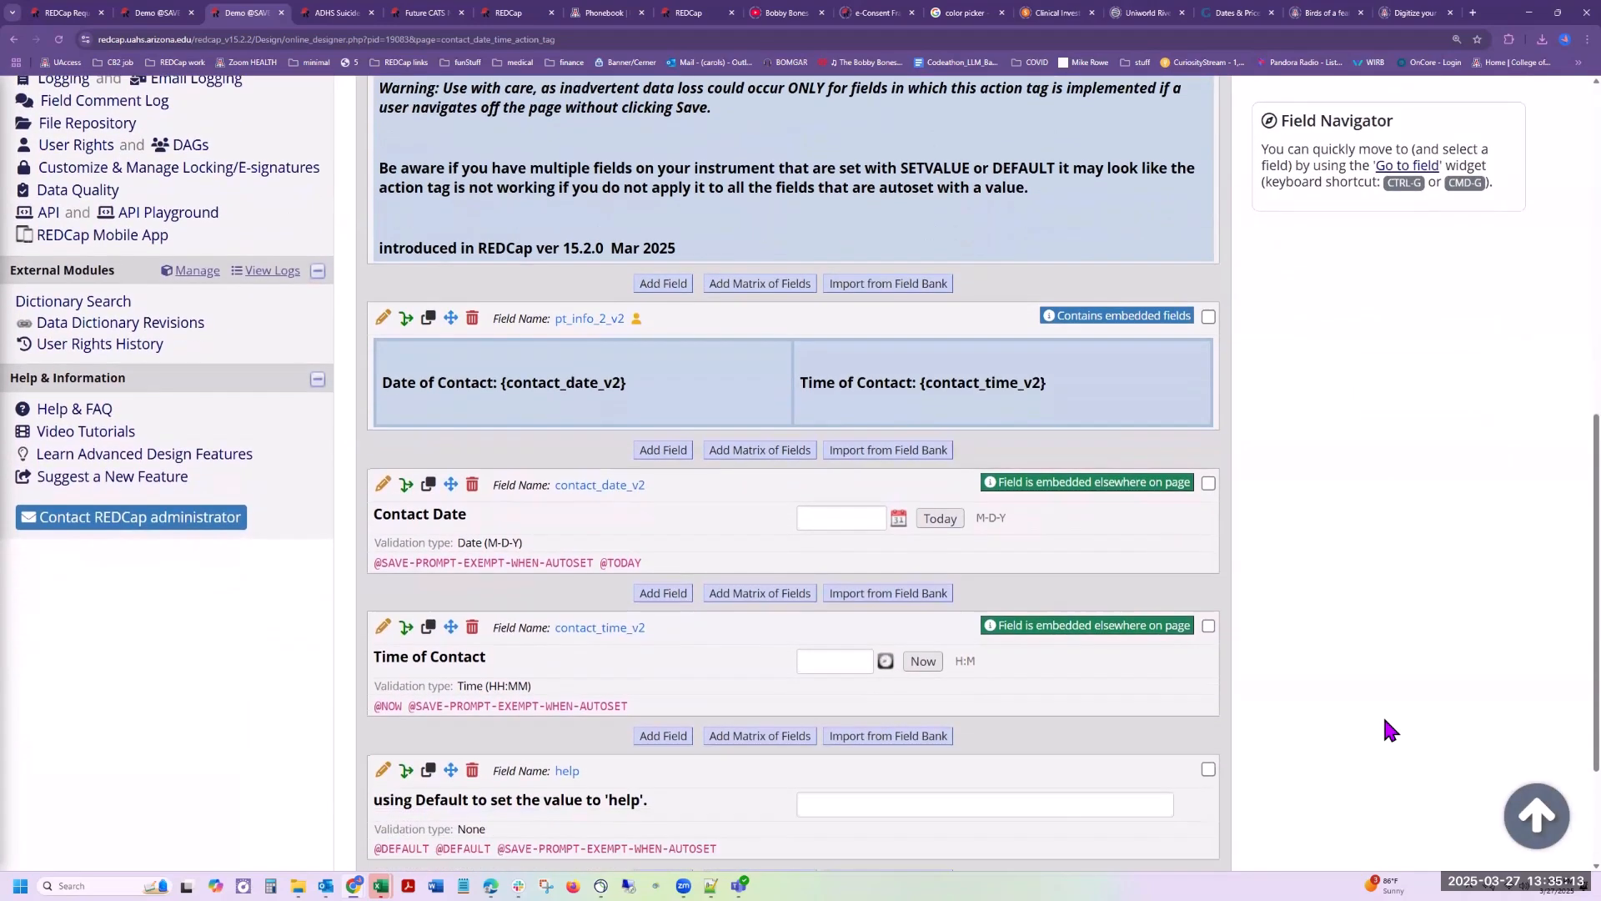
pyautogui.scroll(-2, 1382, 714)
pyautogui.scroll(2, 1383, 714)
pyautogui.scroll(3, 1384, 719)
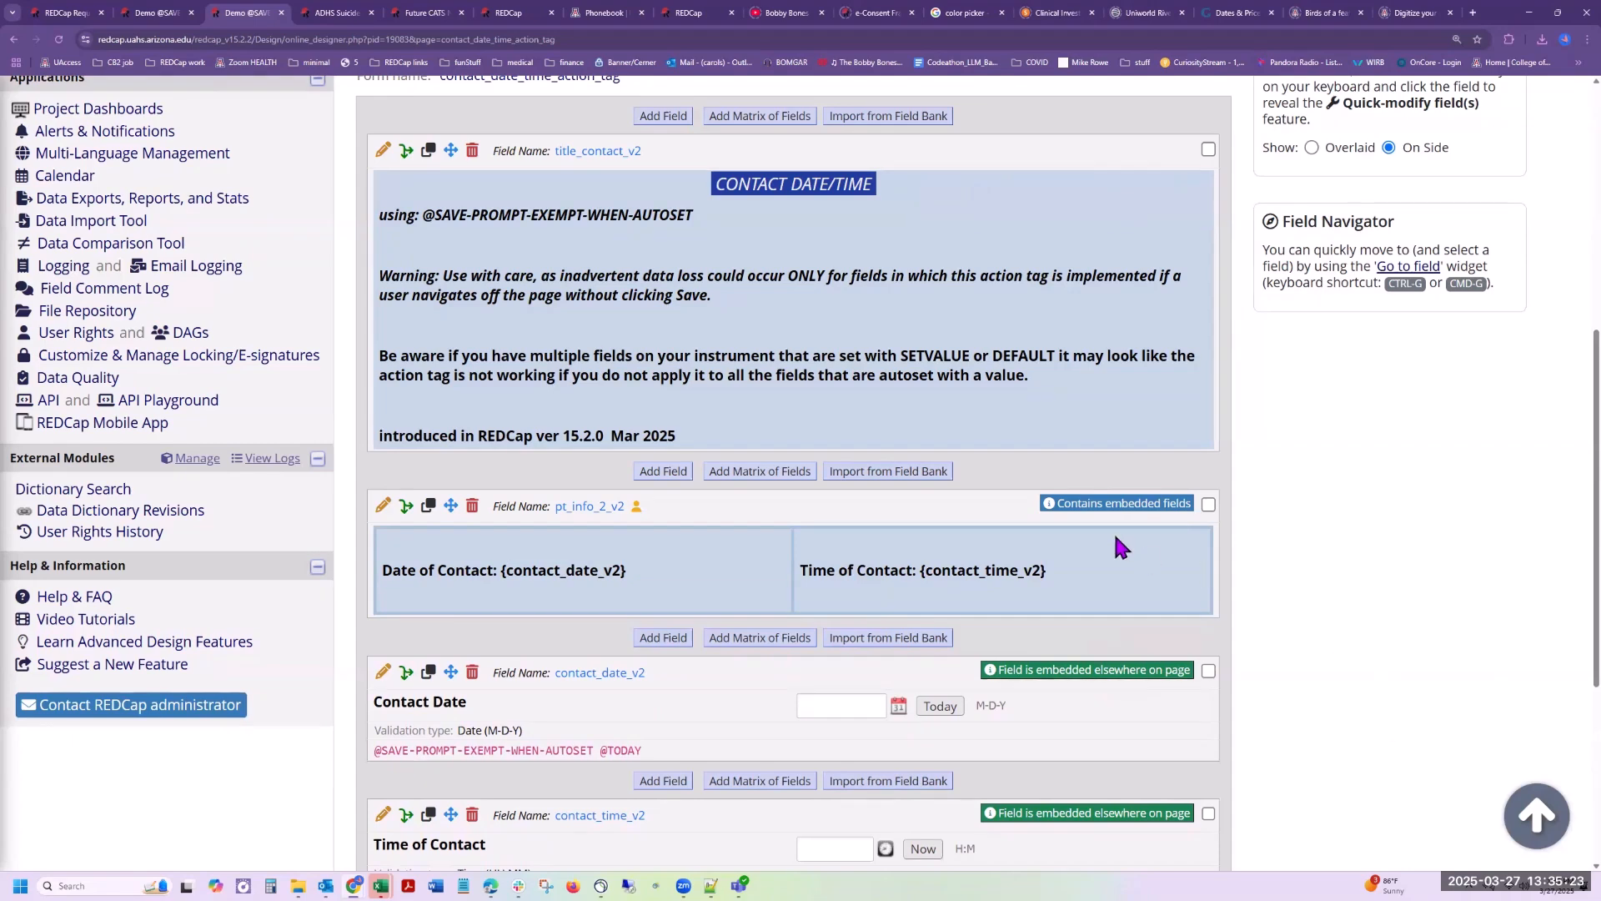
# Step: Open the Action Tags reference from the advanced design features help and filter the tags by "promp"
pyautogui.click(133, 642)
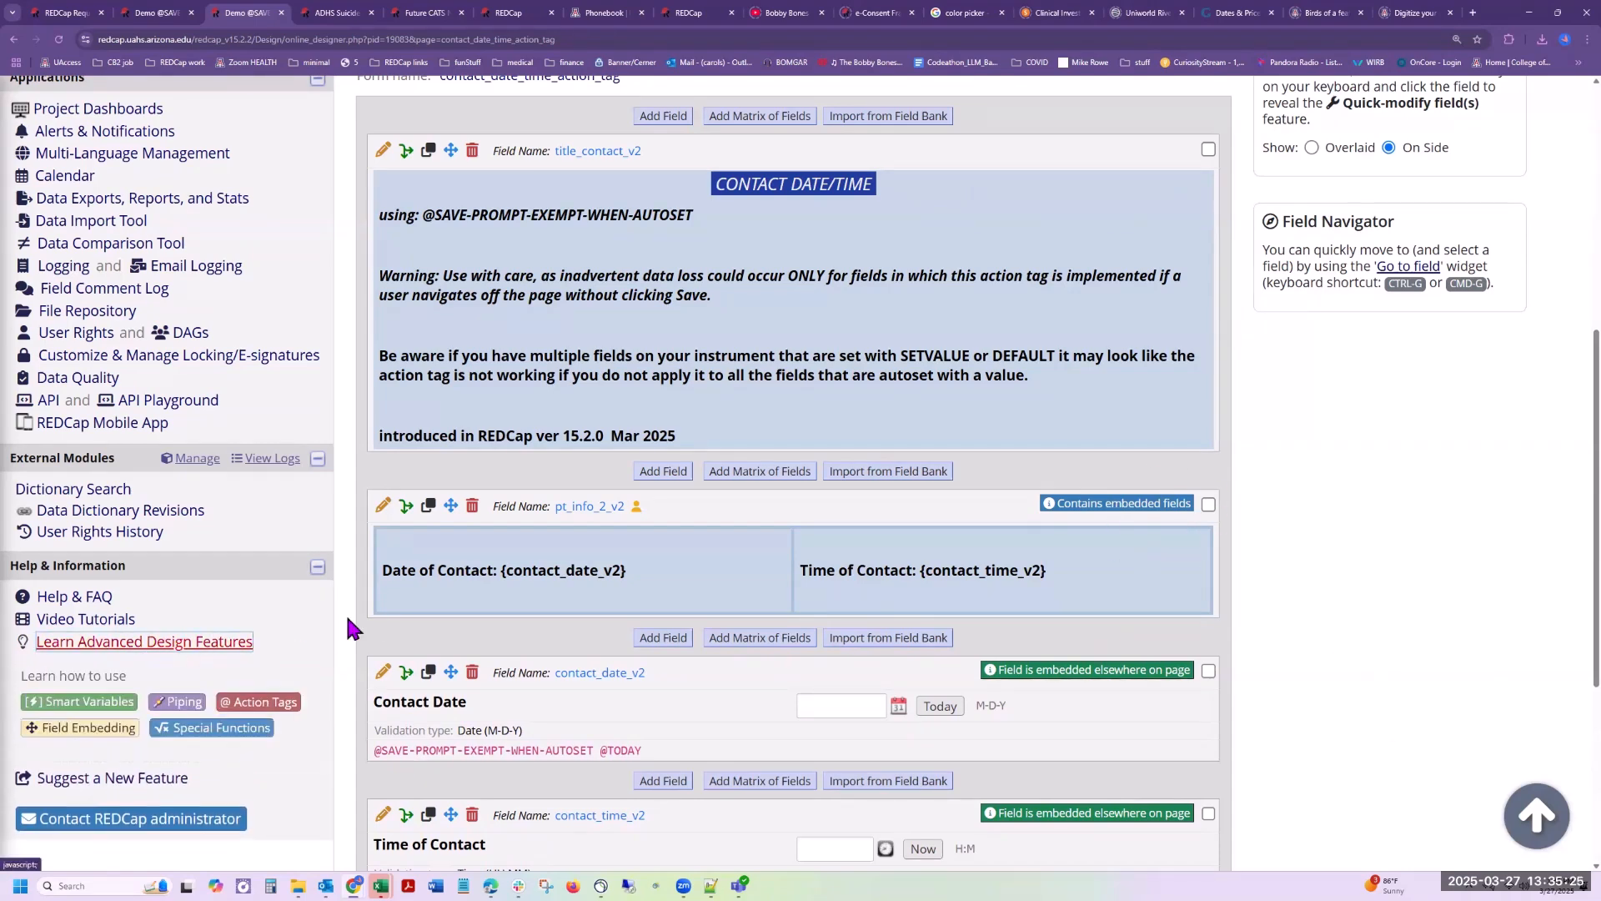
pyautogui.click(259, 701)
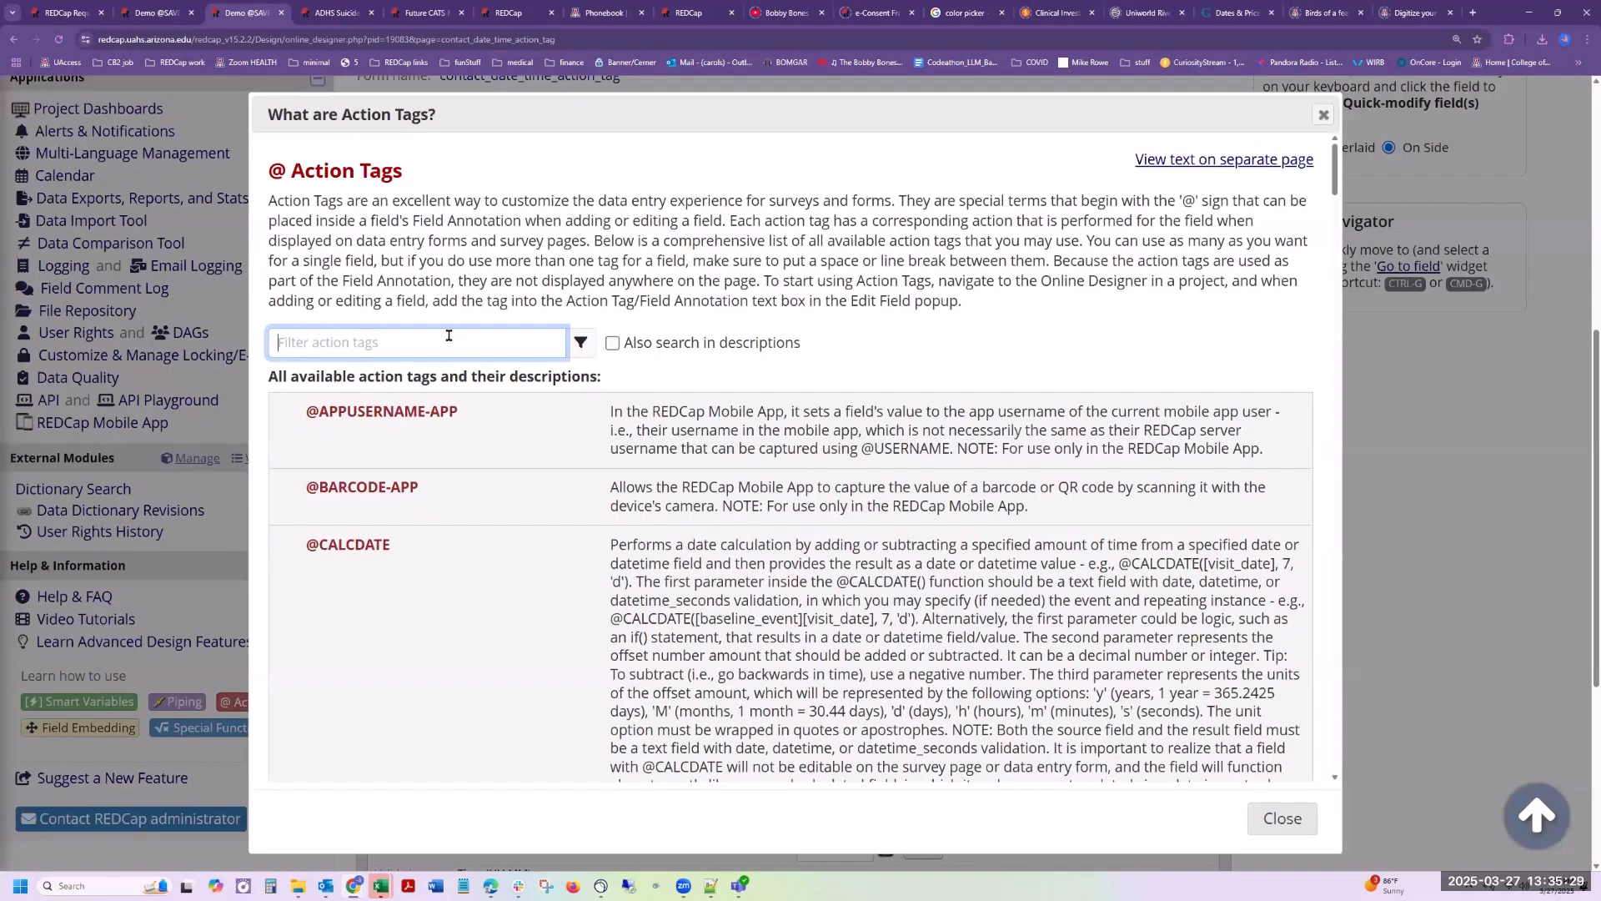
pyautogui.write('promp')
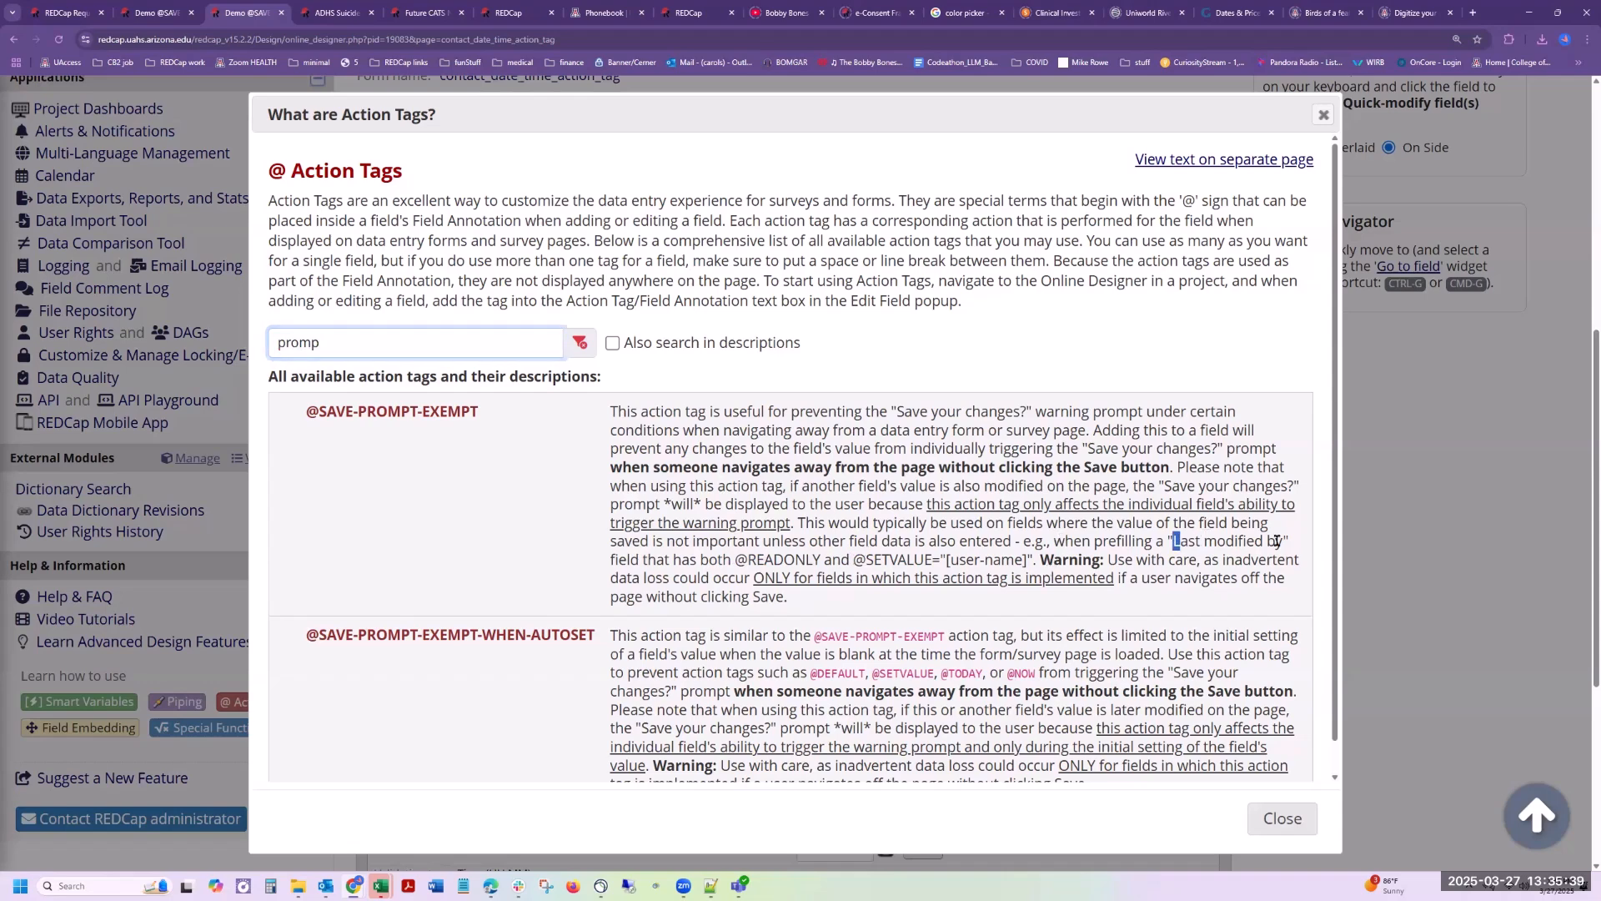
pyautogui.moveTo(1174, 540); pyautogui.dragTo(1281, 541)
pyautogui.moveTo(853, 559); pyautogui.dragTo(1028, 558)
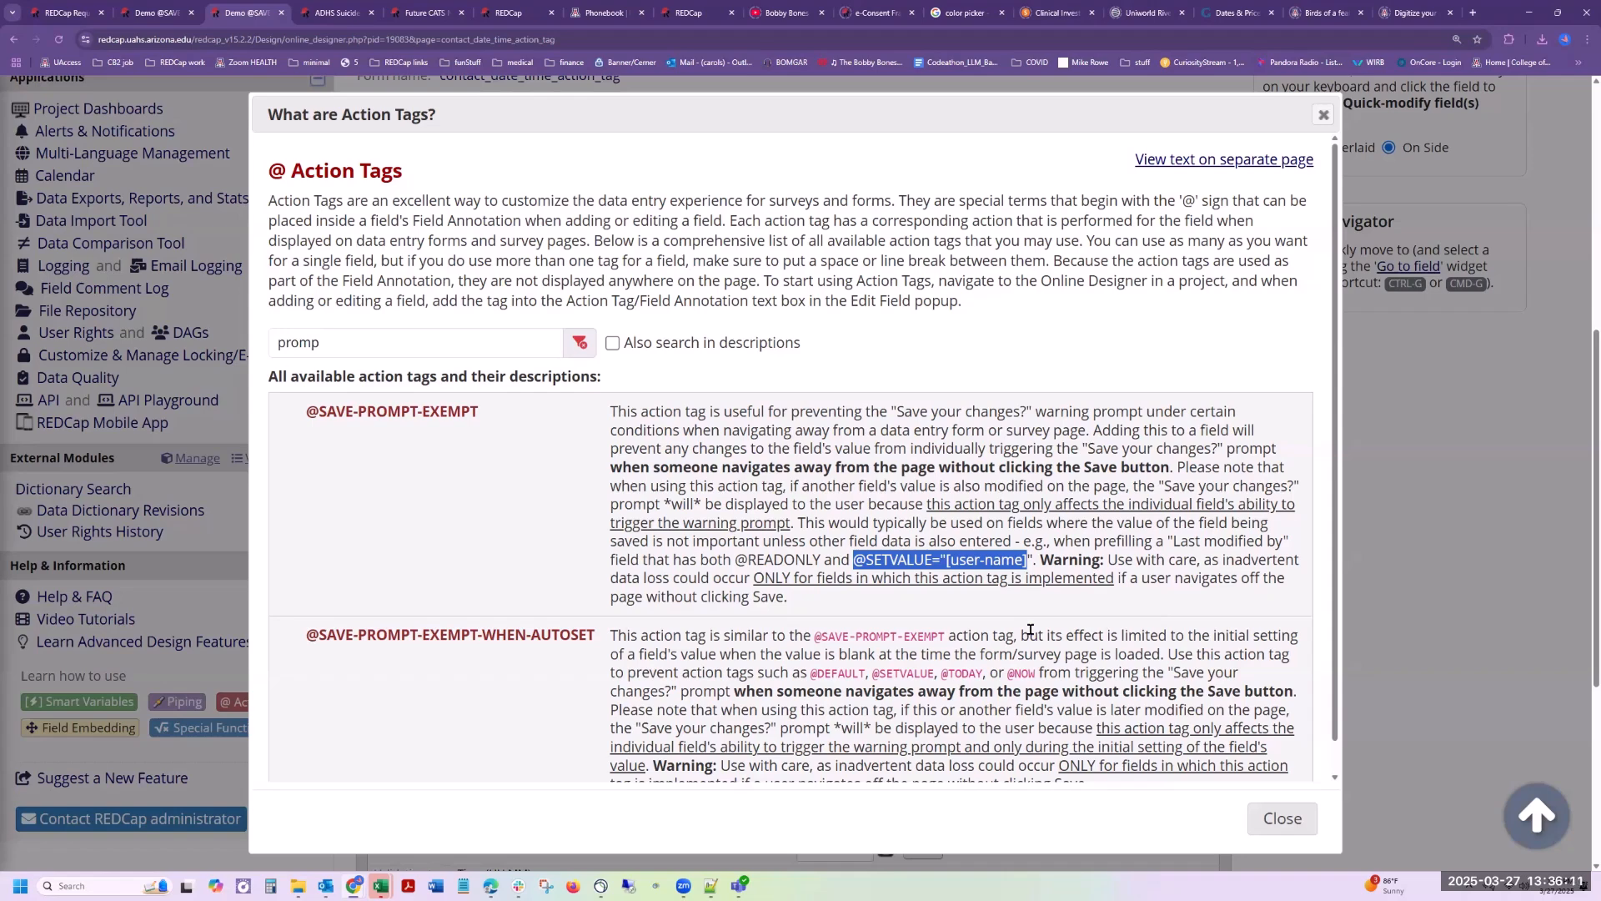
pyautogui.scroll(-1, 1030, 630)
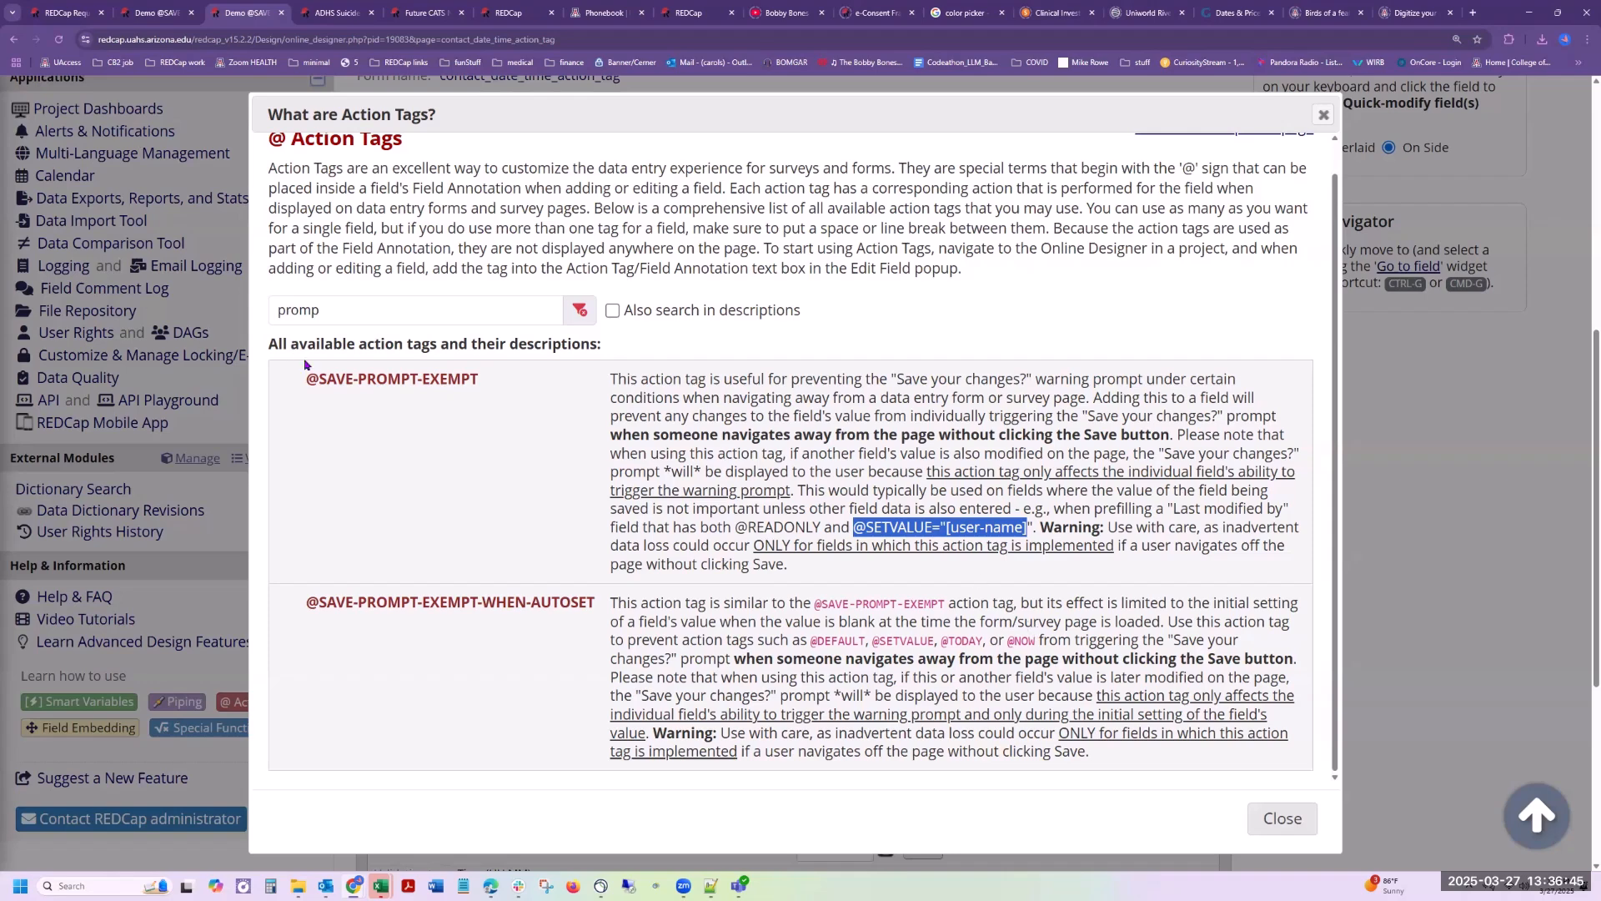
pyautogui.moveTo(307, 377); pyautogui.dragTo(498, 389)
pyautogui.moveTo(315, 602); pyautogui.dragTo(594, 602)
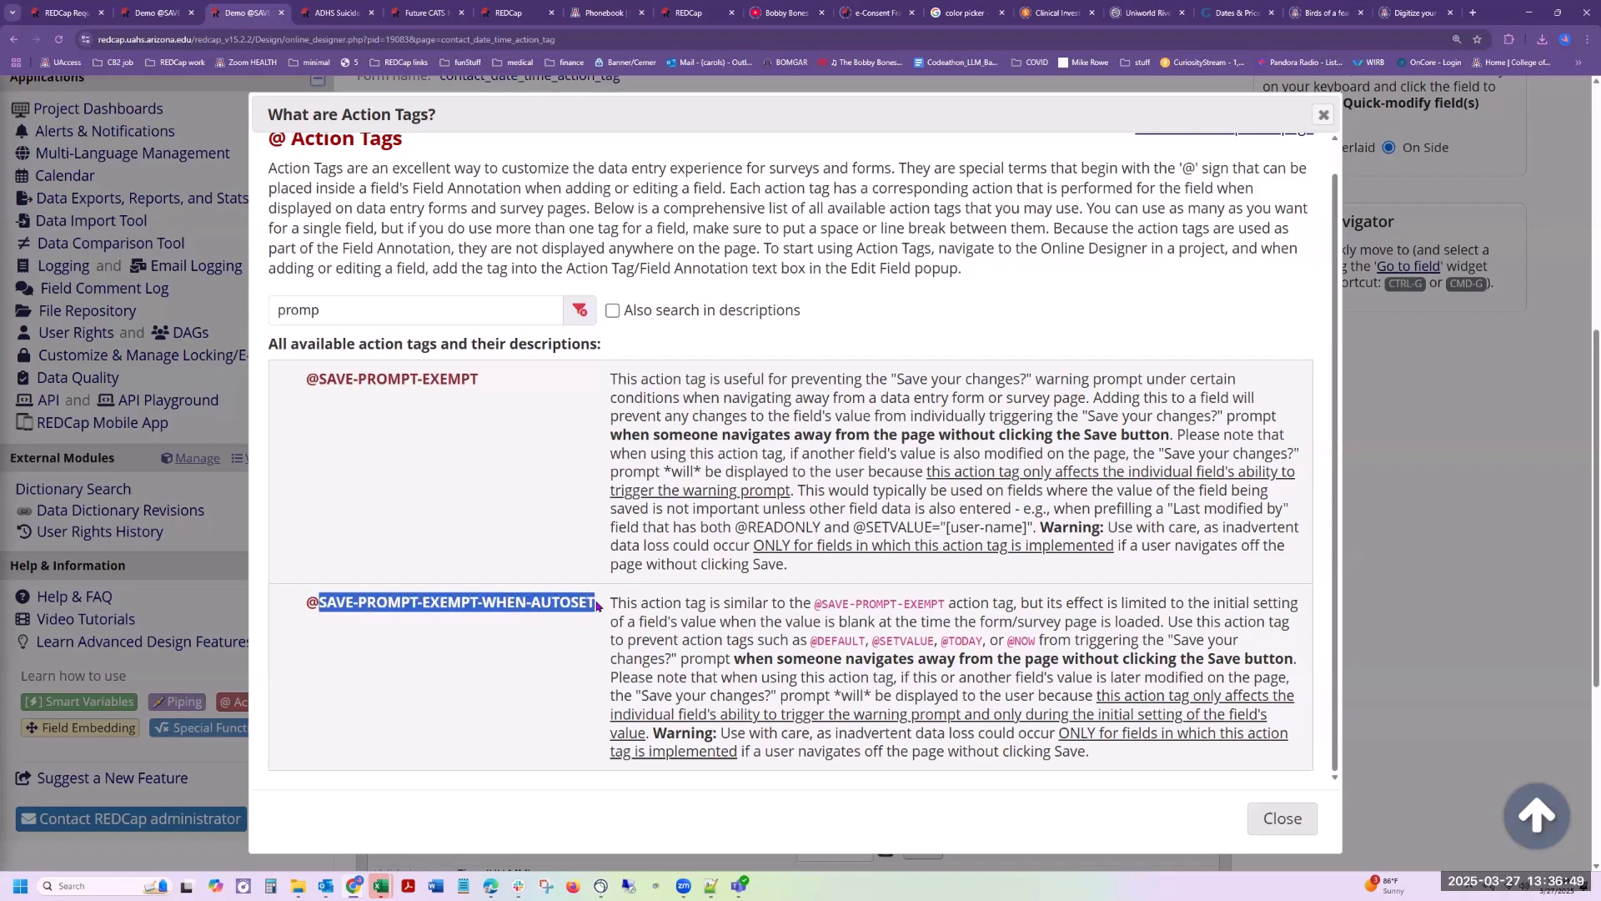
pyautogui.click(548, 500)
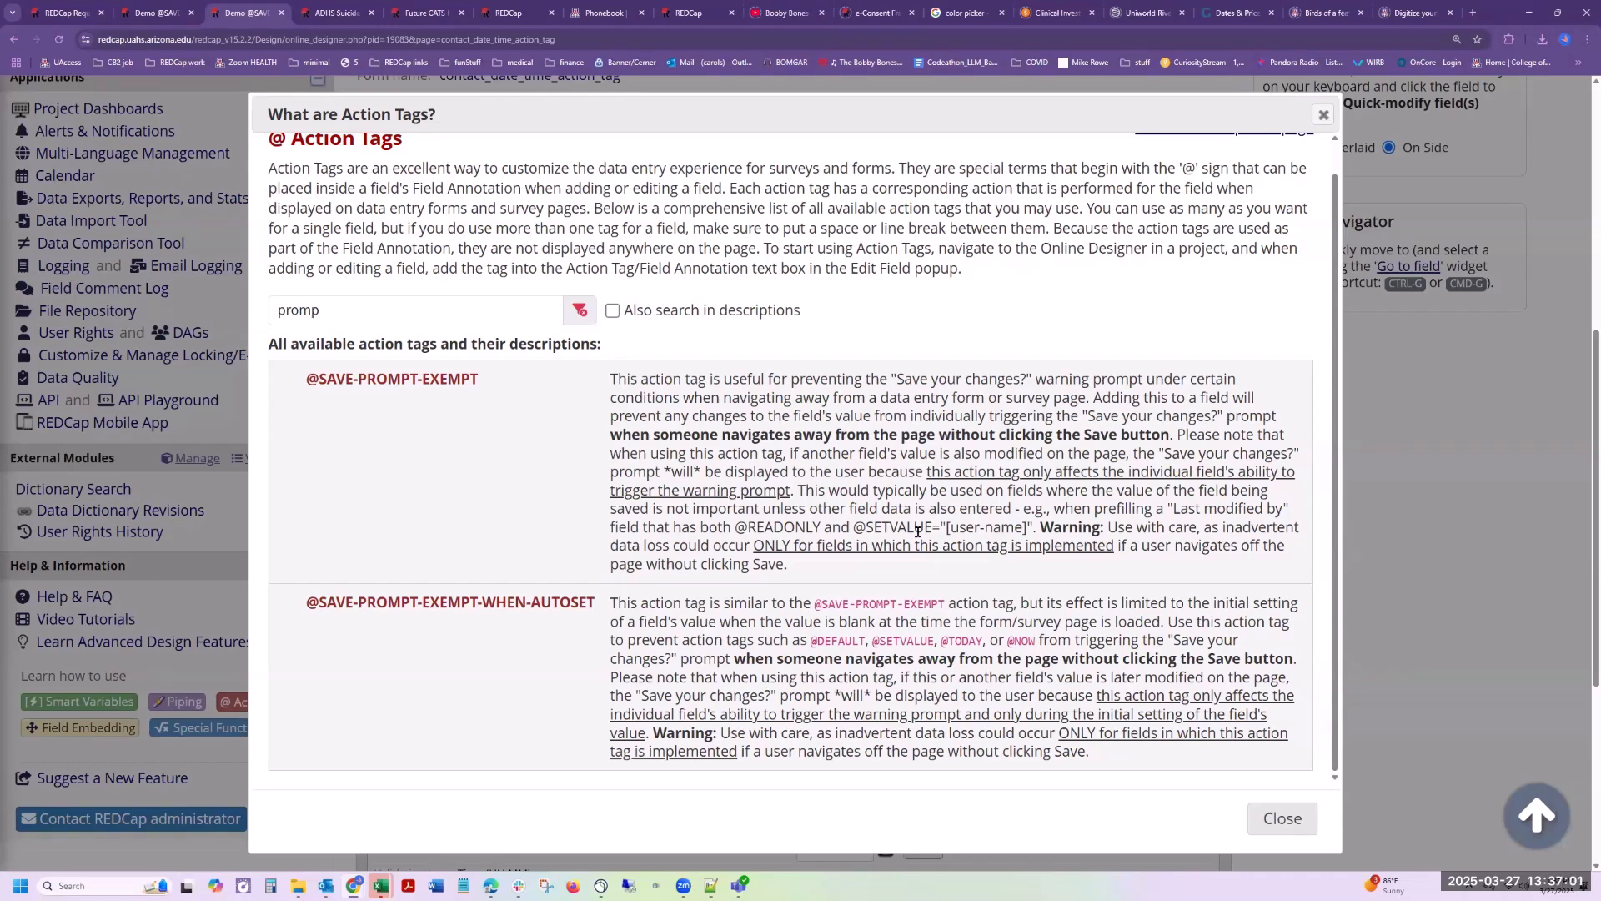
pyautogui.moveTo(853, 528); pyautogui.dragTo(1014, 523)
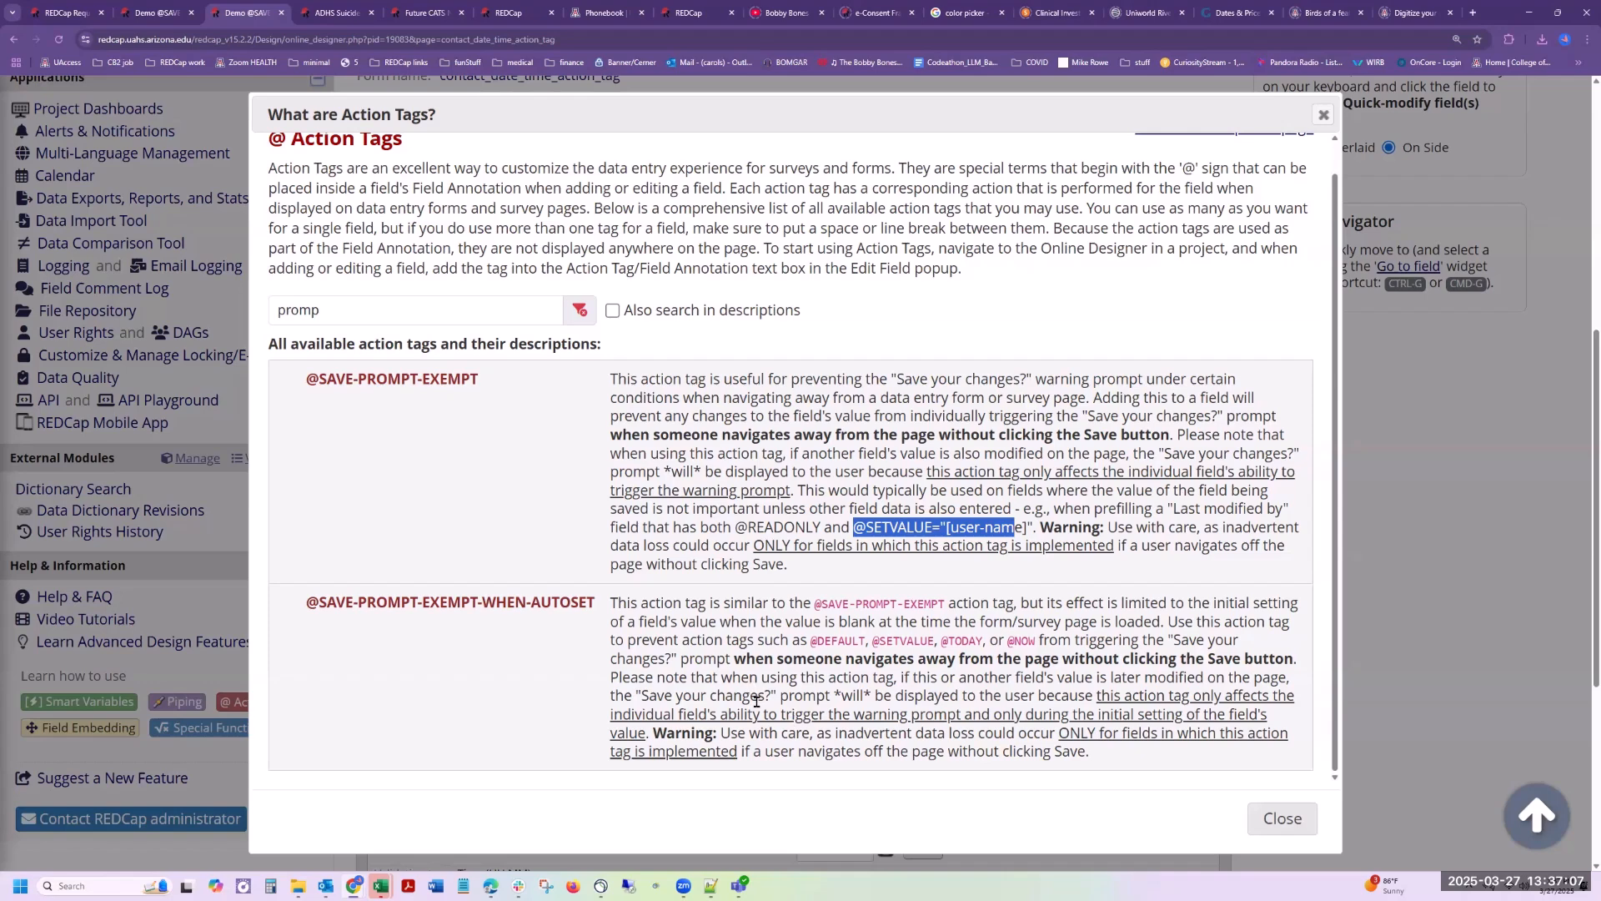
pyautogui.click(1150, 765)
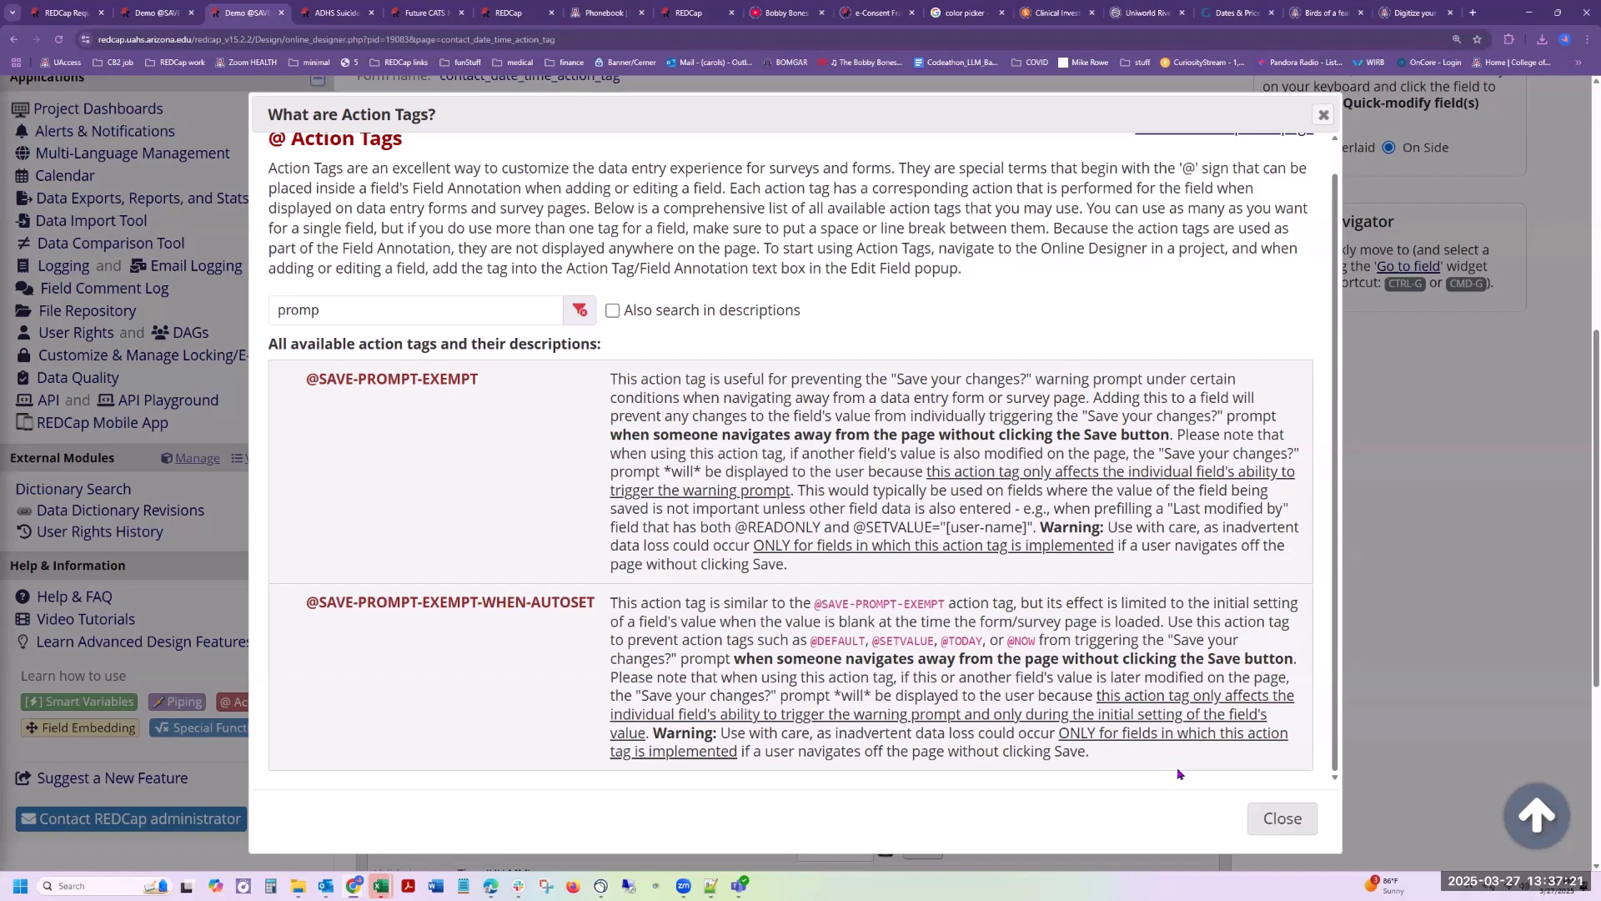
pyautogui.click(1296, 829)
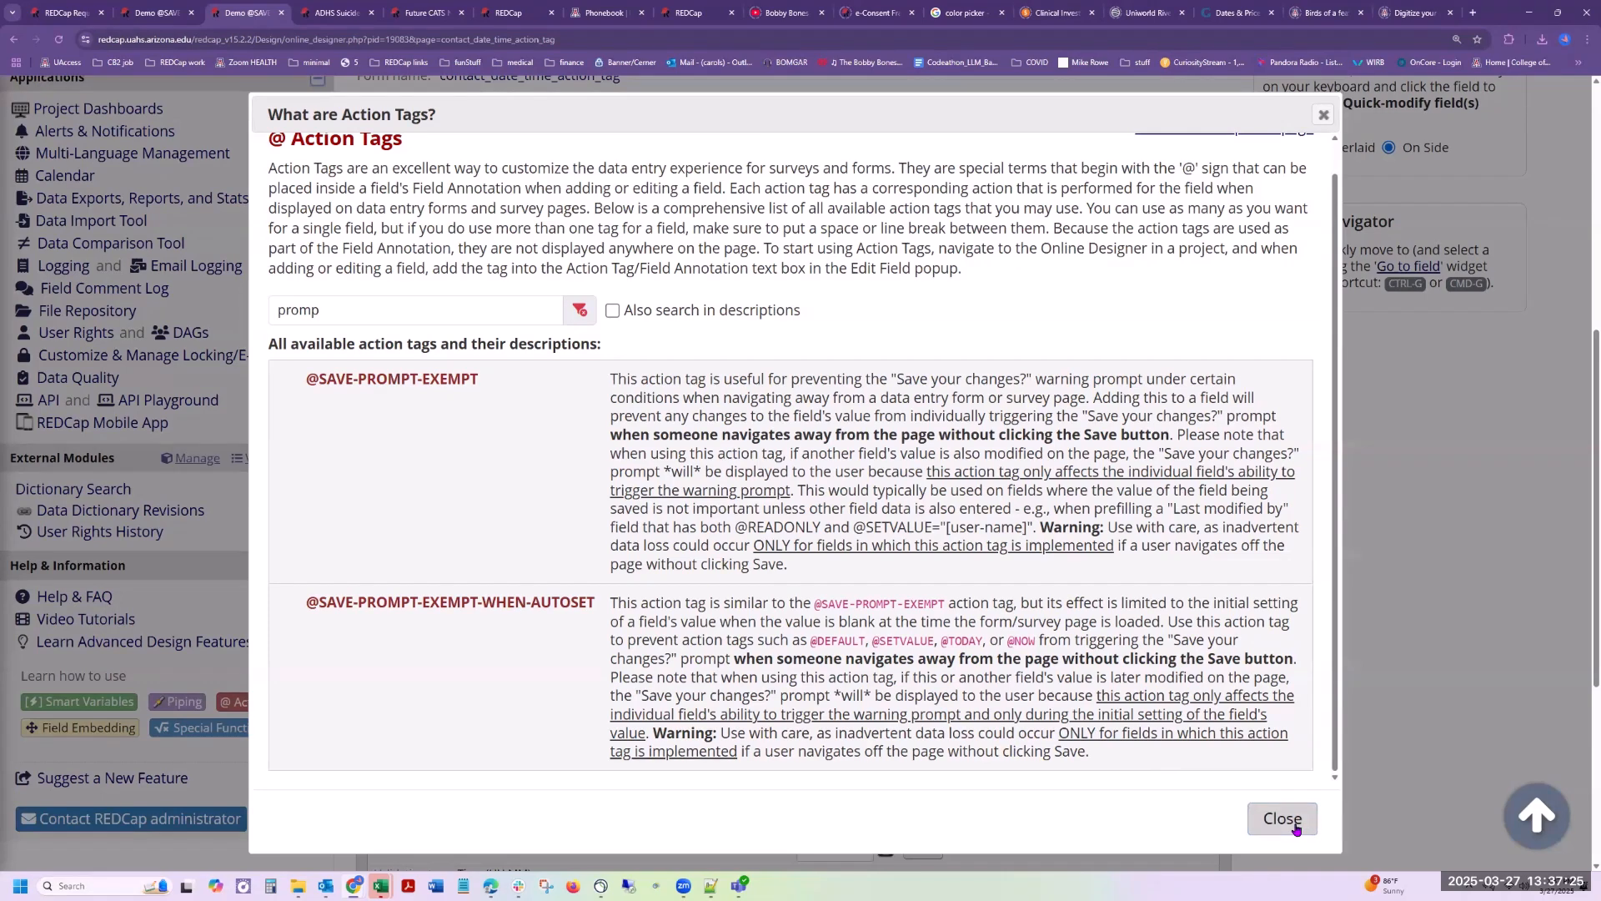
pyautogui.click(1296, 830)
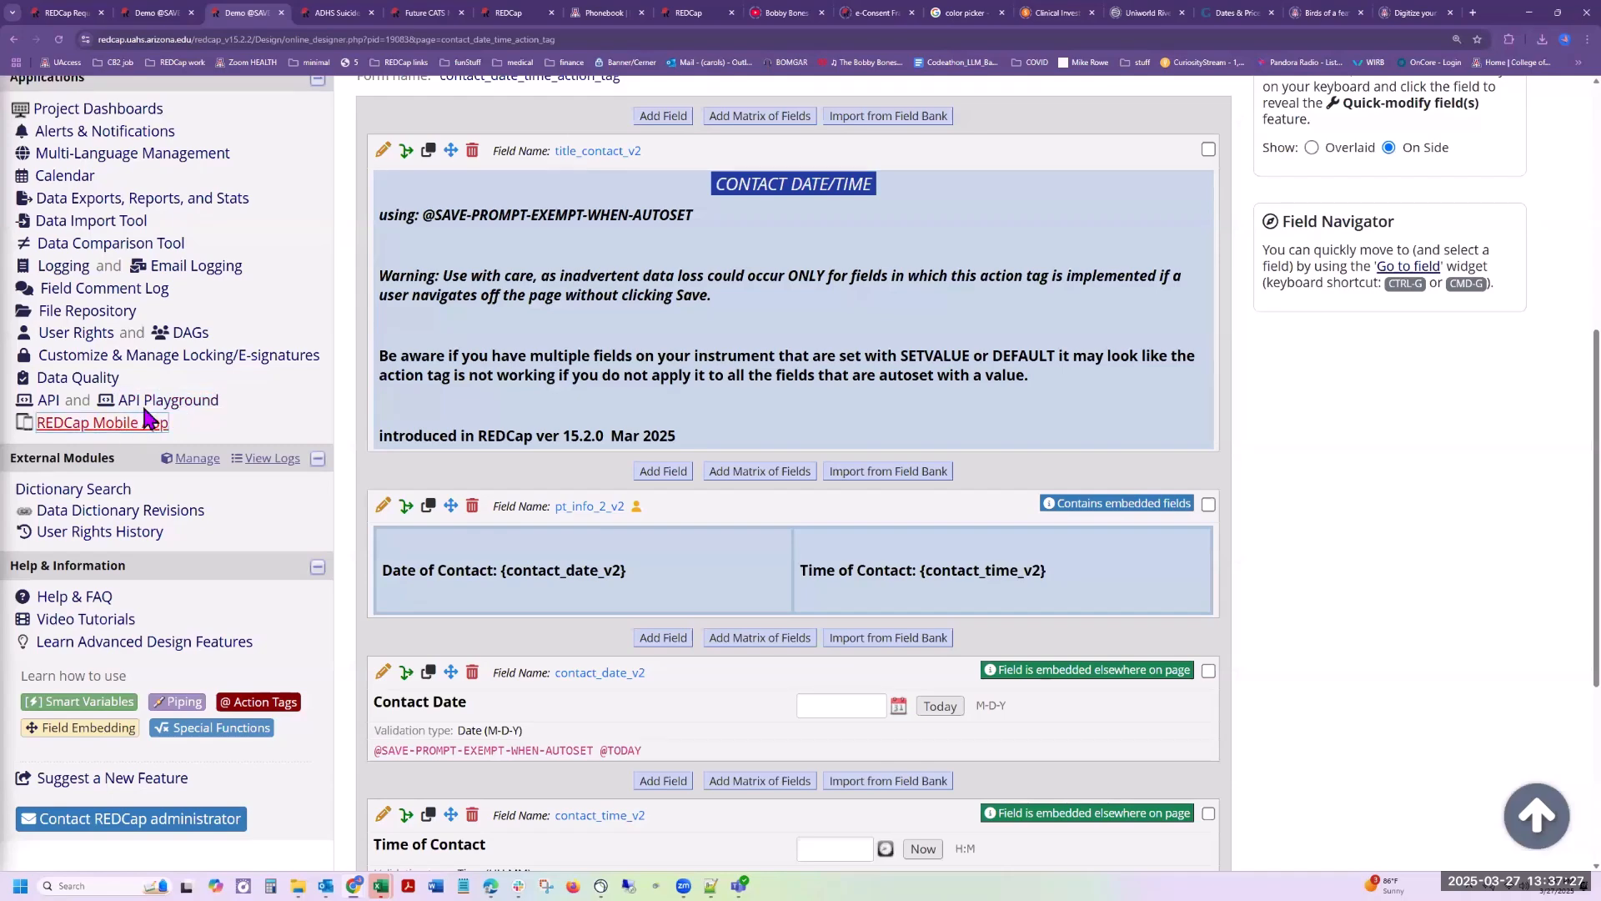
# Step: View the Record Status Dashboard to check the order of the instruments for all records
pyautogui.scroll(4, 92, 329)
pyautogui.click(108, 275)
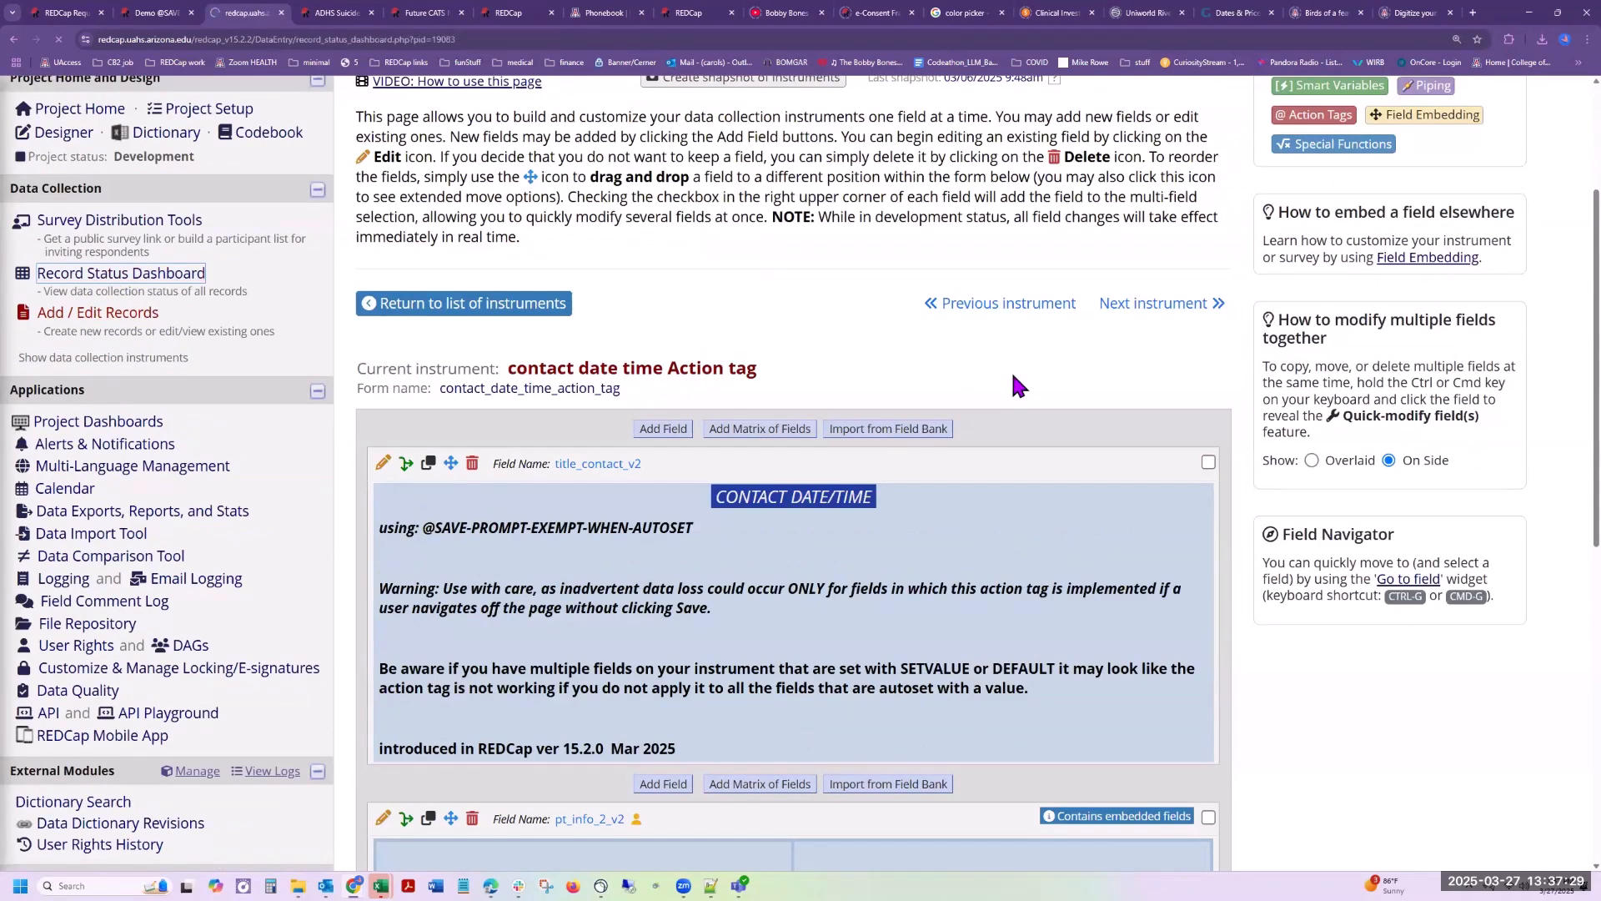
pyautogui.scroll(-2, 759, 739)
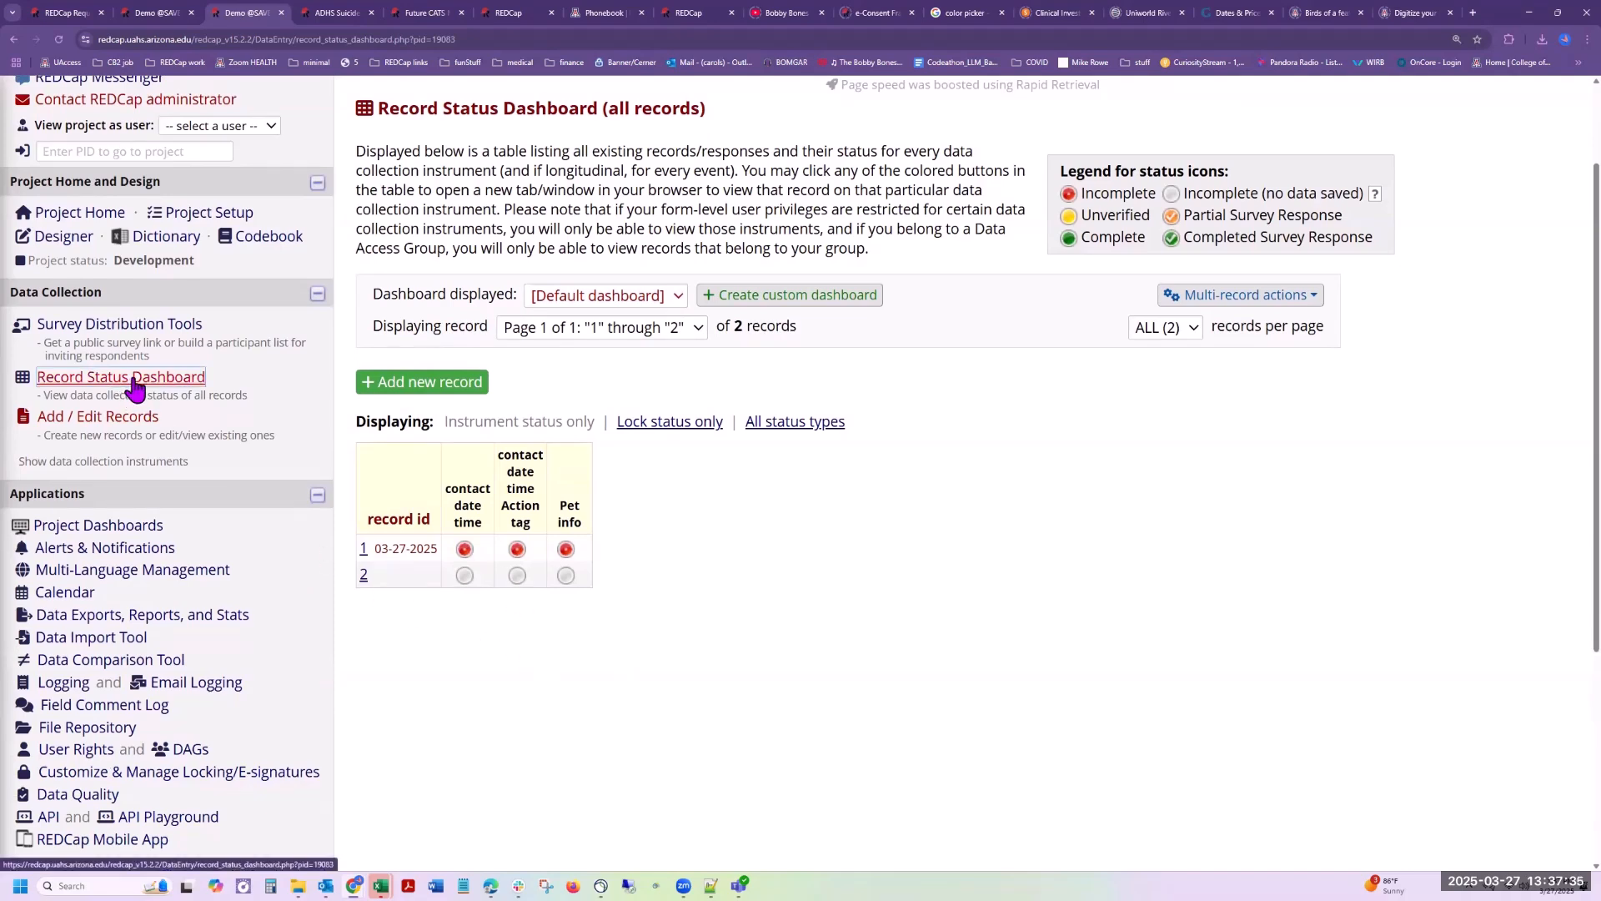
# Step: In the Online Designer, move the contact date time Action tag instrument to the start of the instrument list
pyautogui.click(108, 423)
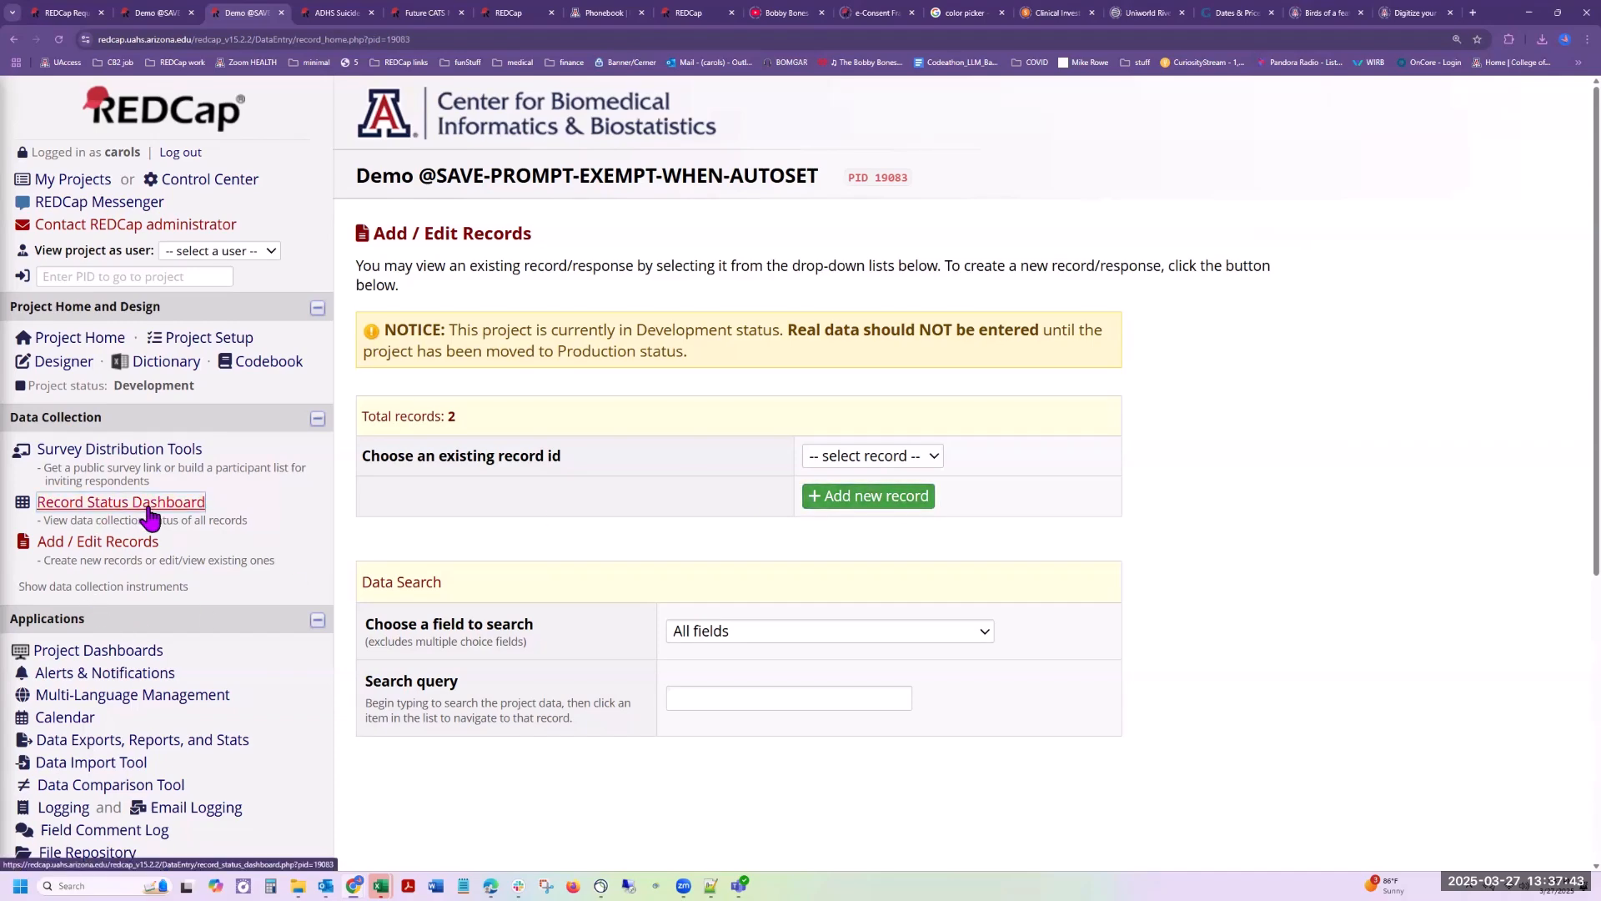
pyautogui.click(65, 361)
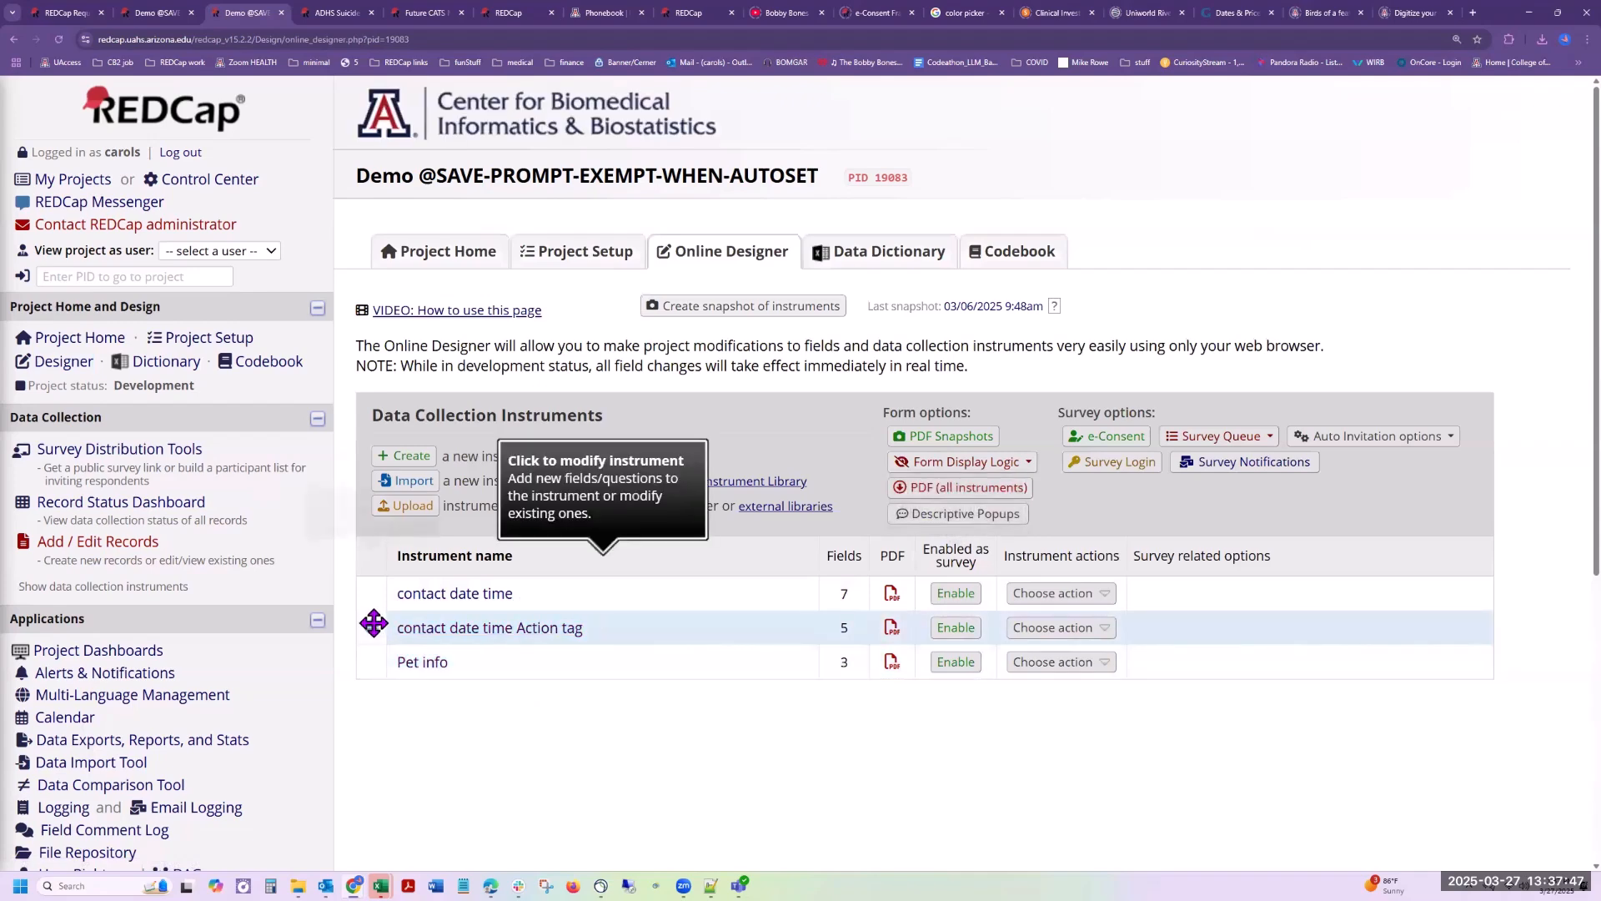
pyautogui.moveTo(372, 627); pyautogui.dragTo(570, 584)
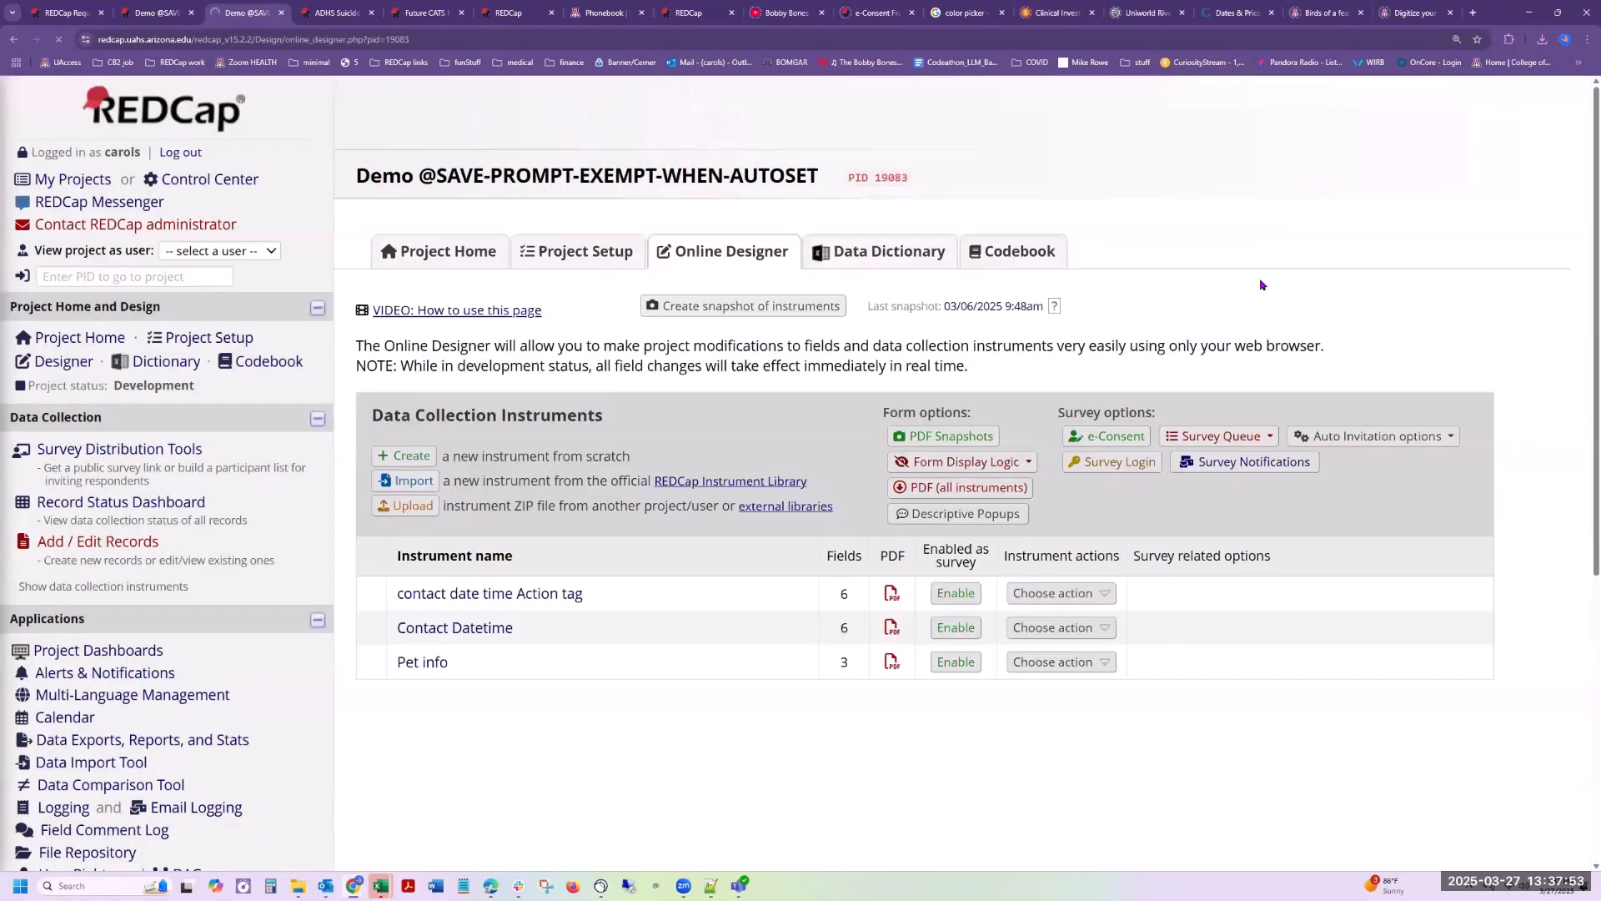
# Step: Check the reordered instruments on the Record Status Dashboard, and dismiss the notice about enabling surveys
pyautogui.click(109, 508)
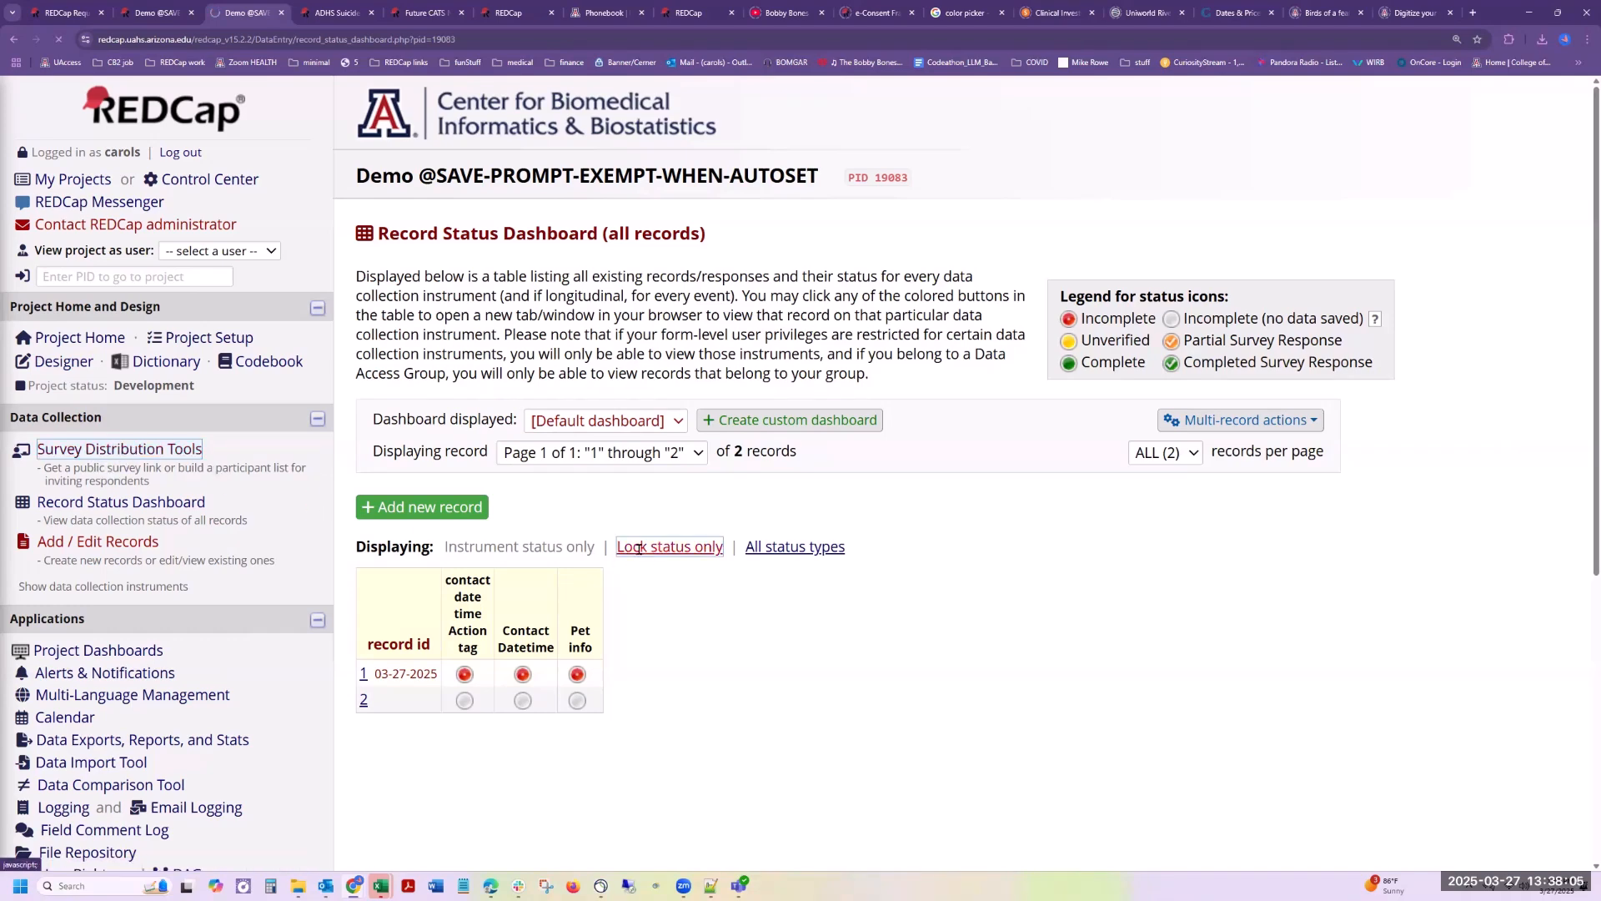
pyautogui.click(96, 506)
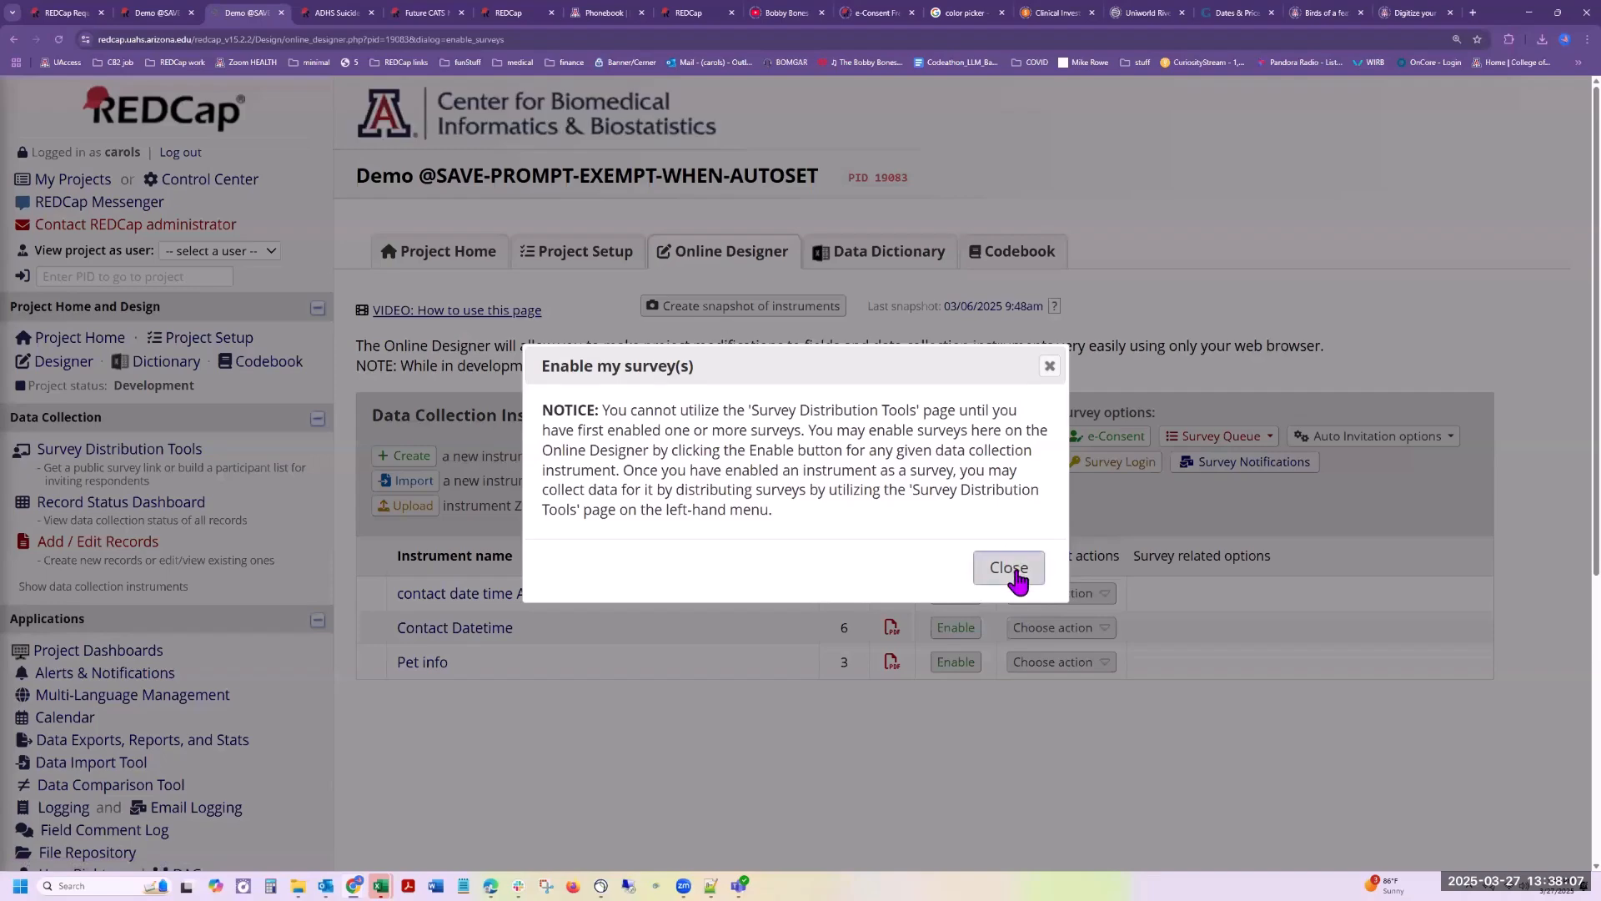
pyautogui.click(1011, 569)
# Step: Start new record 3, open its contact date time Action tag form, and leave for the Record Status Dashboard without saving
pyautogui.click(109, 545)
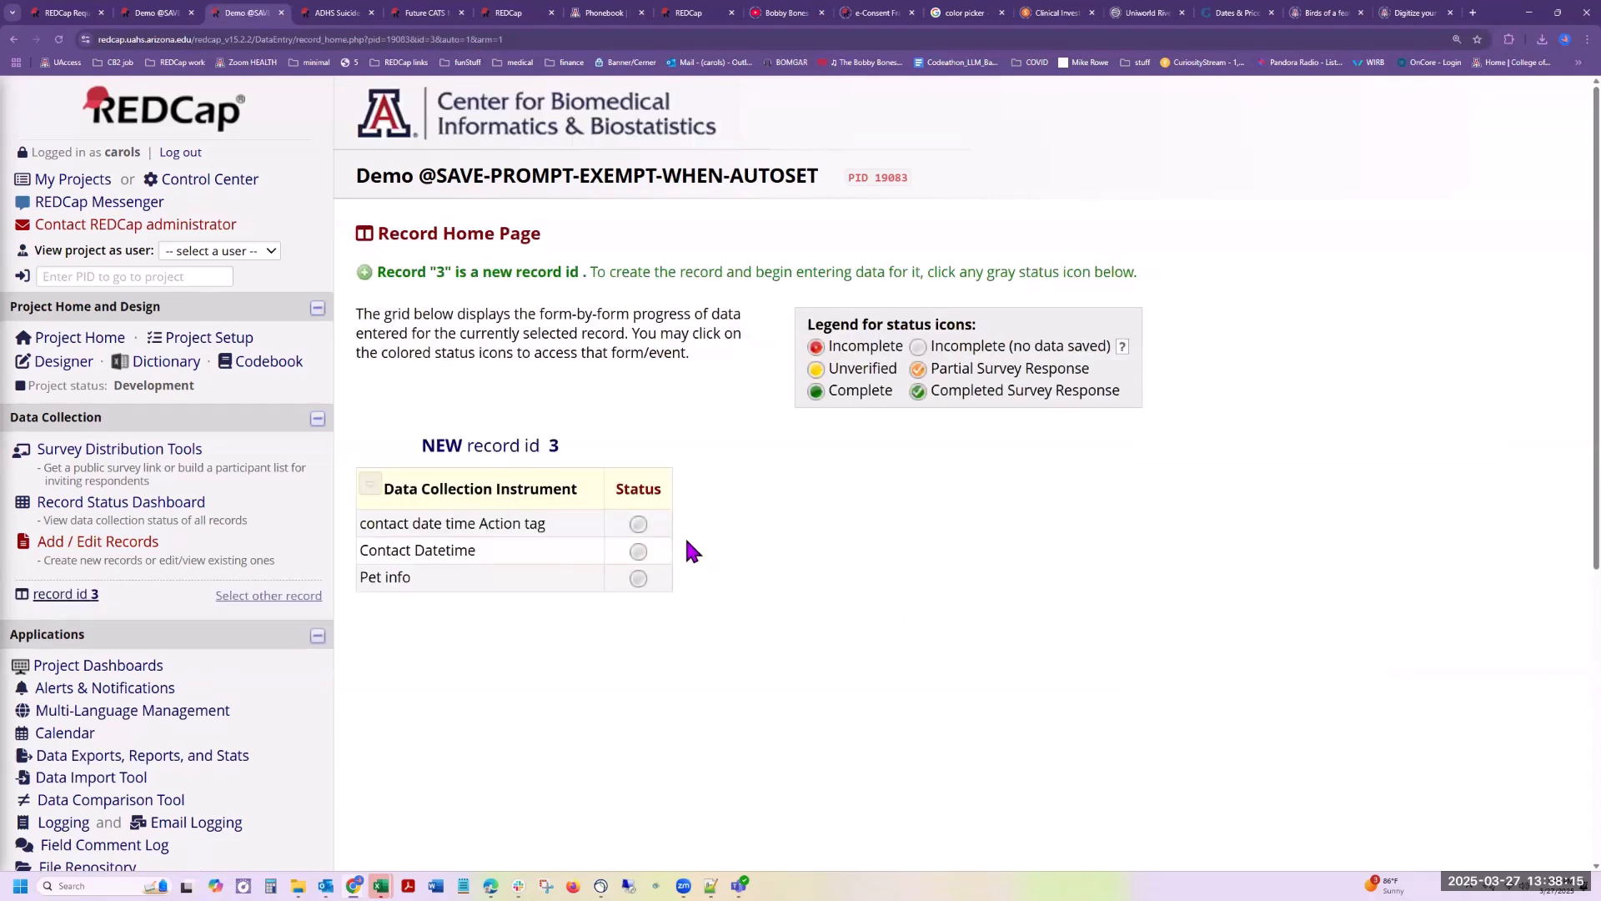
pyautogui.click(638, 524)
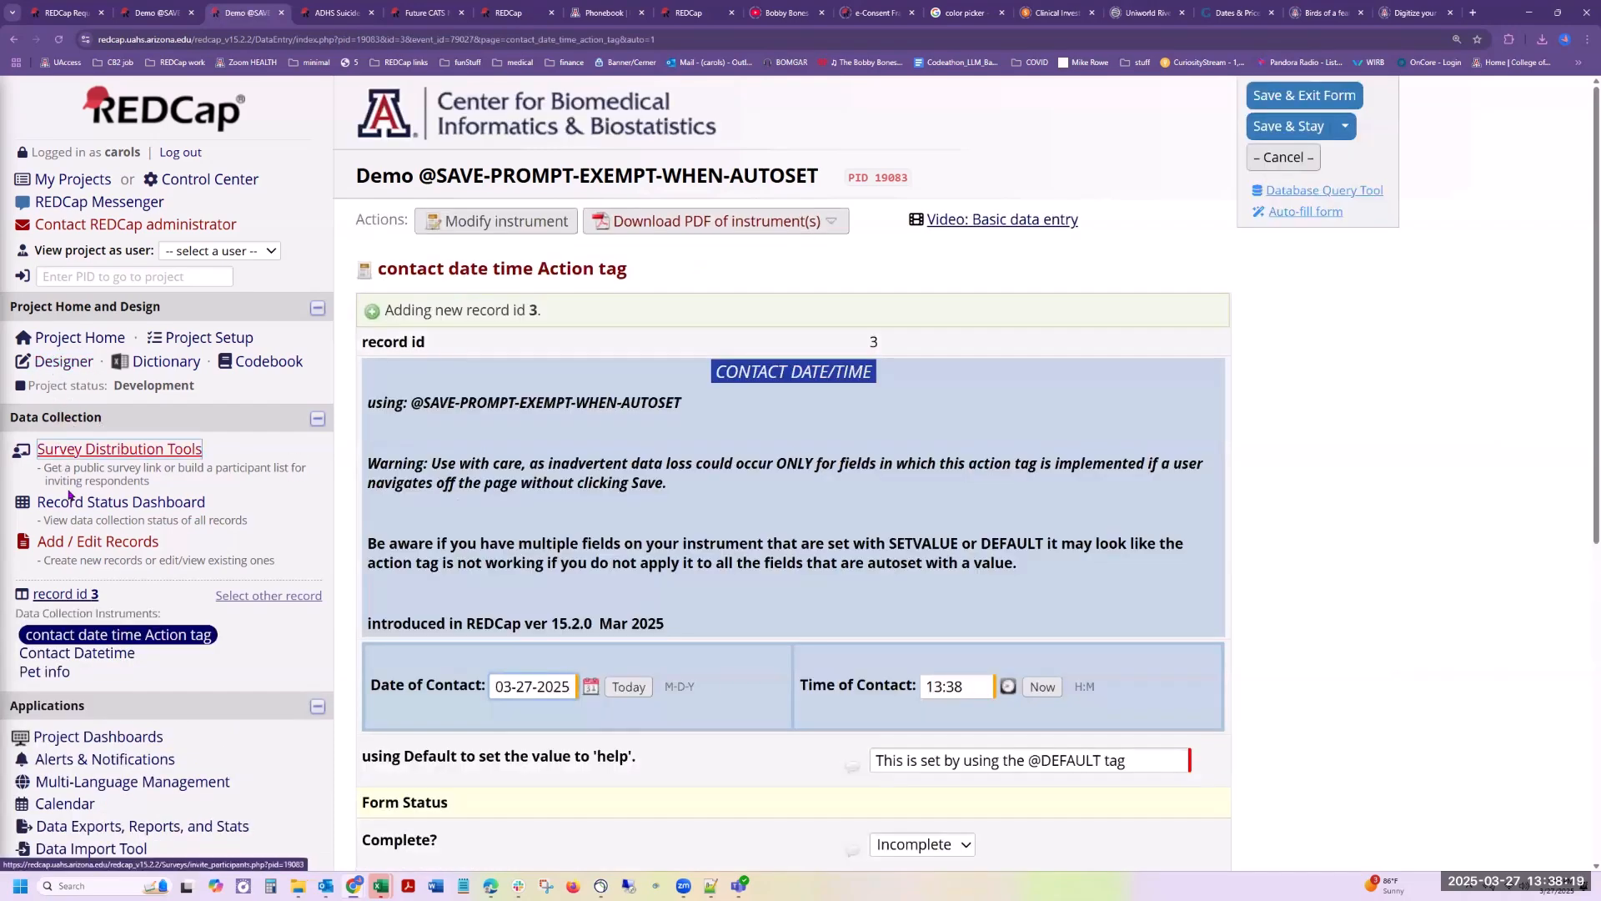
pyautogui.click(83, 513)
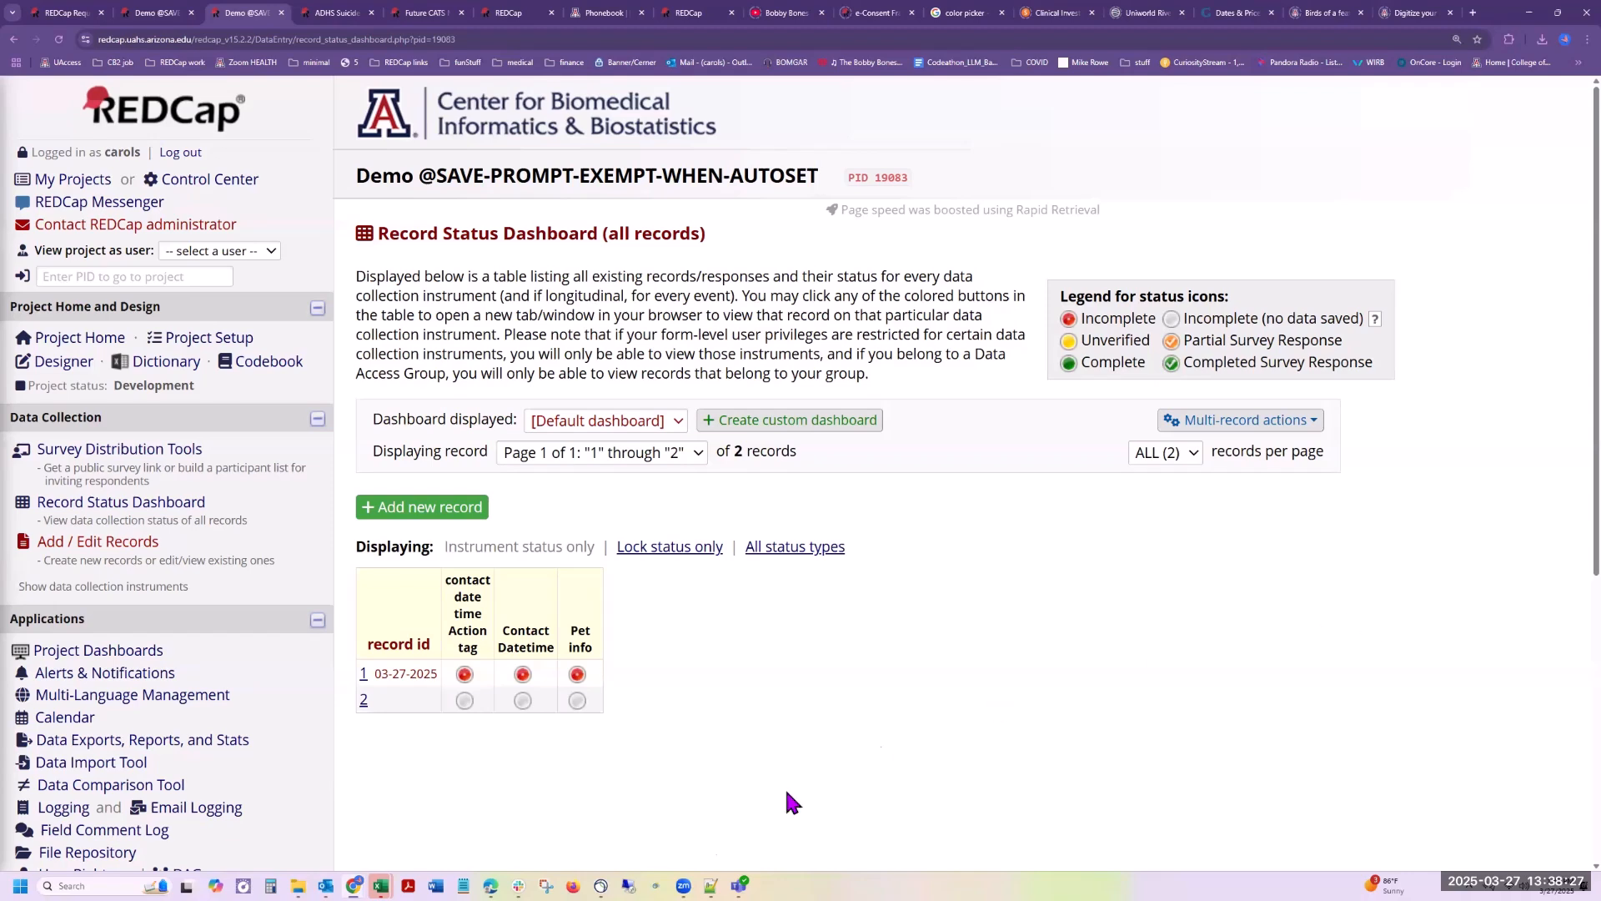
# Step: Add a new record from the Record Status Dashboard and open its contact date time Action tag form
pyautogui.click(435, 517)
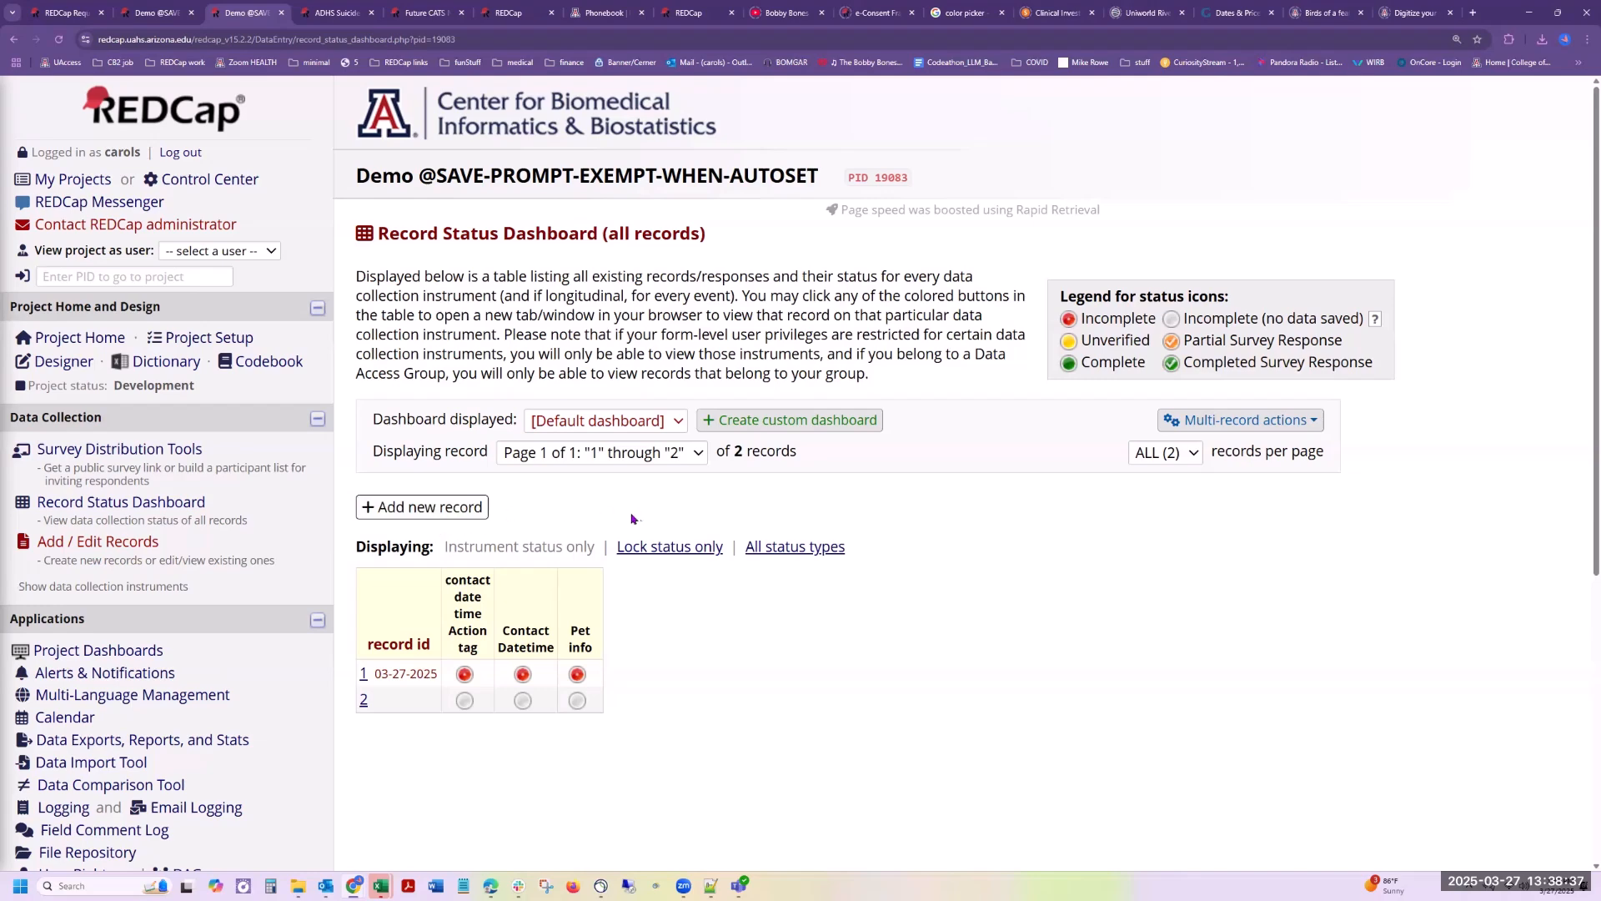
pyautogui.click(439, 508)
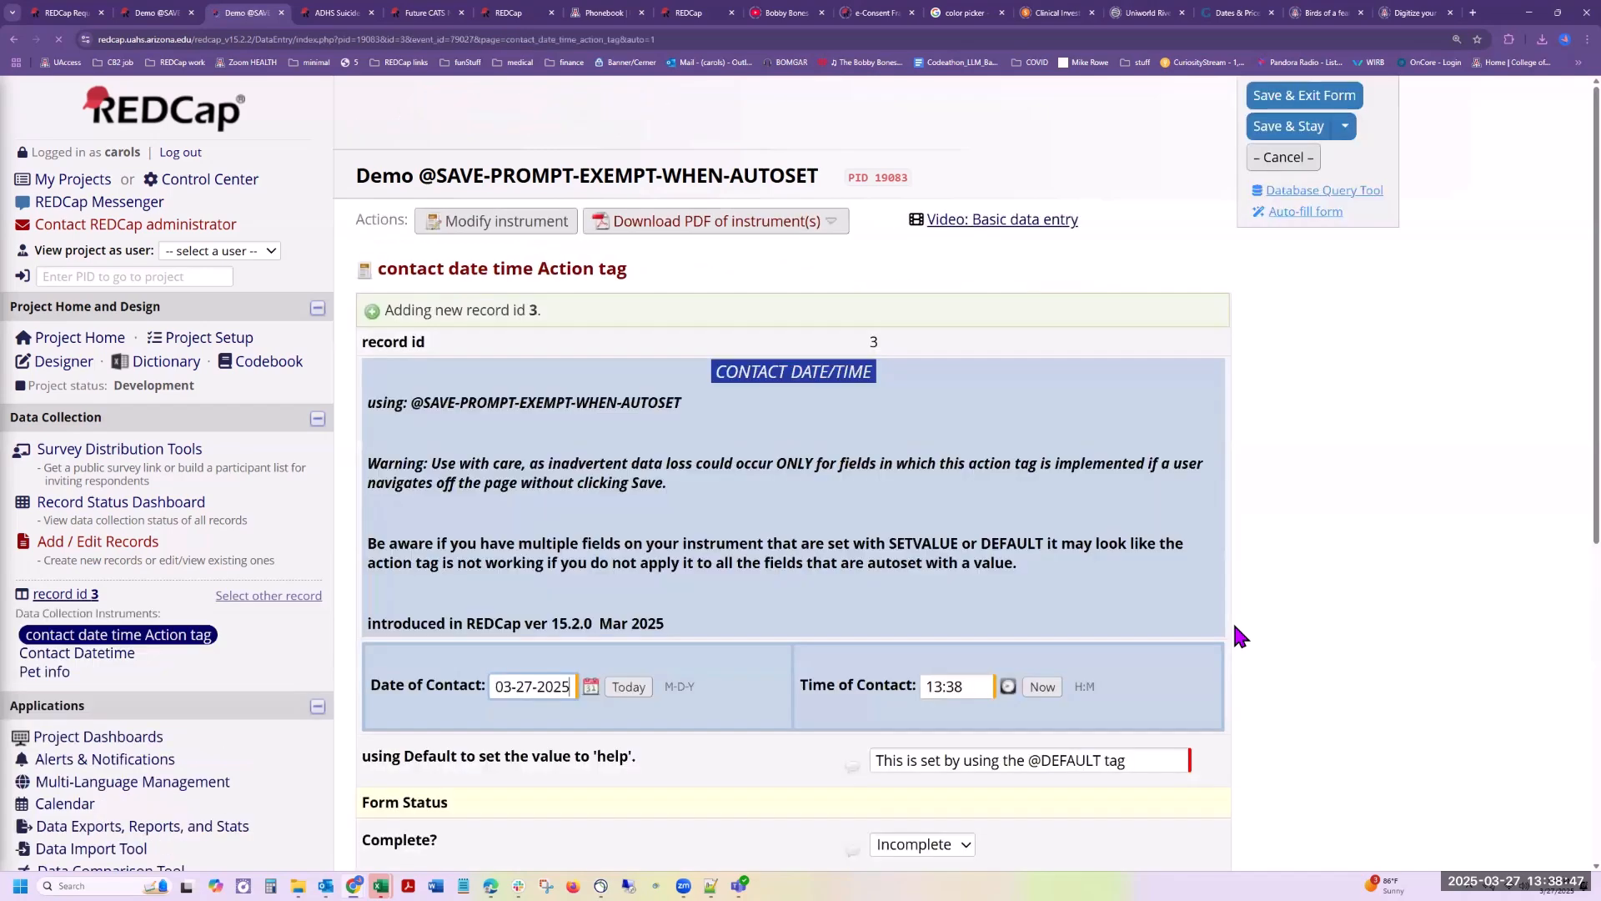
# Step: Open record 3's Contact Datetime form, which has no action tag, and leave it for the Pet info form without saving changes
pyautogui.scroll(-2, 1234, 634)
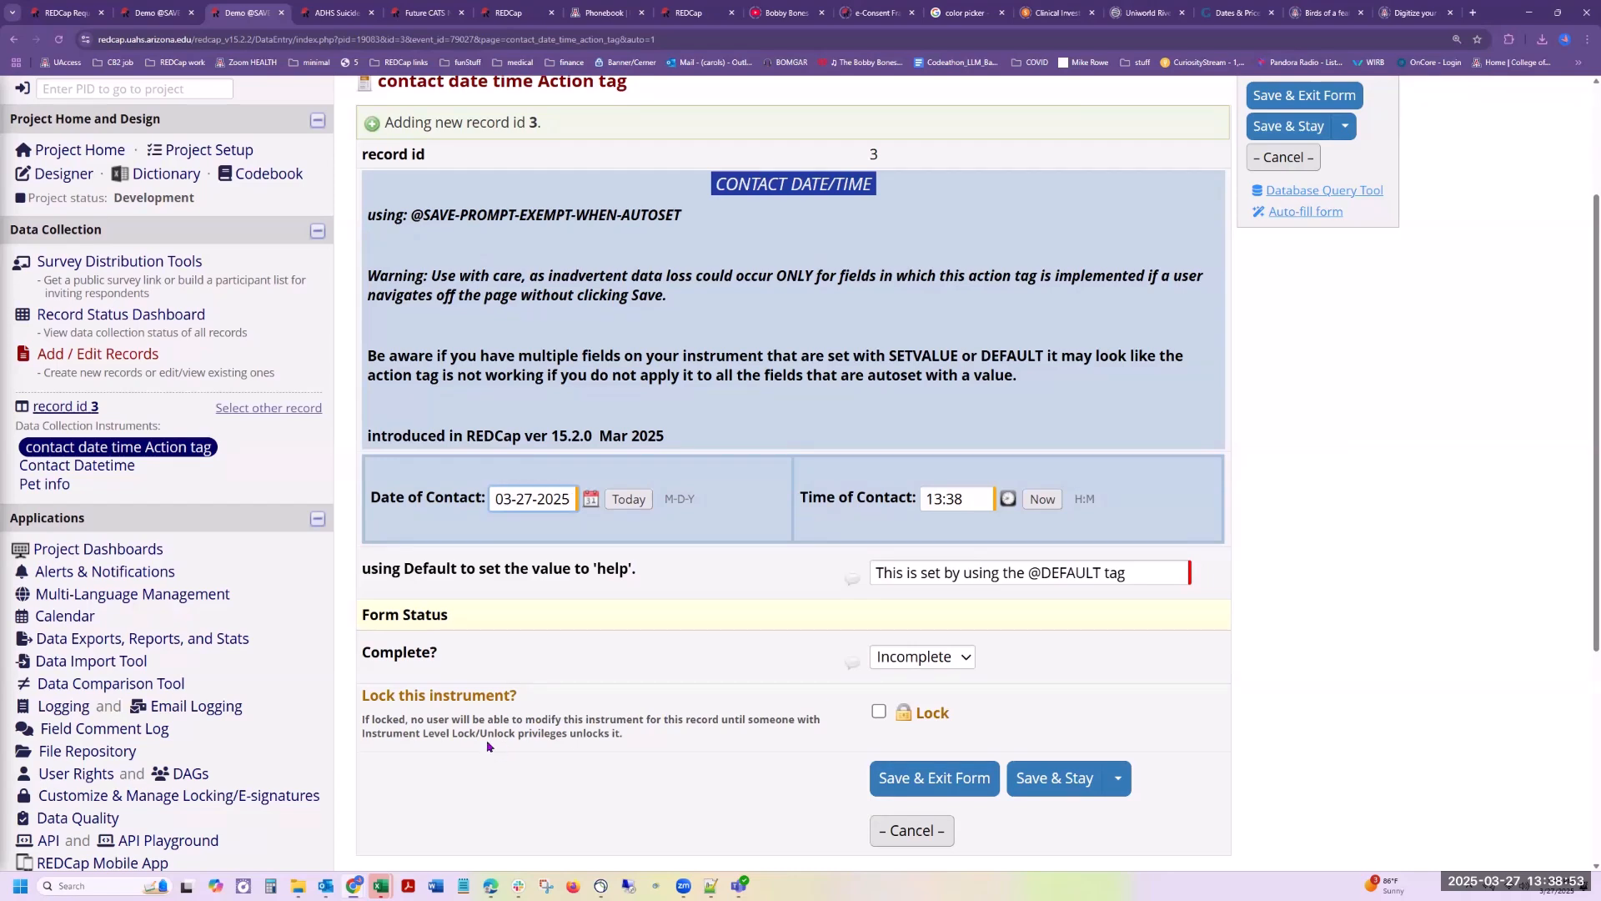
pyautogui.click(105, 469)
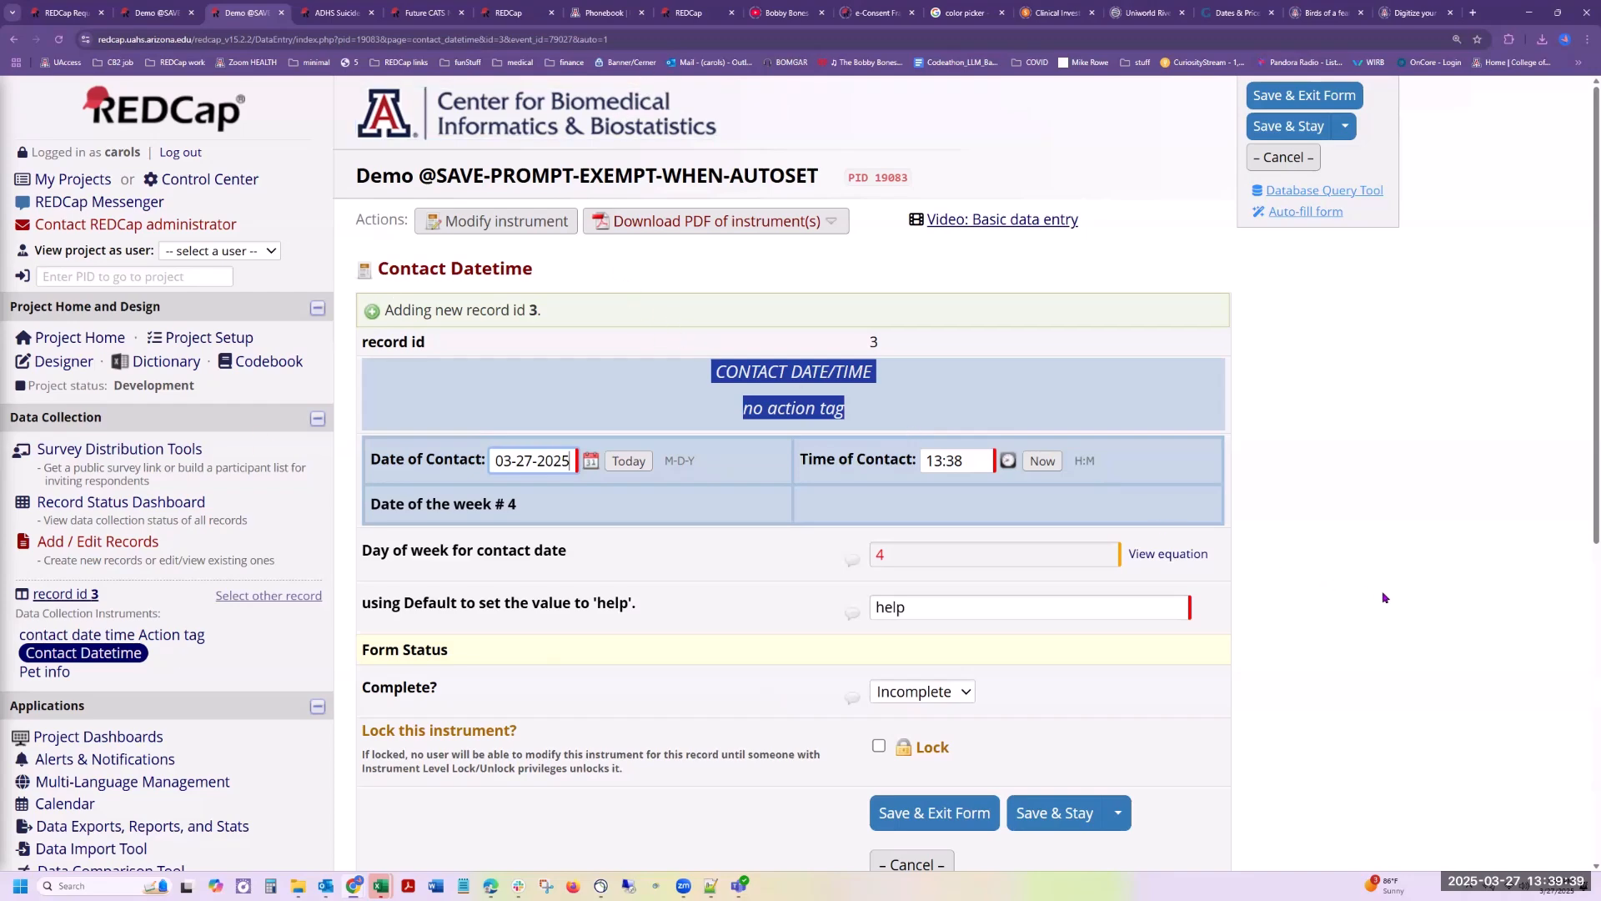
pyautogui.click(56, 674)
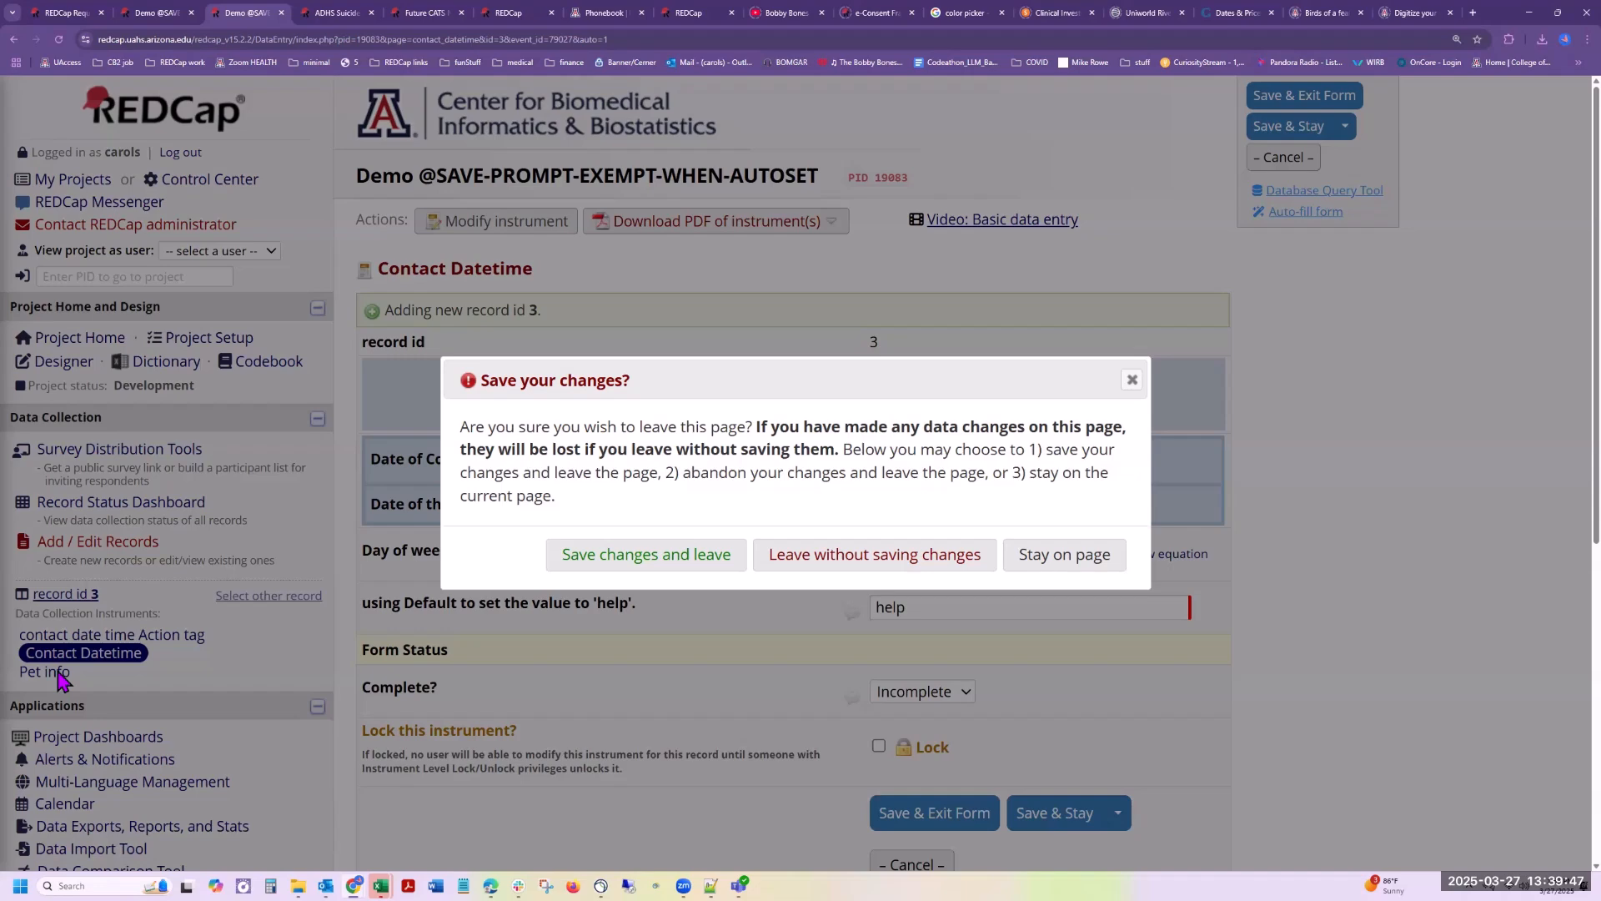
pyautogui.click(967, 571)
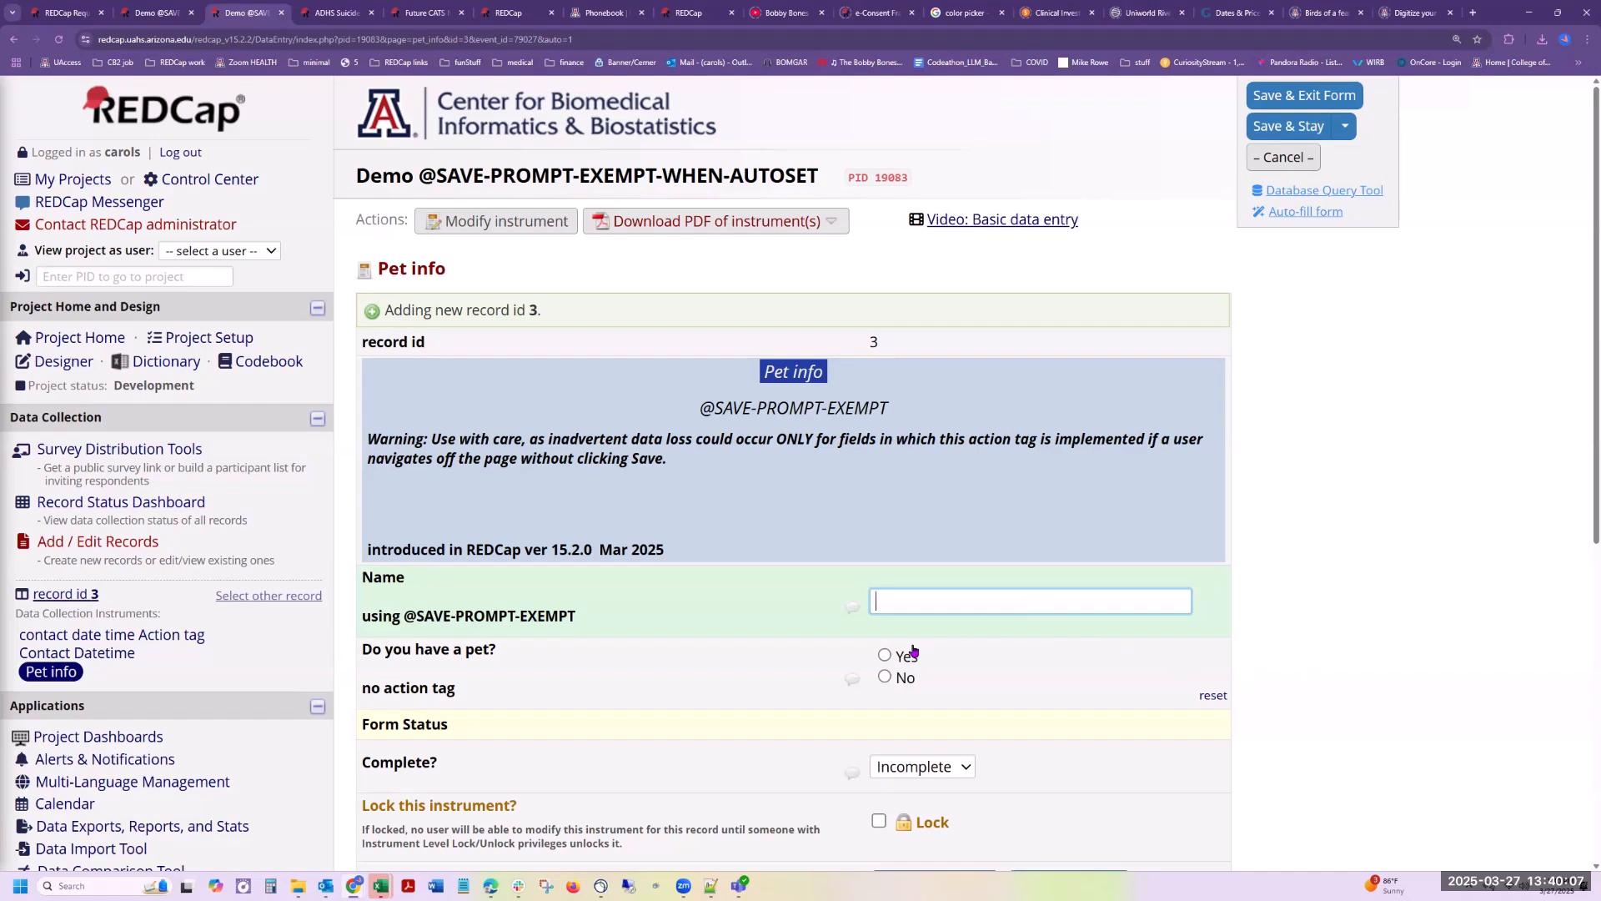
# Step: Answer Yes to "Do you have a pet?" on Pet info, try to leave for Contact Datetime, and choose to stay on the page
pyautogui.click(886, 656)
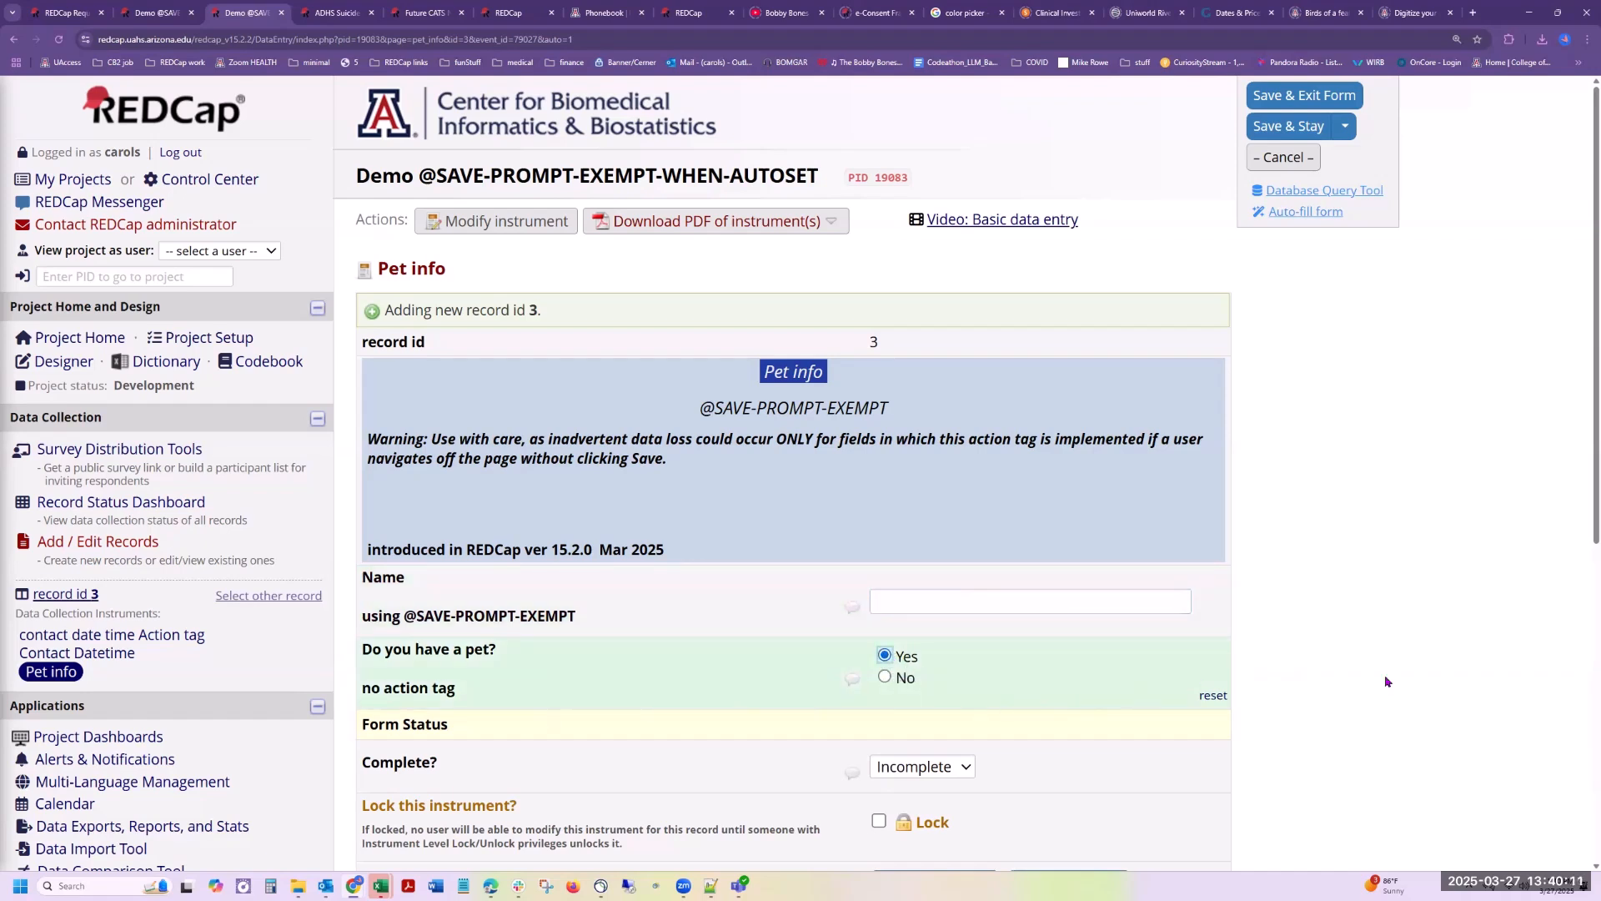
pyautogui.scroll(-2, 1445, 666)
pyautogui.scroll(-1, 1445, 666)
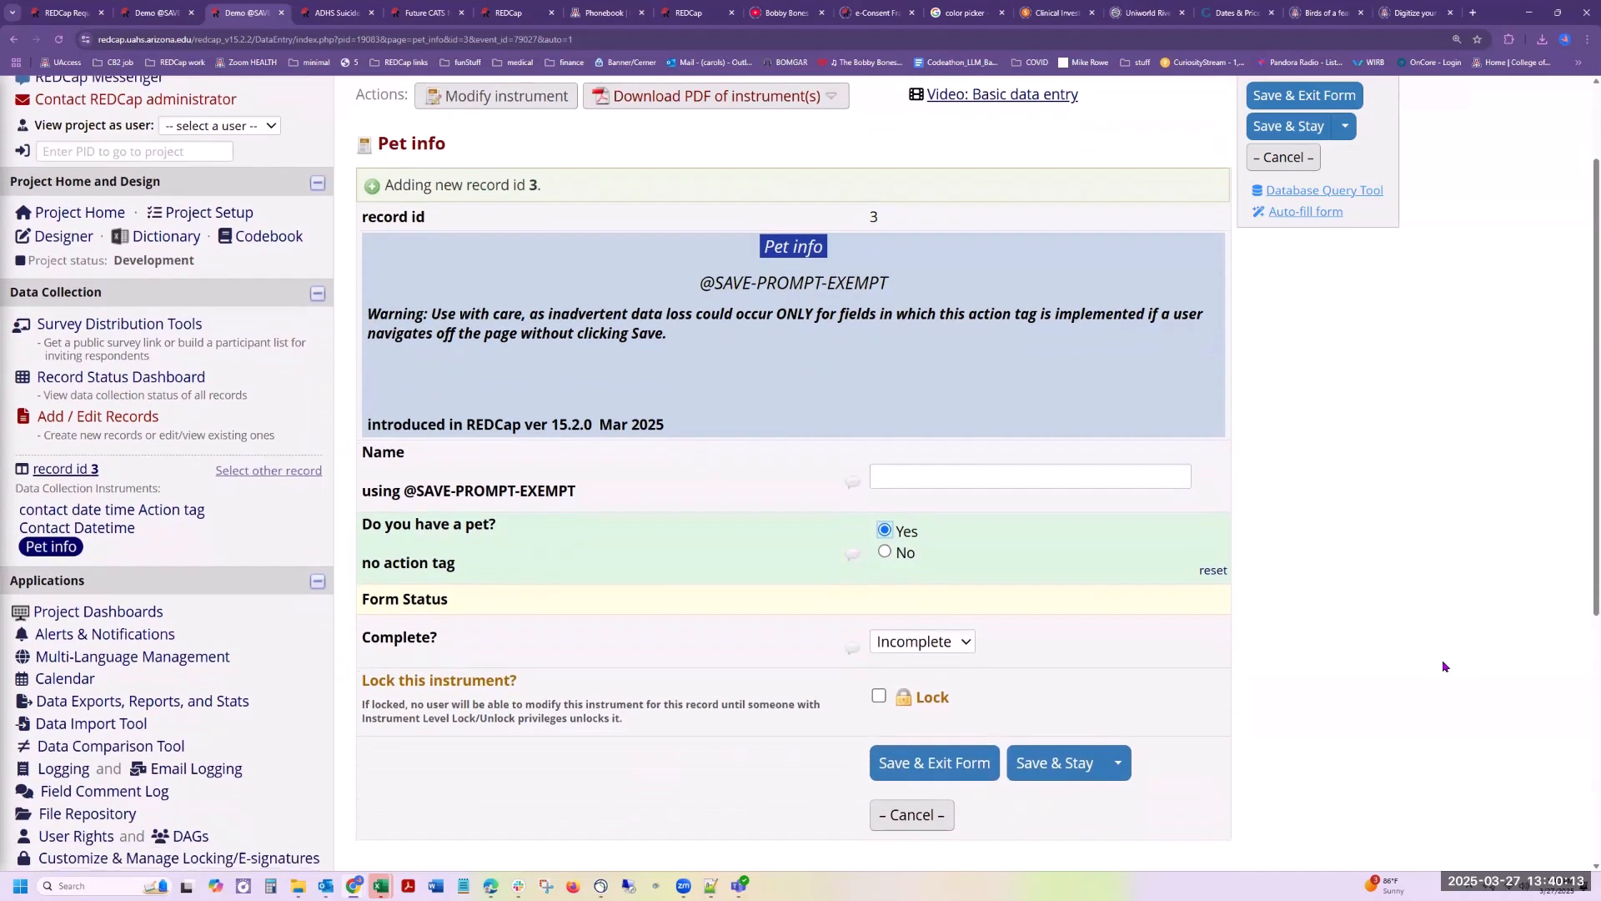
pyautogui.scroll(1, 1445, 666)
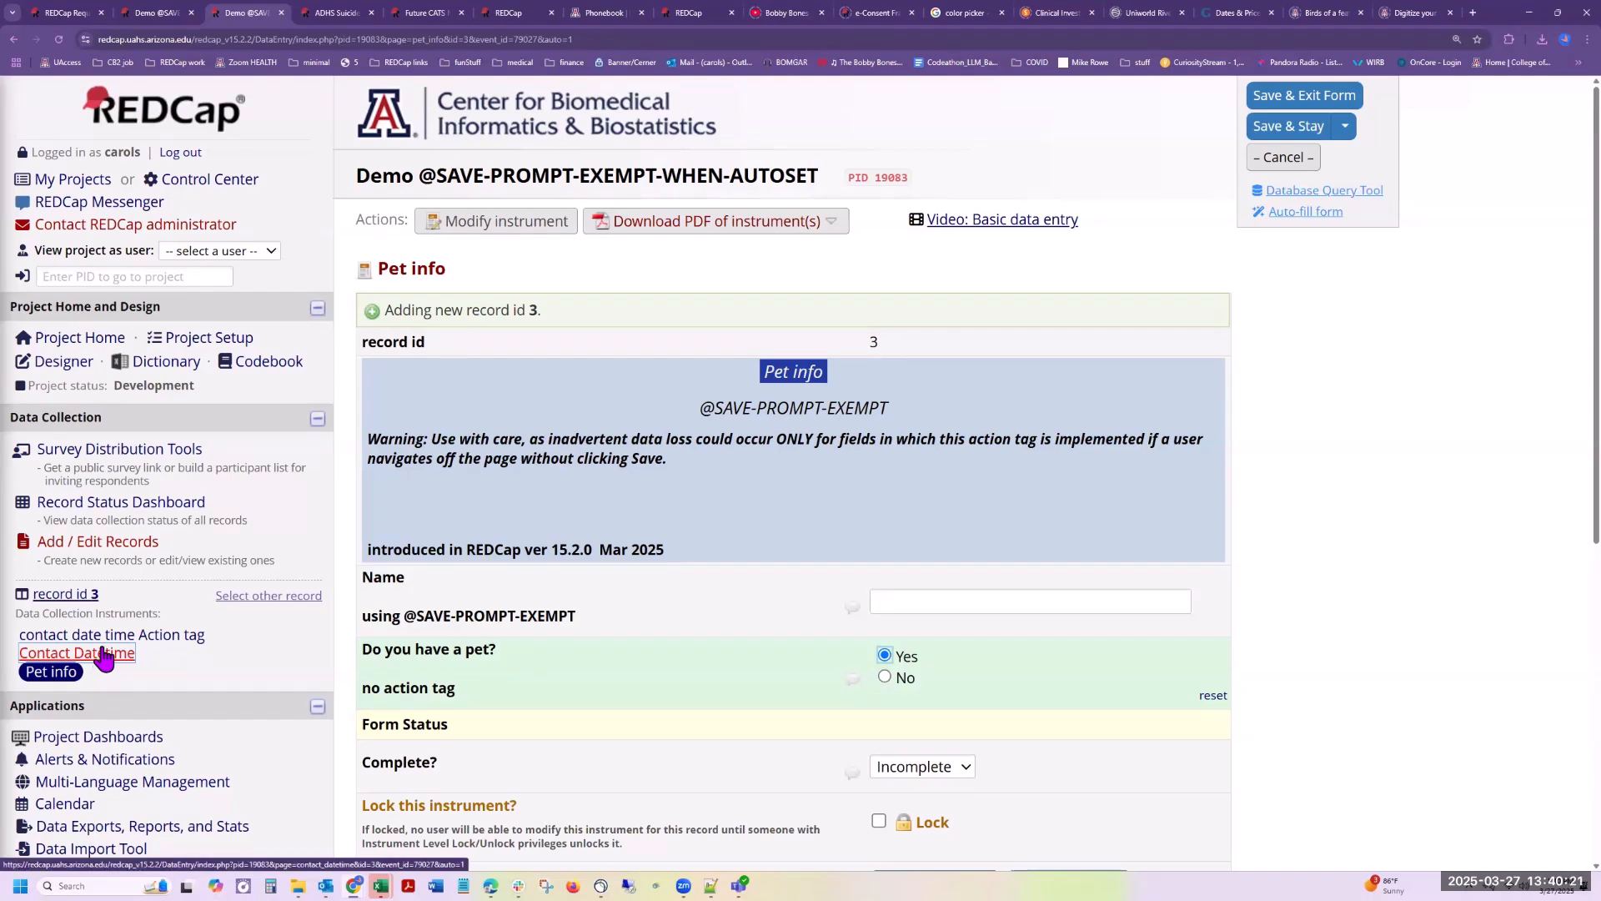
pyautogui.click(98, 658)
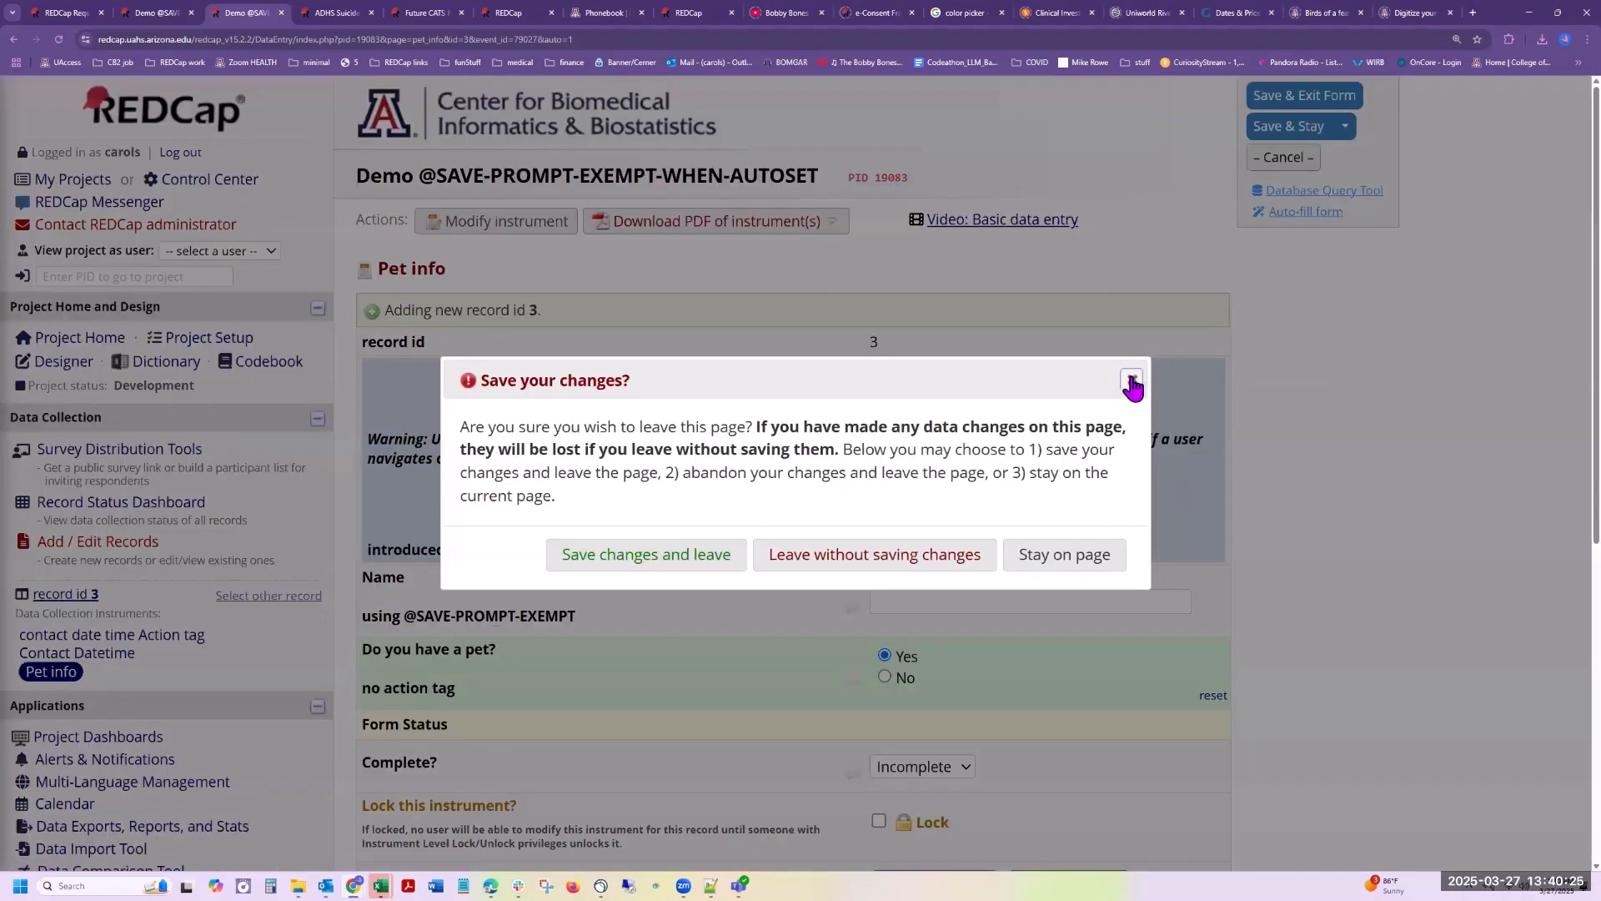
pyautogui.click(1070, 554)
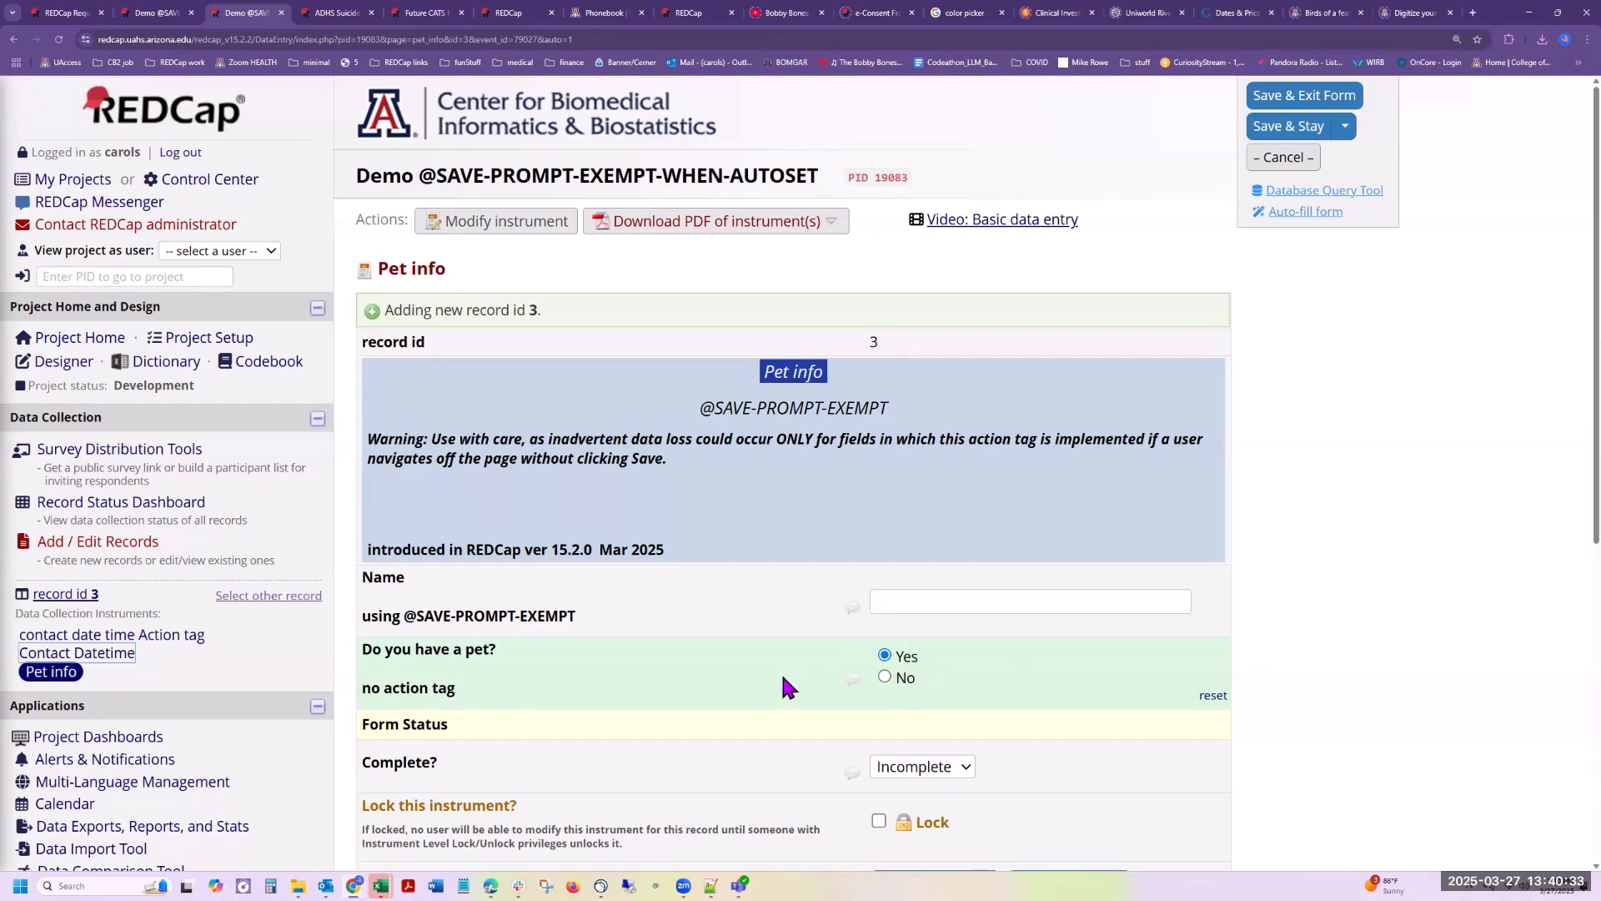
# Step: Reset the pet answer, then switch to Contact Datetime and back to Pet info, leaving each form without saving changes
pyautogui.click(1214, 699)
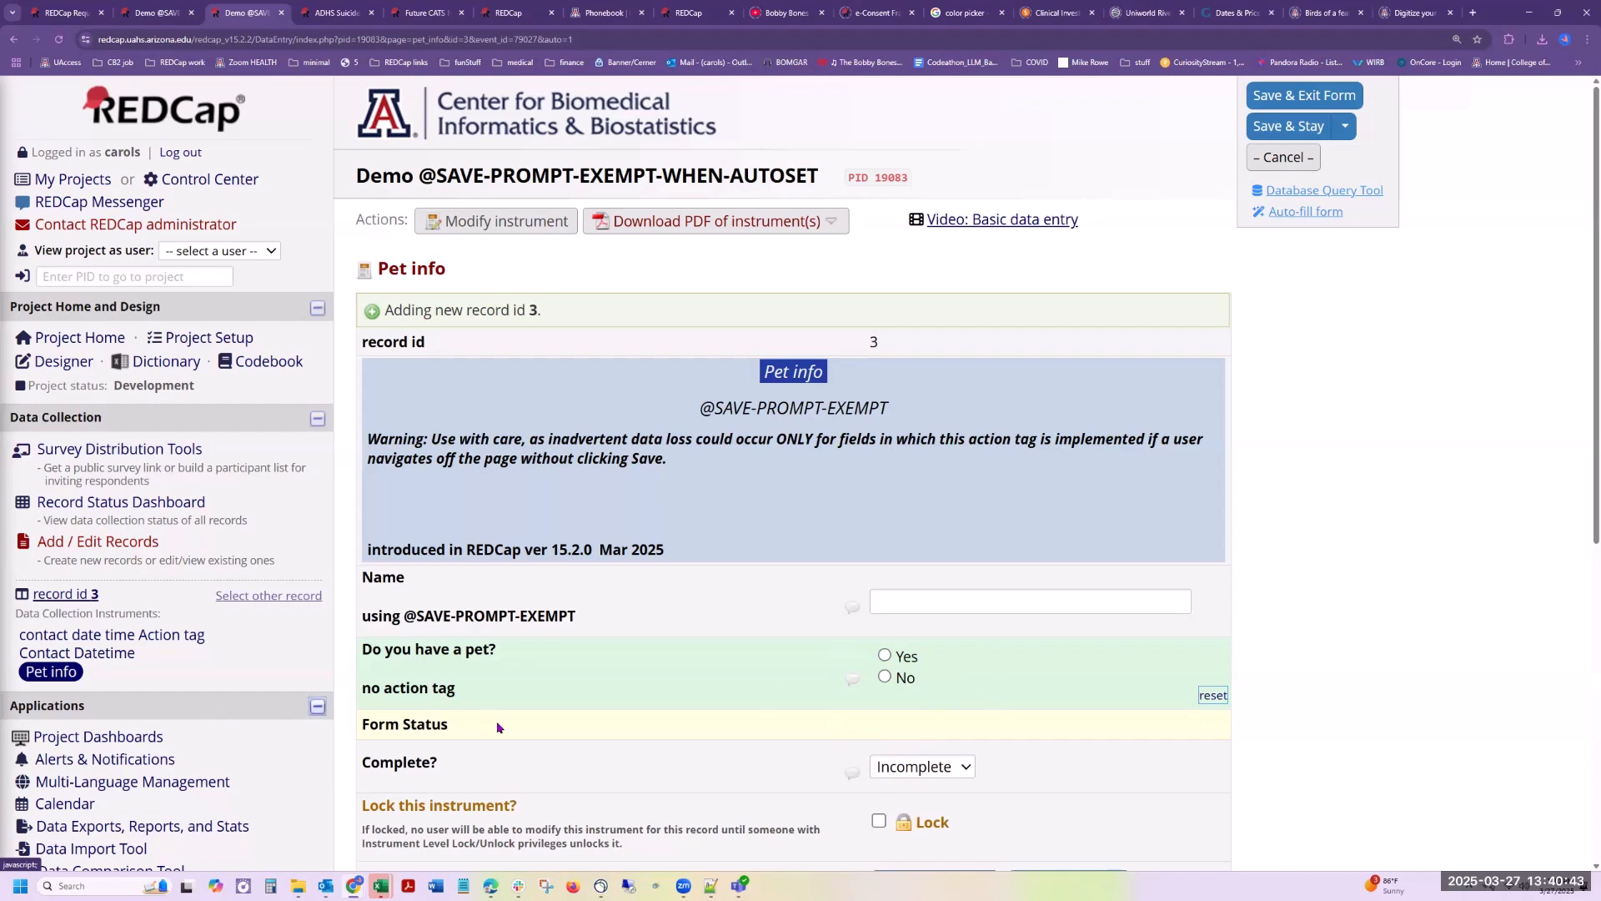
pyautogui.click(83, 670)
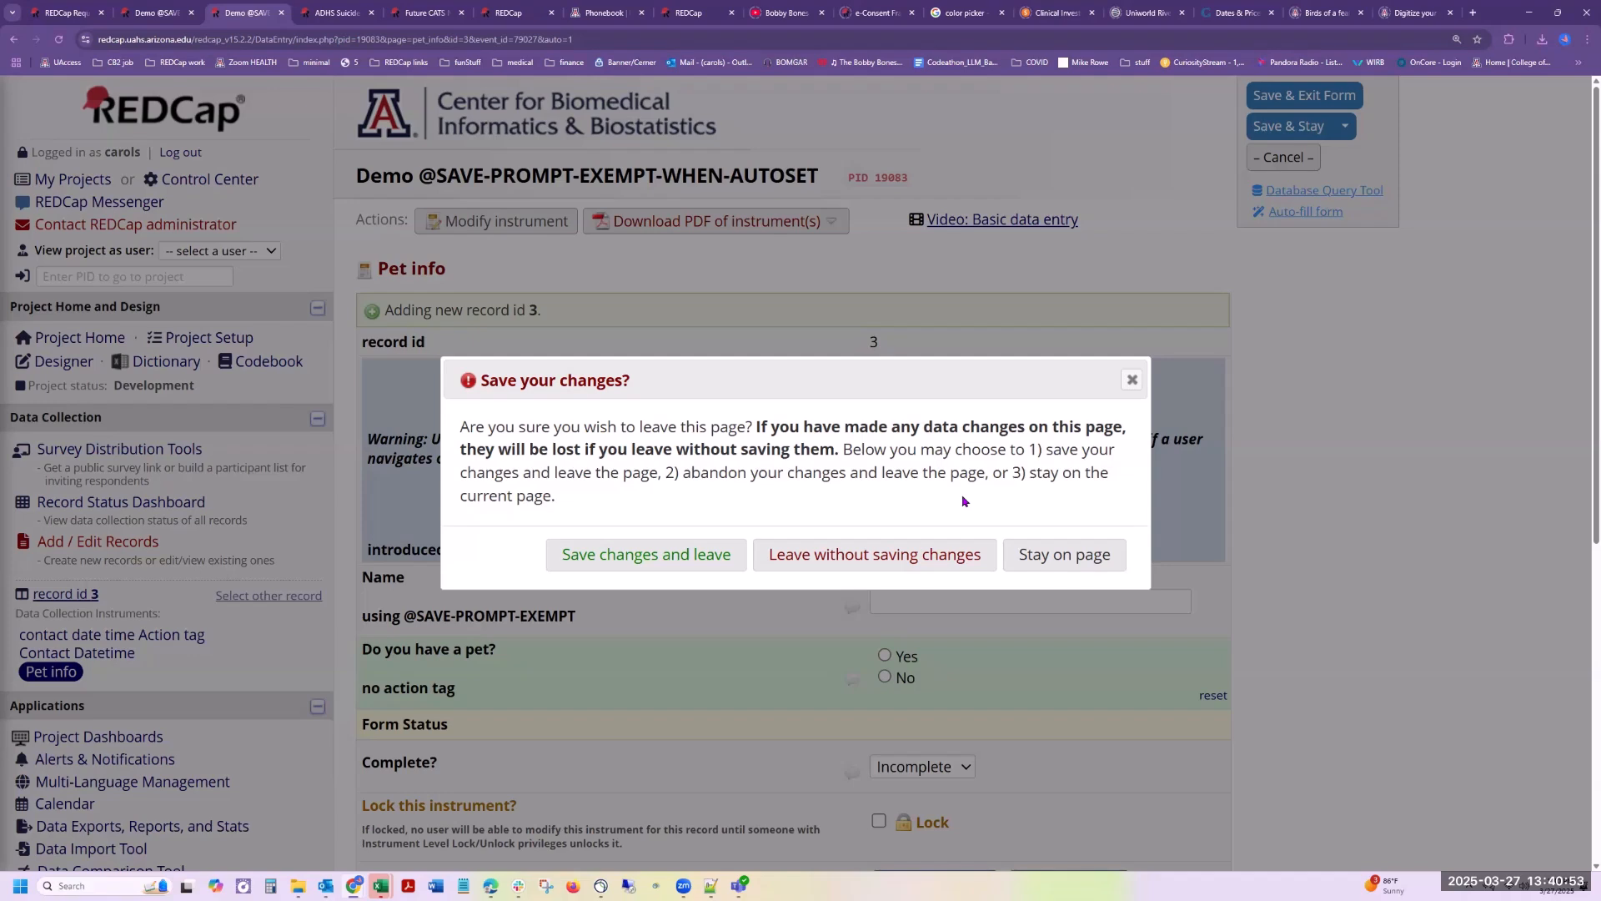
pyautogui.click(918, 557)
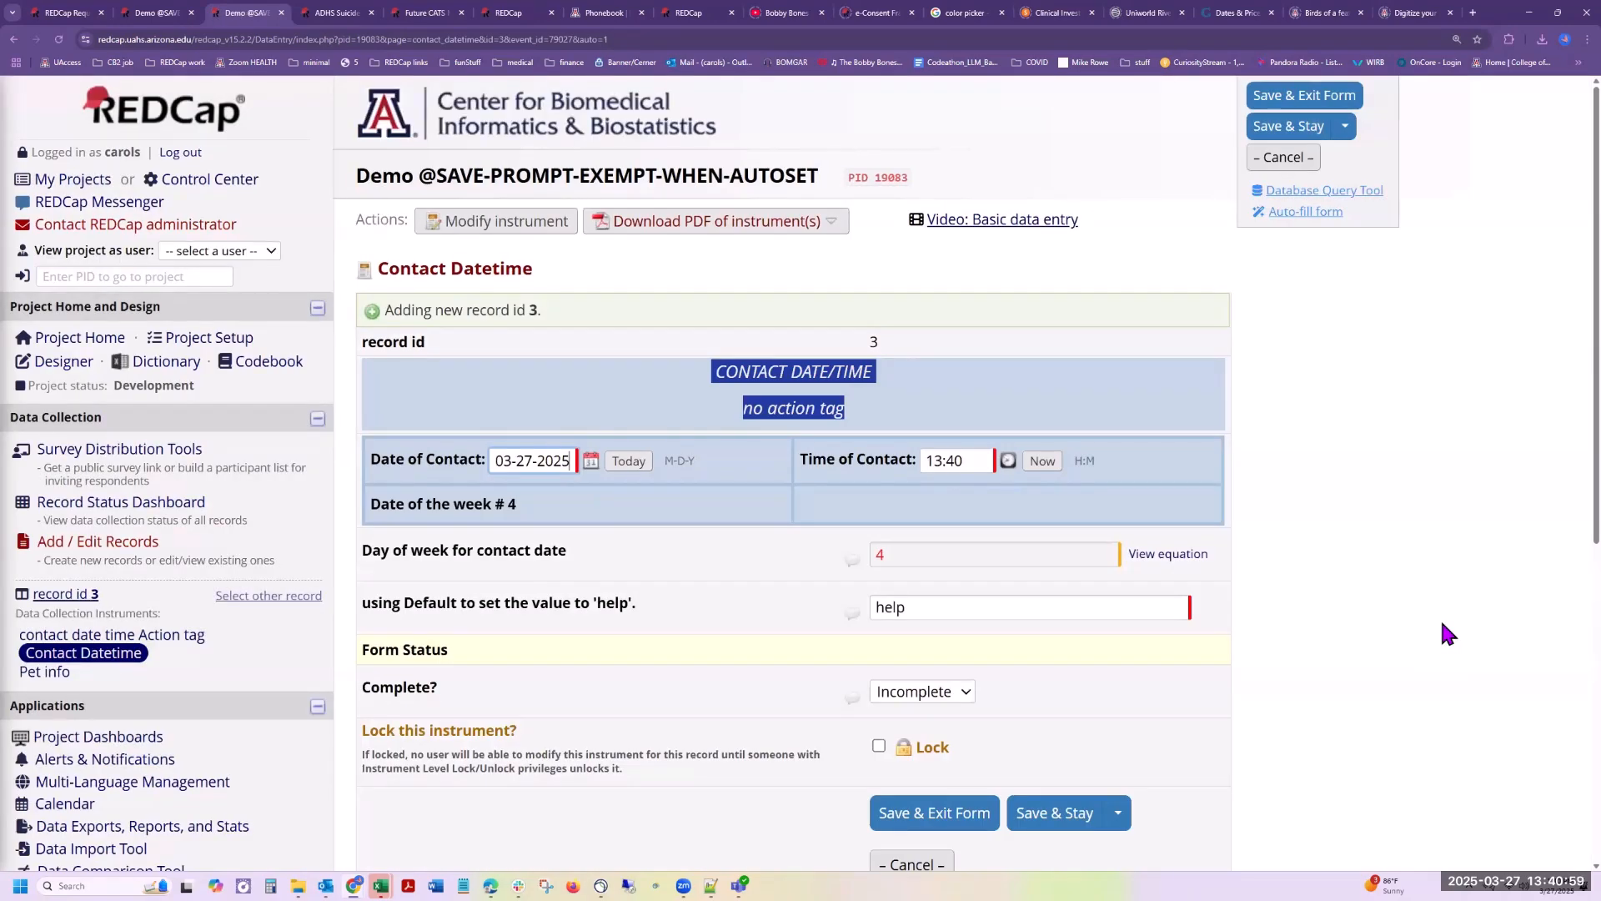
pyautogui.click(37, 673)
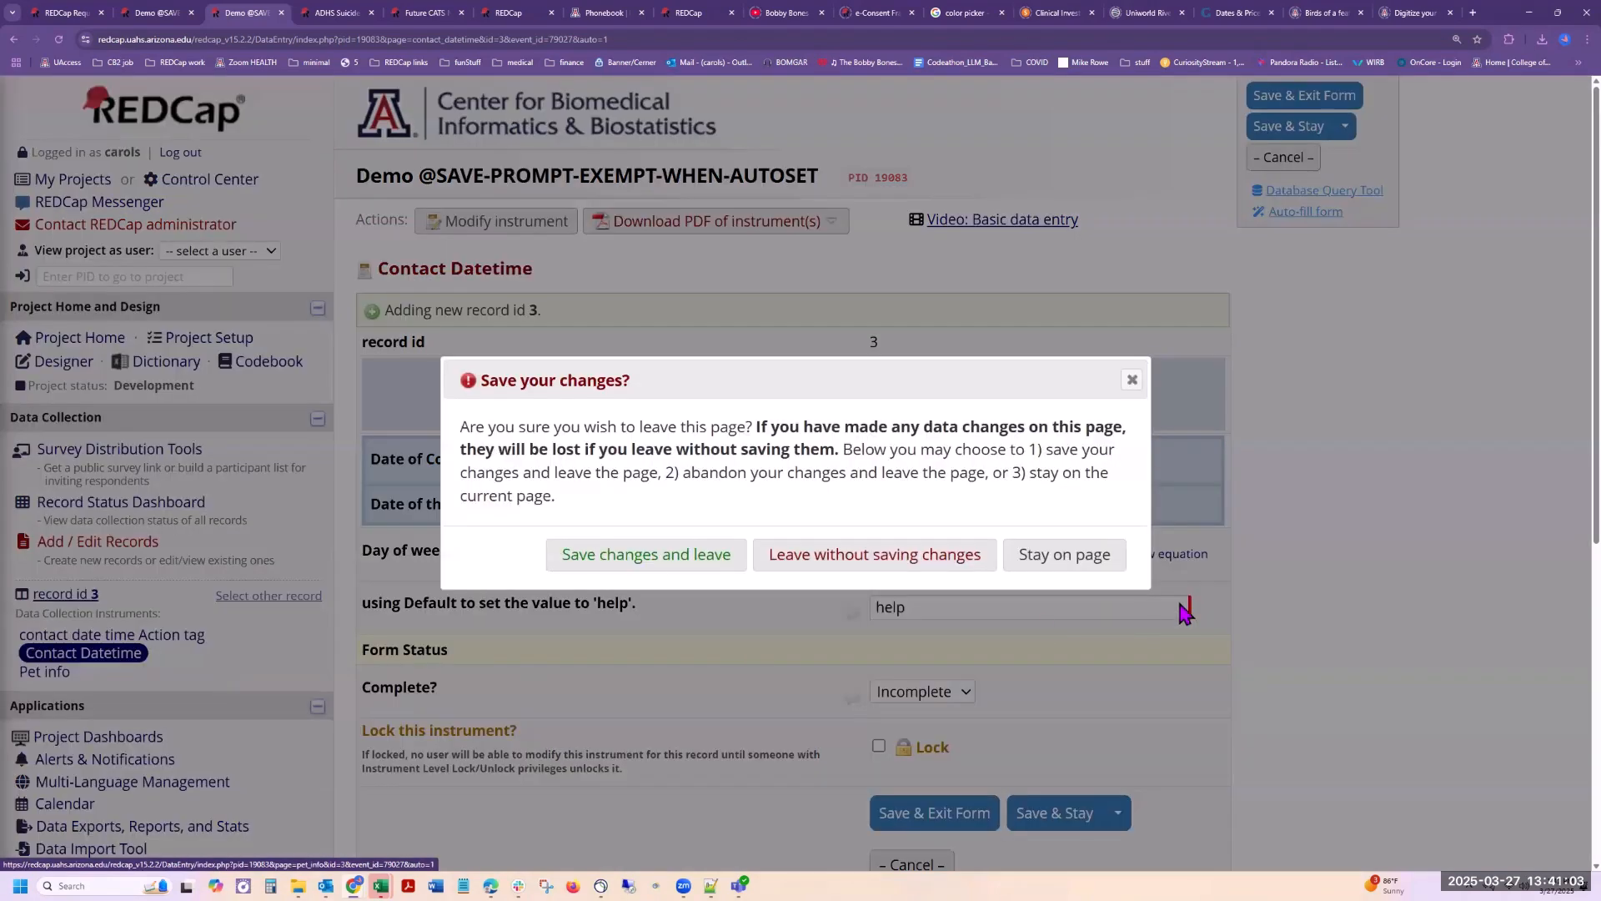
pyautogui.click(889, 557)
pyautogui.scroll(-2, 1234, 580)
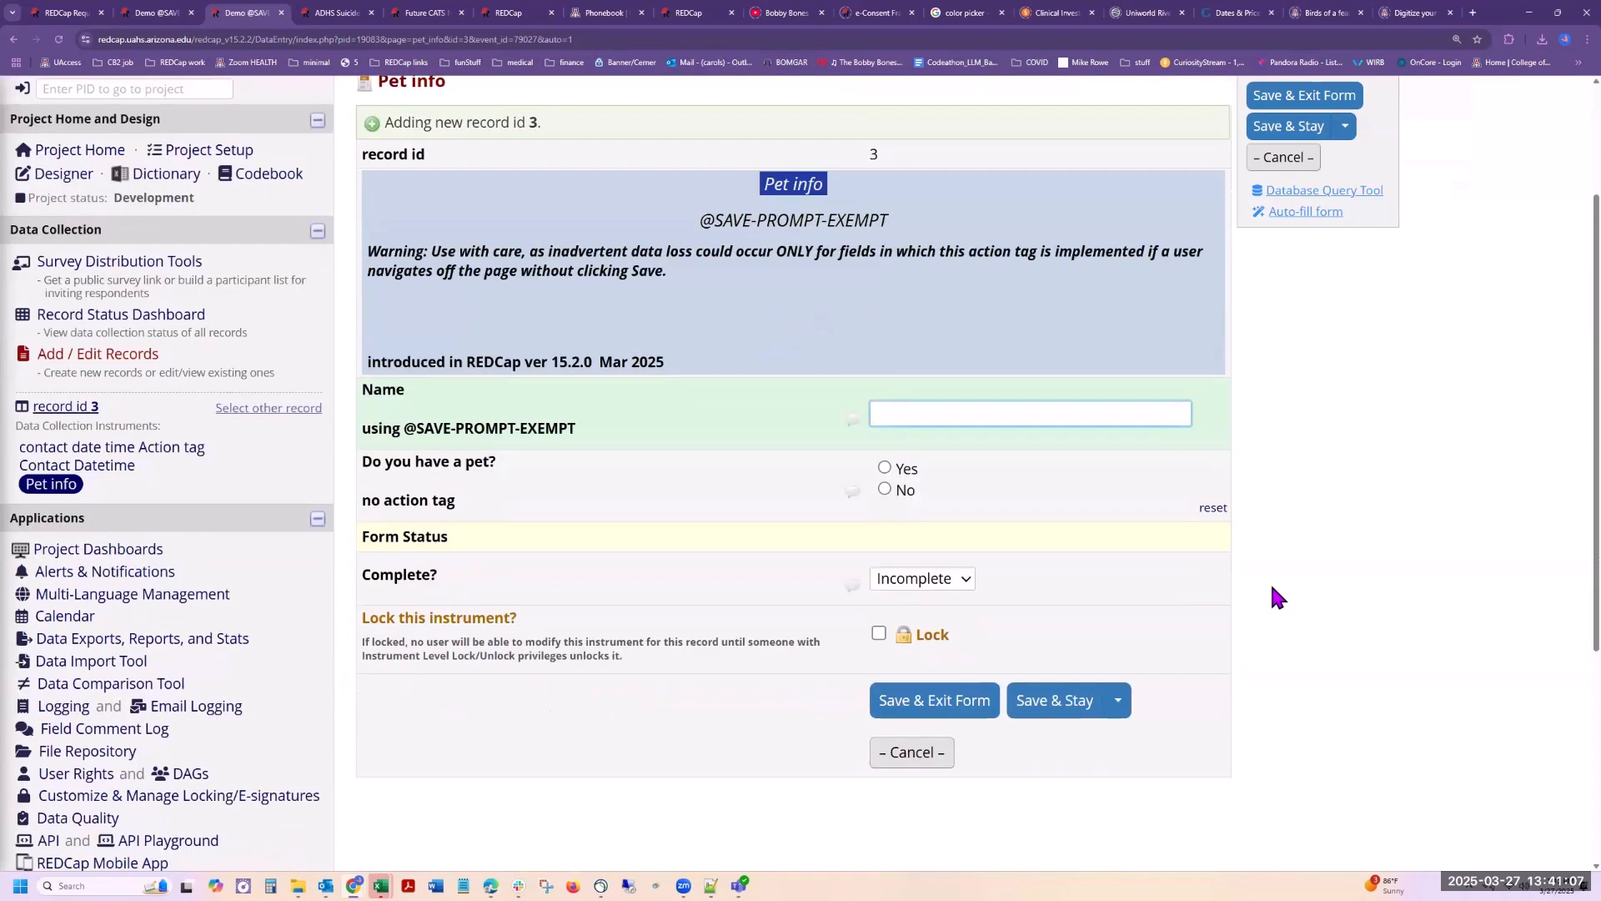
pyautogui.click(977, 410)
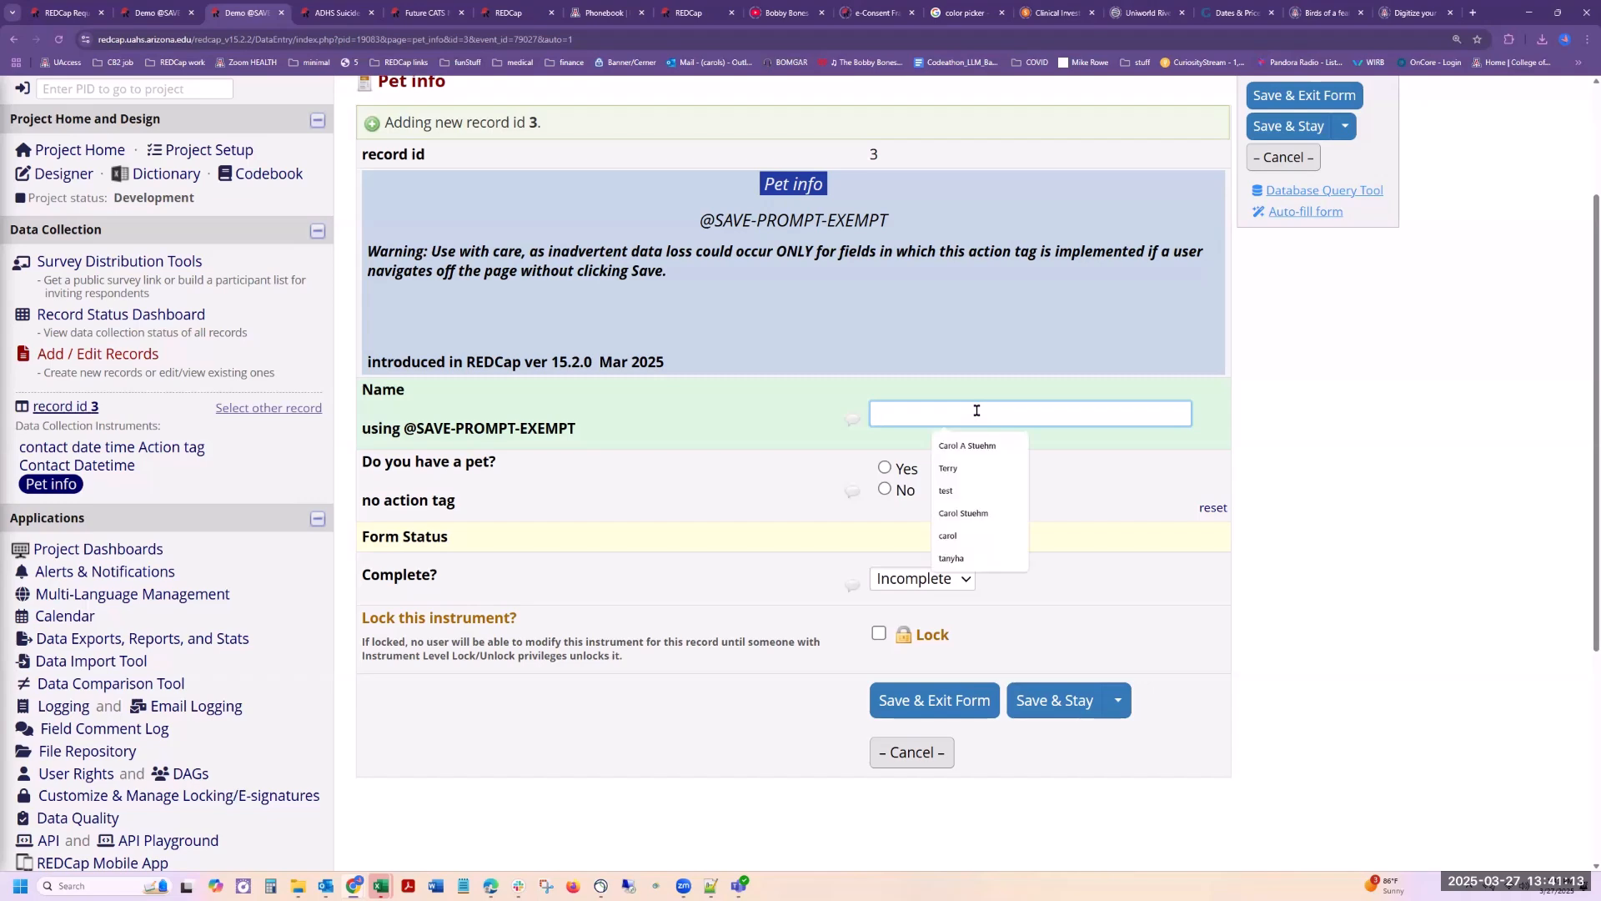
pyautogui.write('terry')
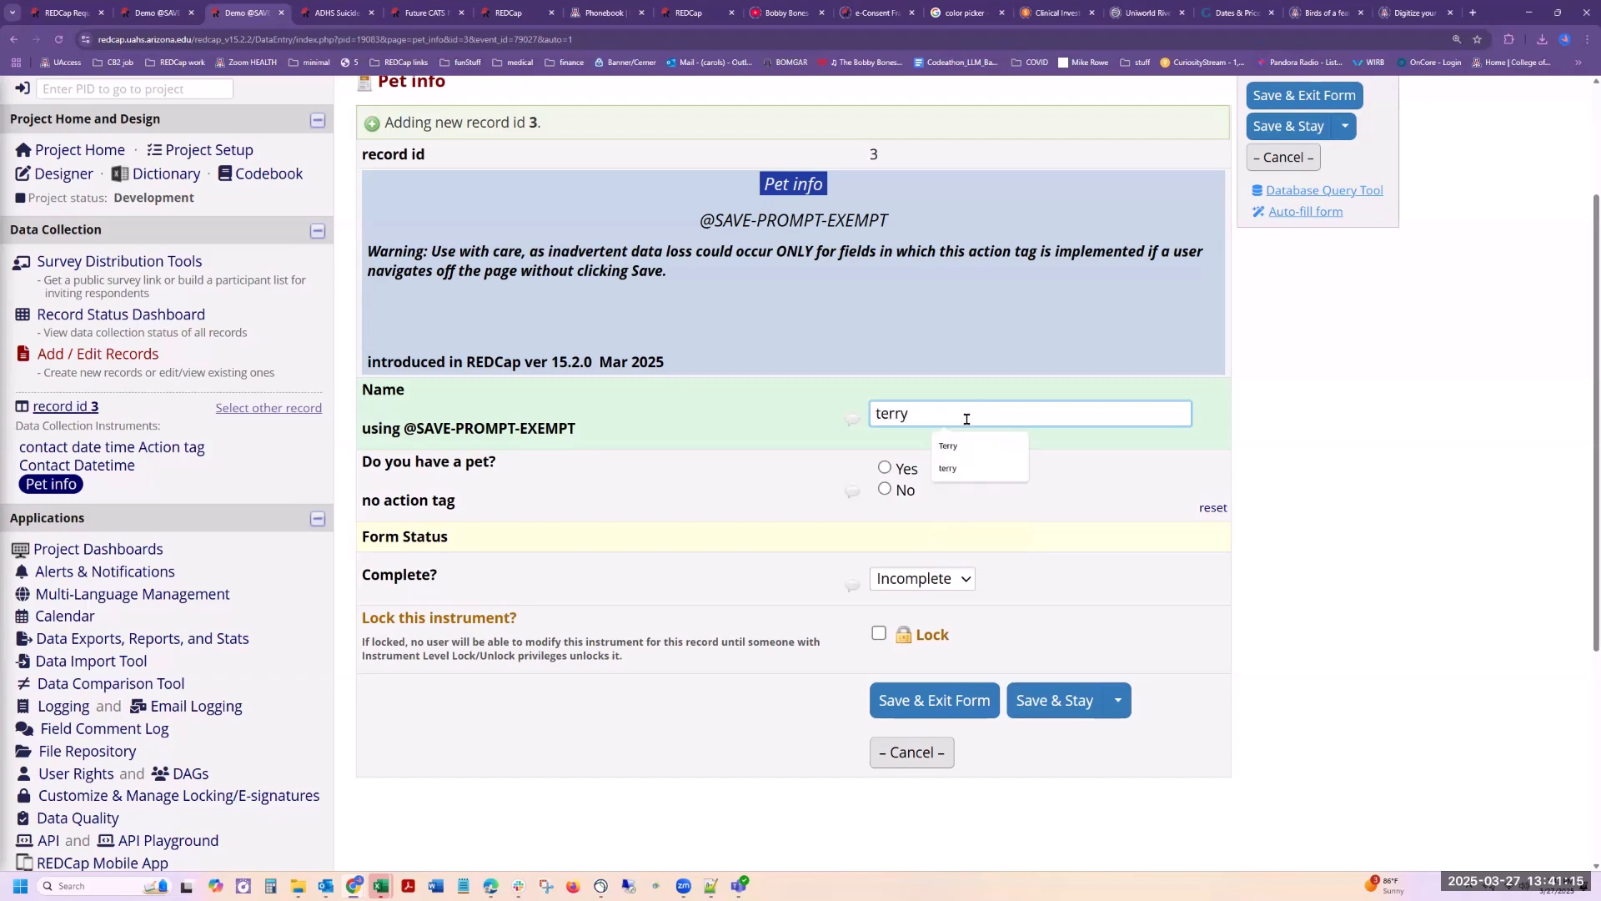
pyautogui.click(972, 451)
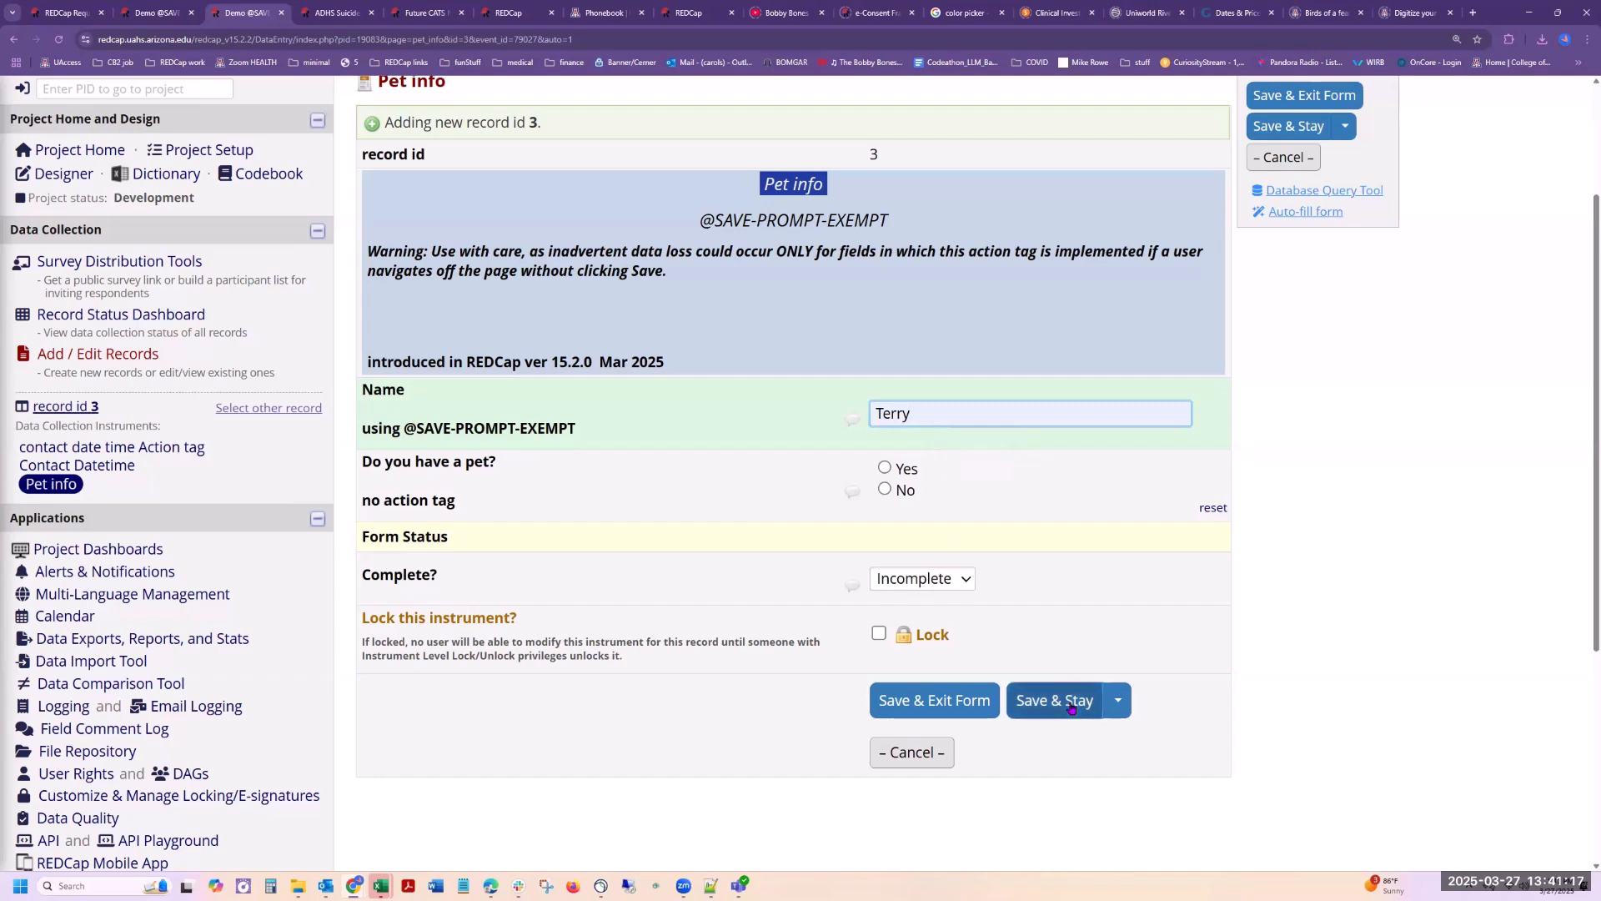
pyautogui.click(76, 465)
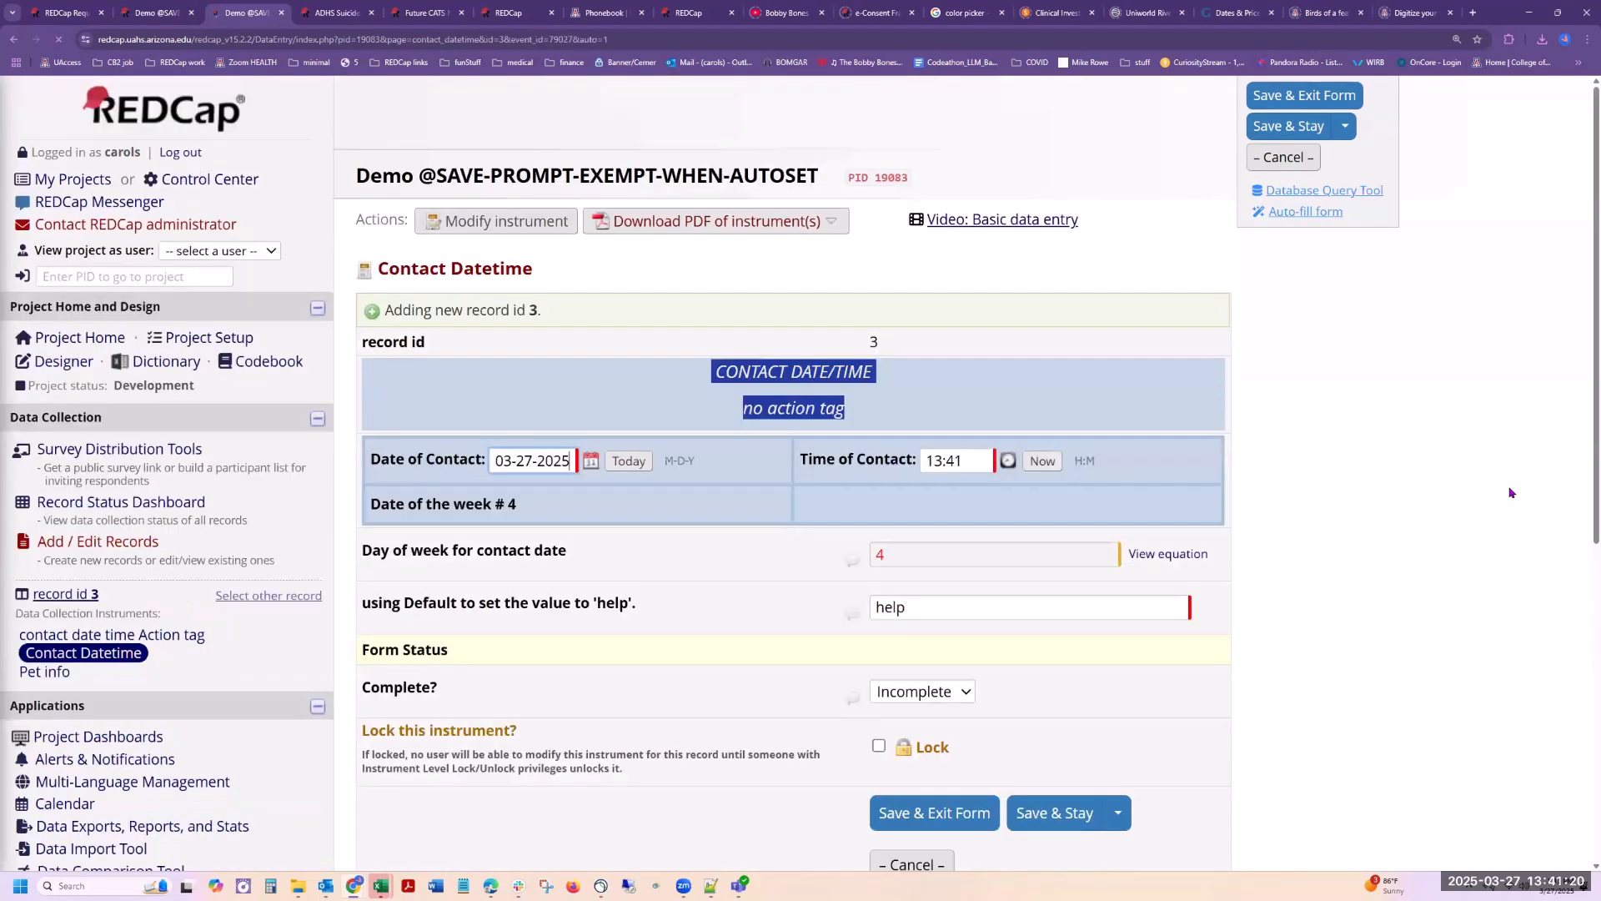
# Step: Try to leave Contact Datetime for Pet info, dismiss the save prompt to stay, and look over the form's autoset fields
pyautogui.click(45, 672)
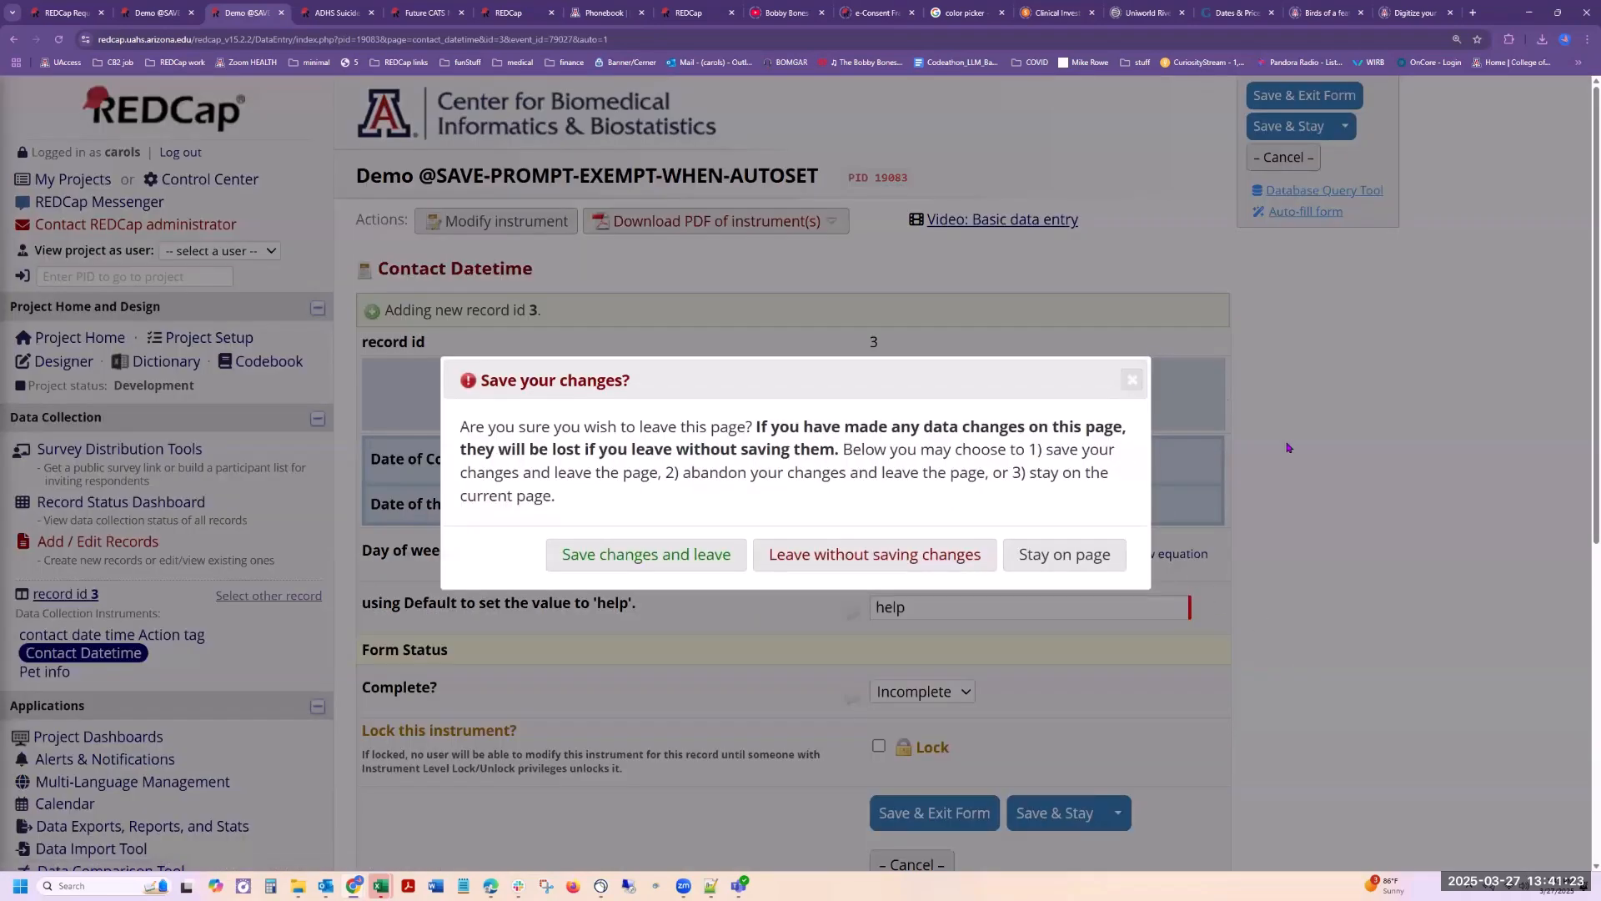
pyautogui.click(1132, 380)
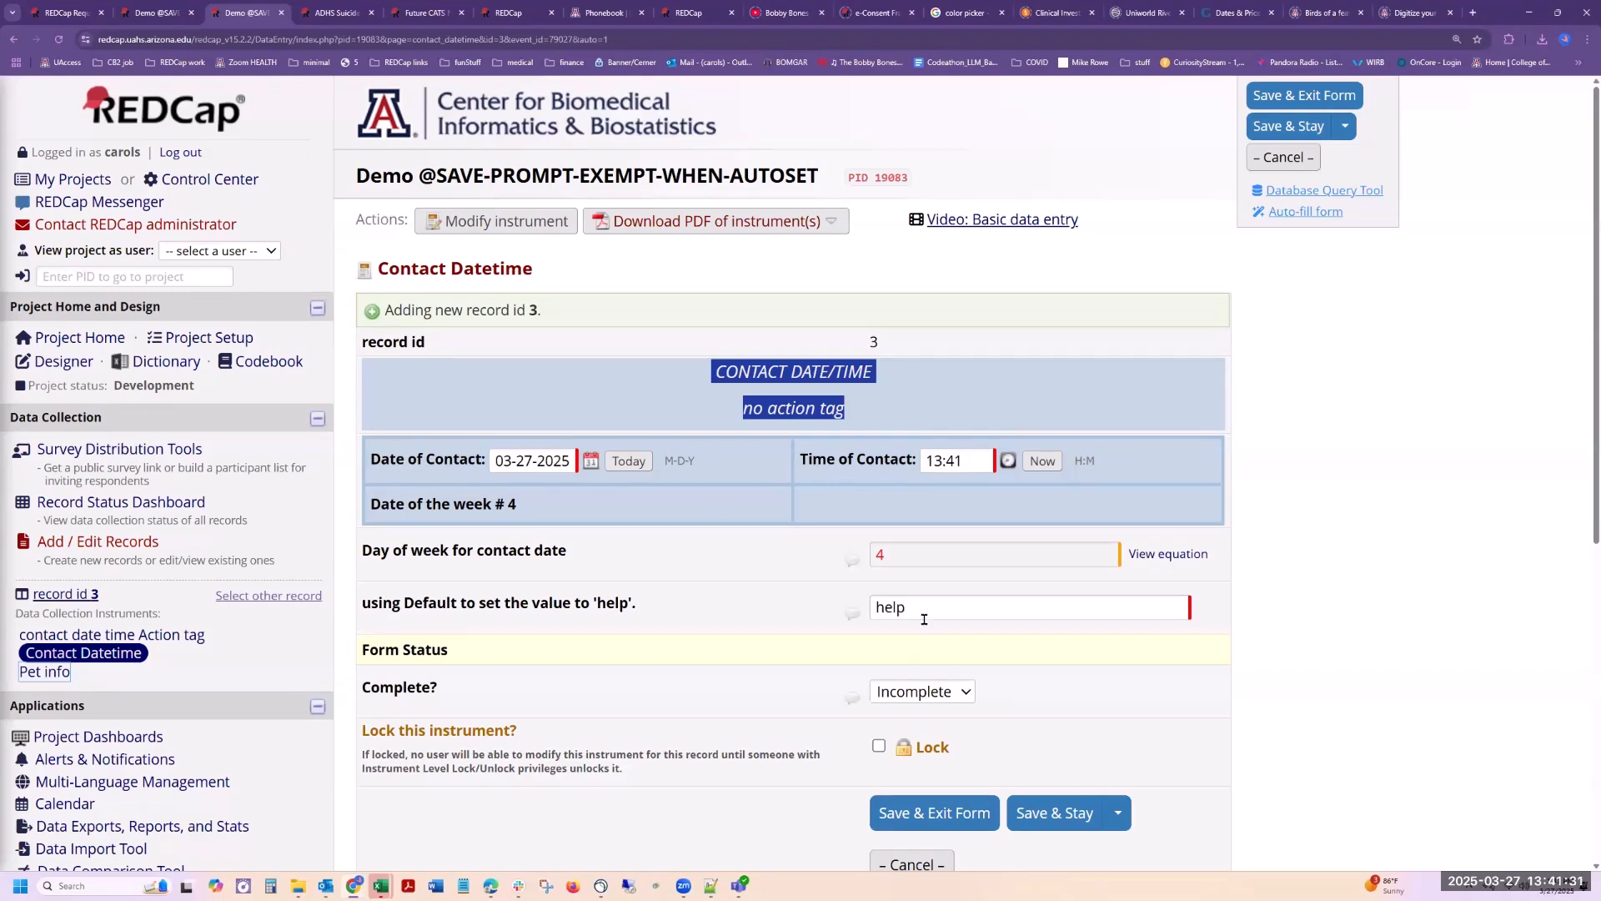
pyautogui.scroll(-2, 1349, 587)
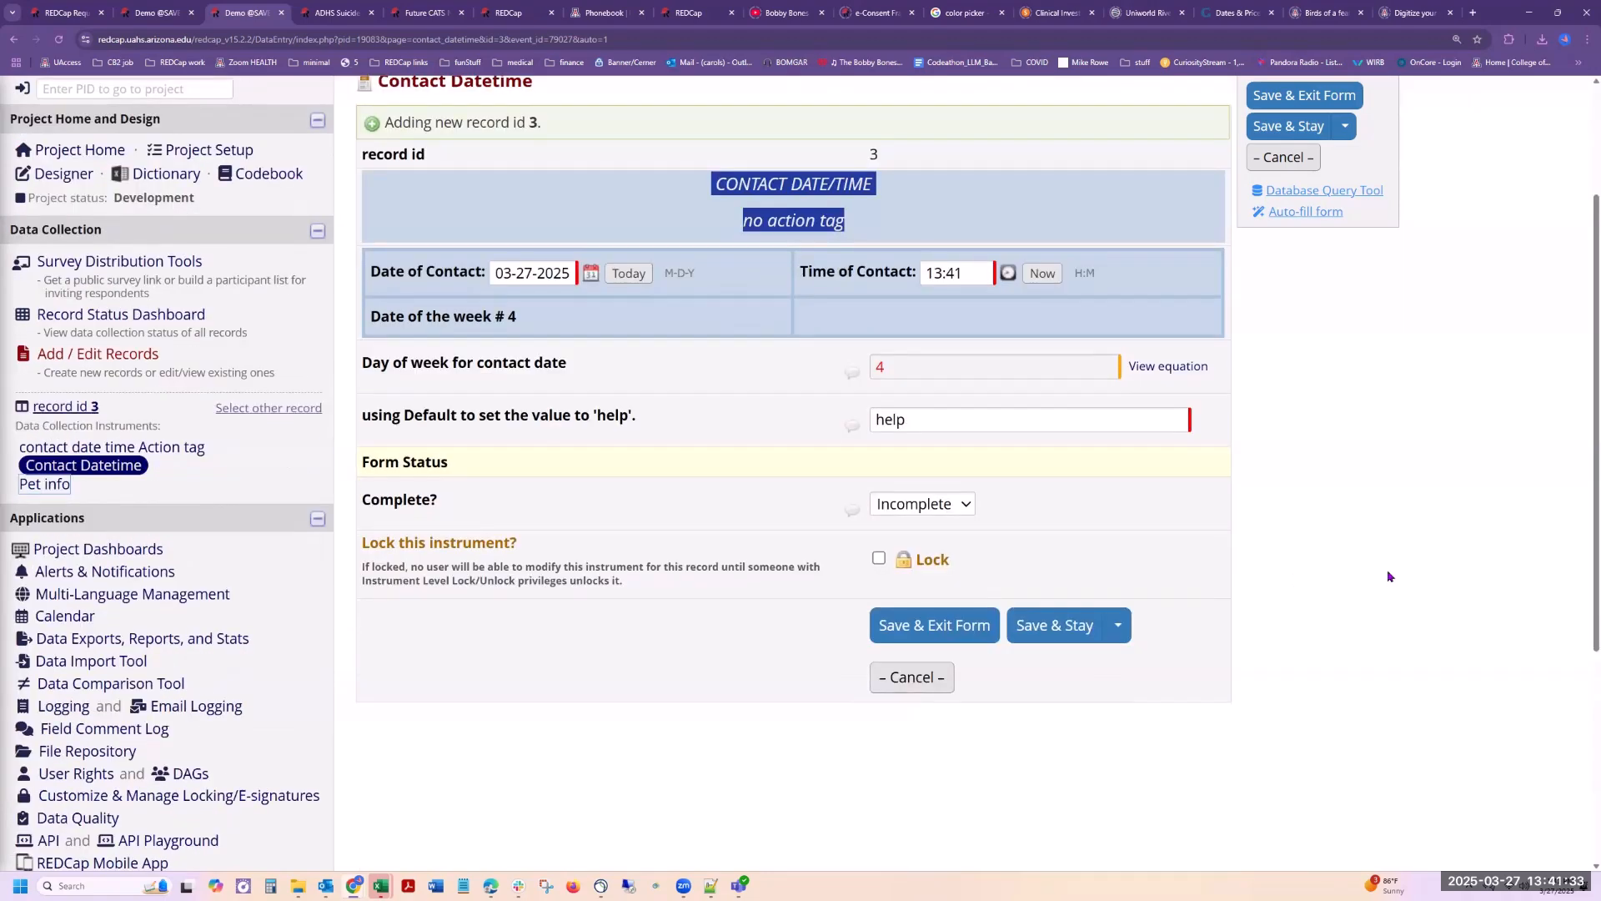
pyautogui.scroll(2, 1388, 576)
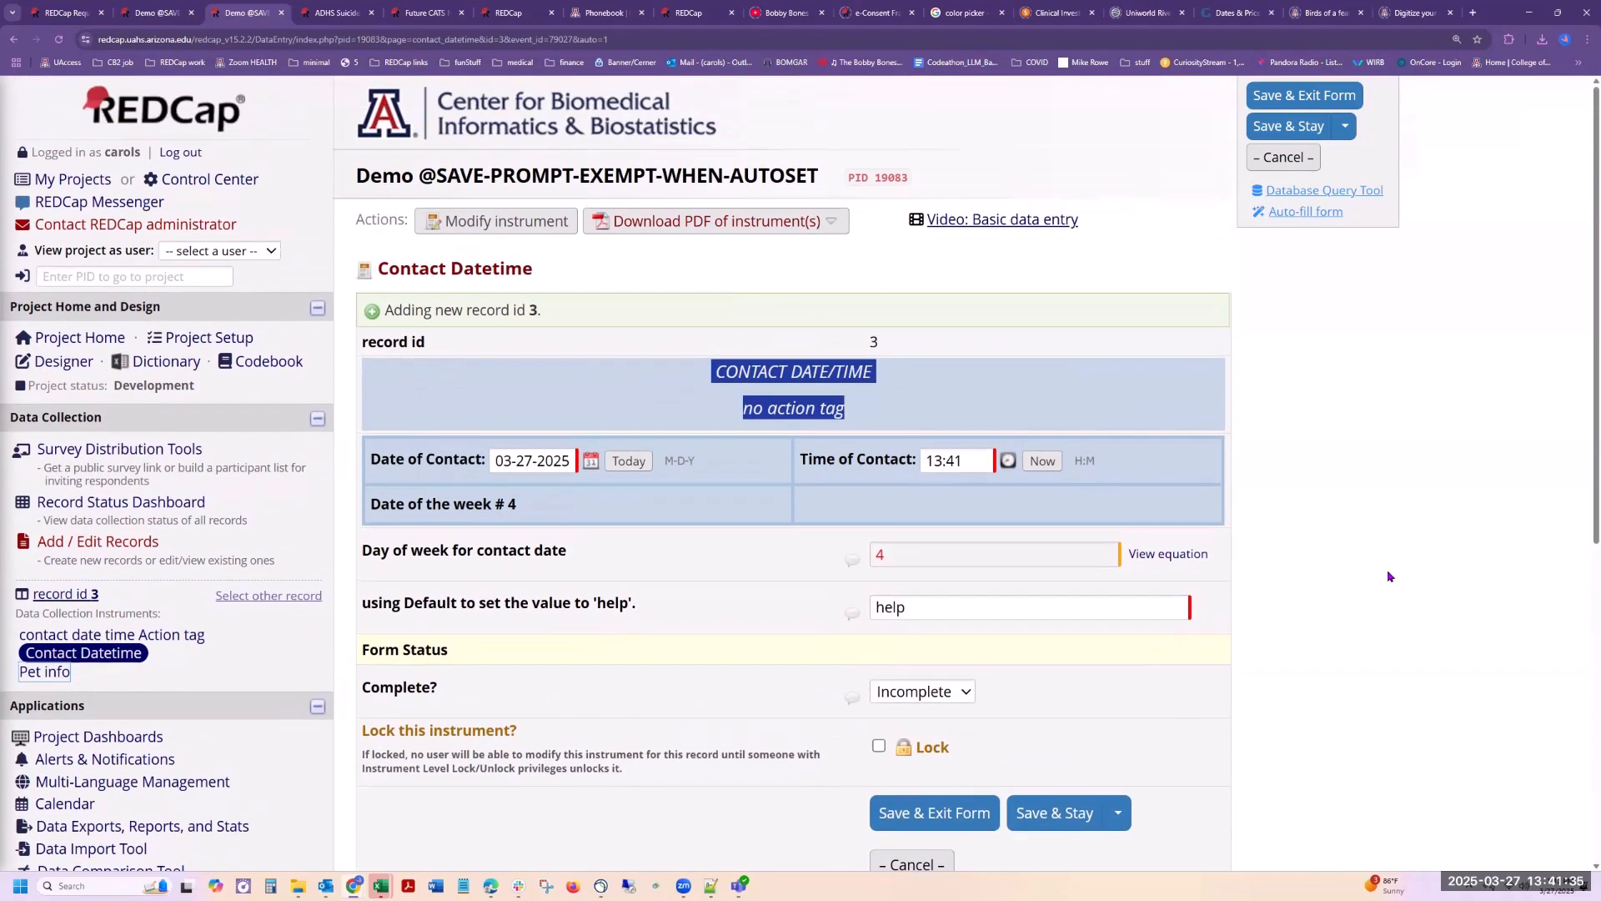